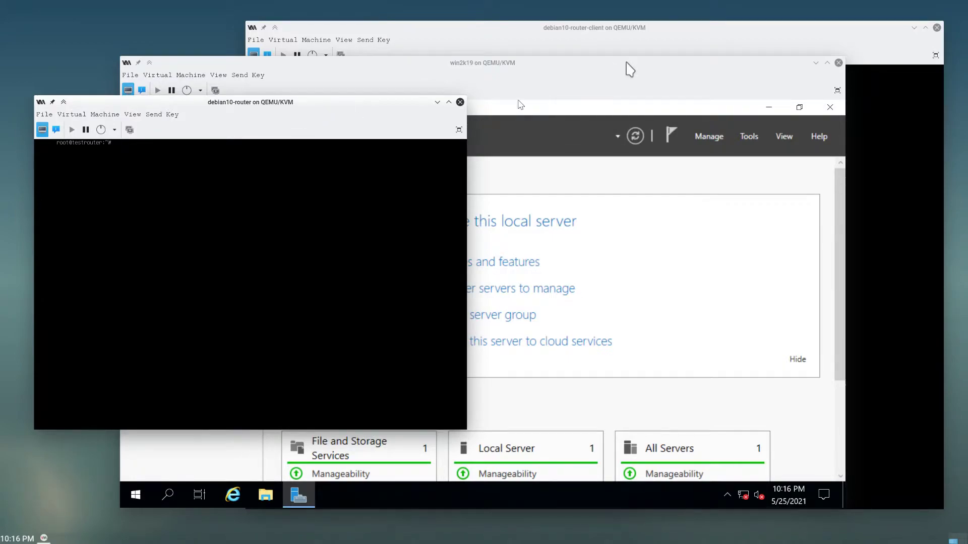
- Bring the debian10-router-client console forward and nudge both Debian consoles slightly lower
left_click(655, 30)
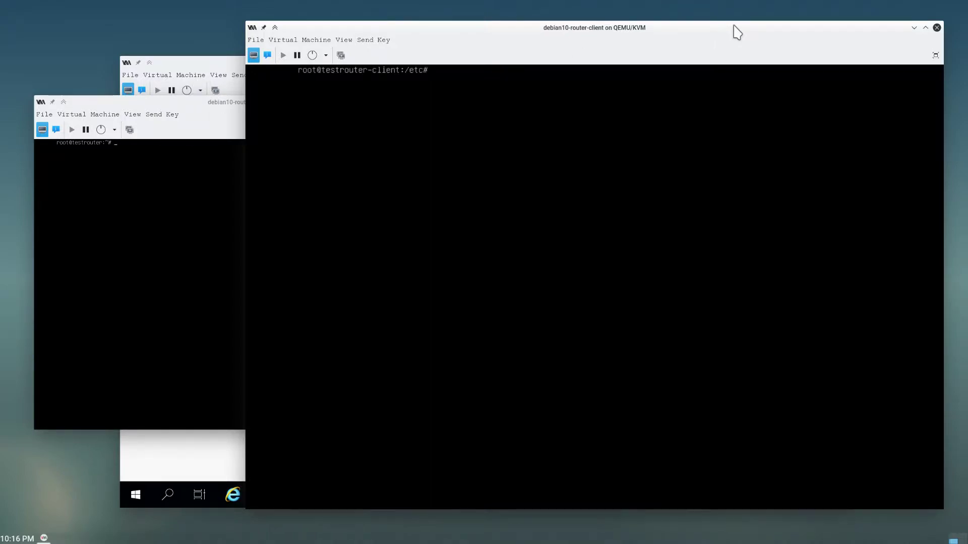
left_click_drag(734, 27, 728, 50)
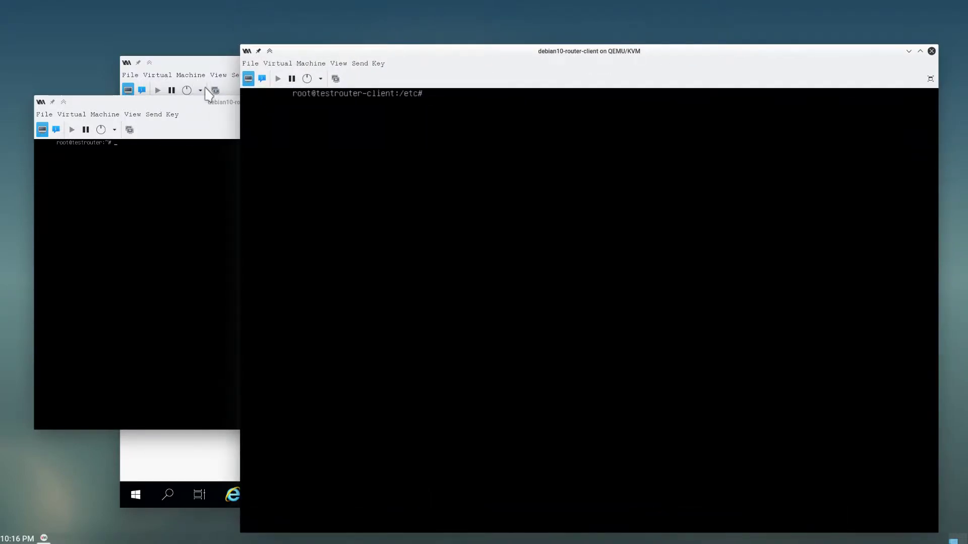
left_click_drag(225, 101, 227, 108)
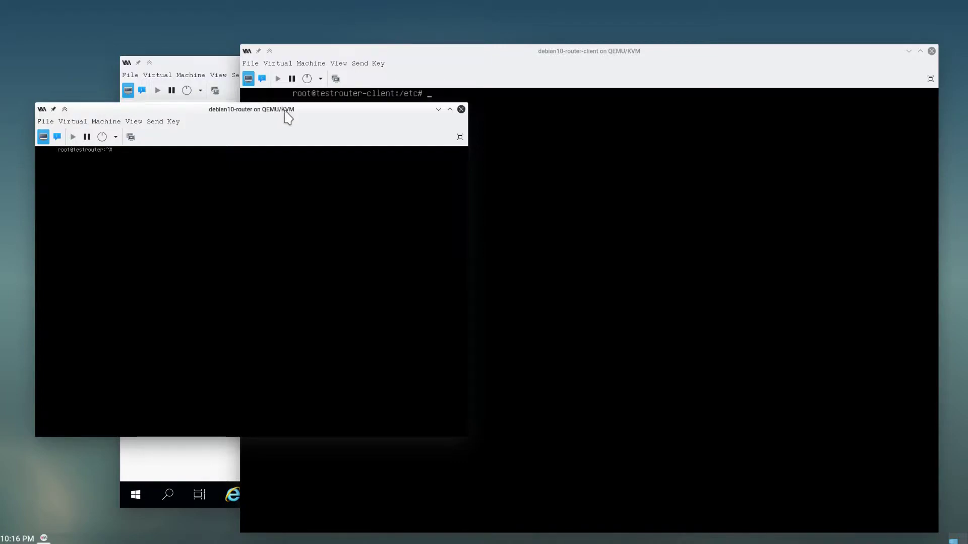
- Raise the debian10-router-client and debian10-router consoles alternately so both overlap in front
left_click(714, 76)
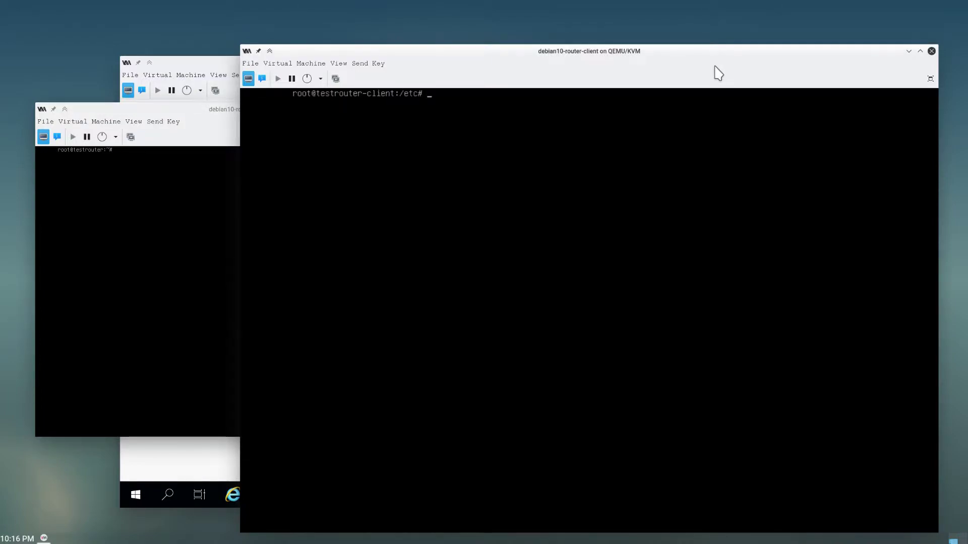
left_click(217, 109)
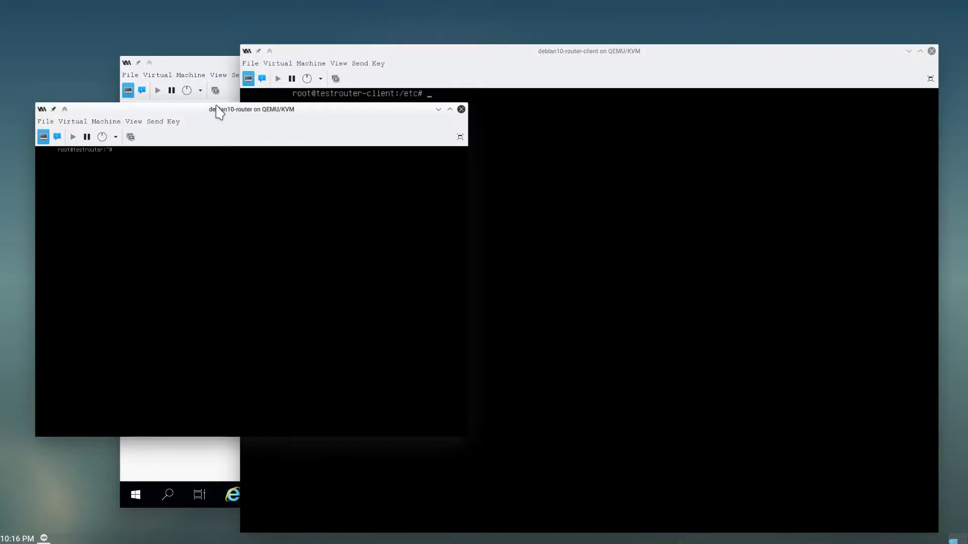
left_click(674, 53)
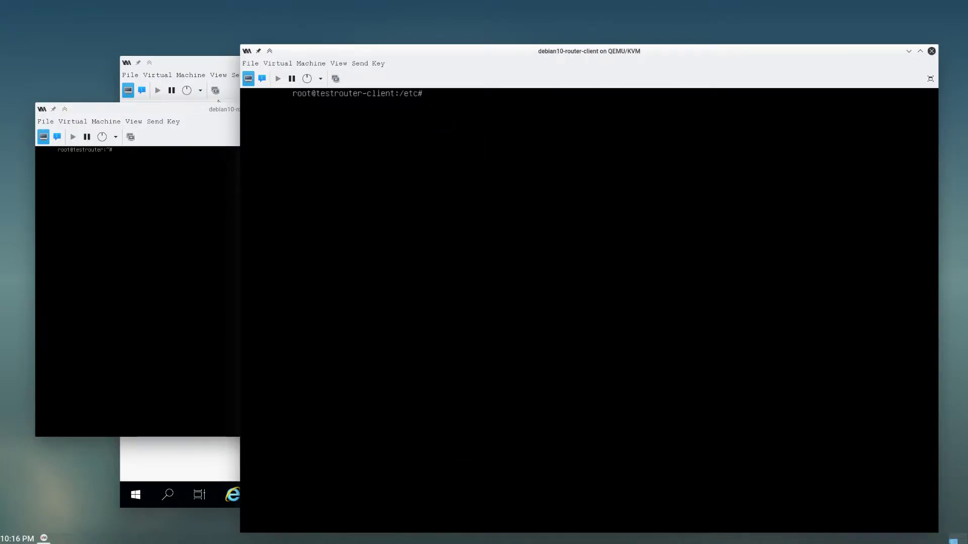
left_click(202, 118)
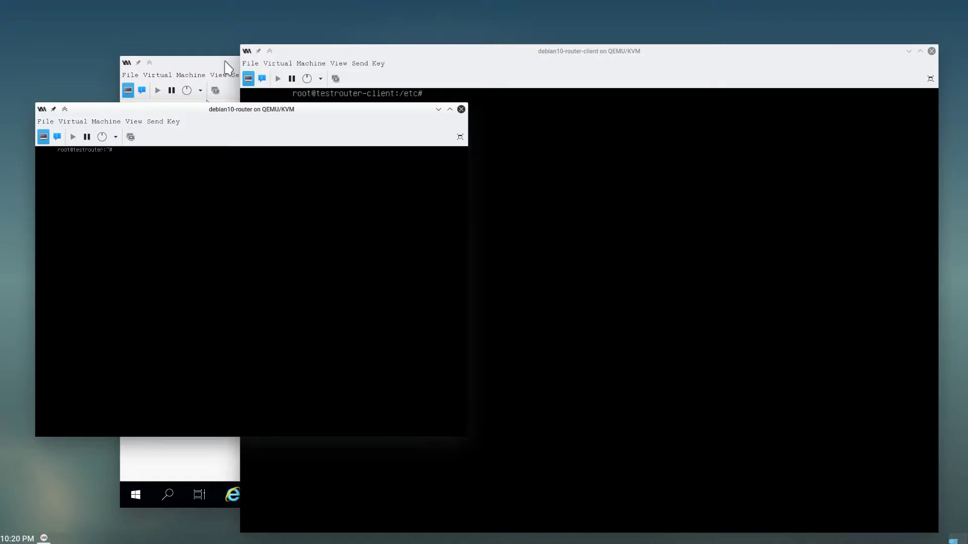
- Raise the win2k19 VM and launch Add Roles and Features from Server Manager's Manage menu
left_click(225, 61)
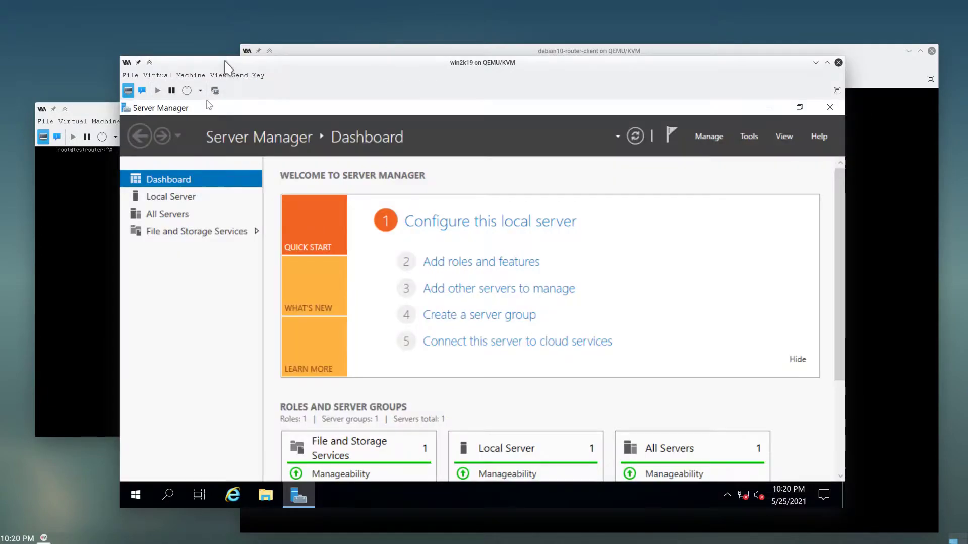
left_click(748, 135)
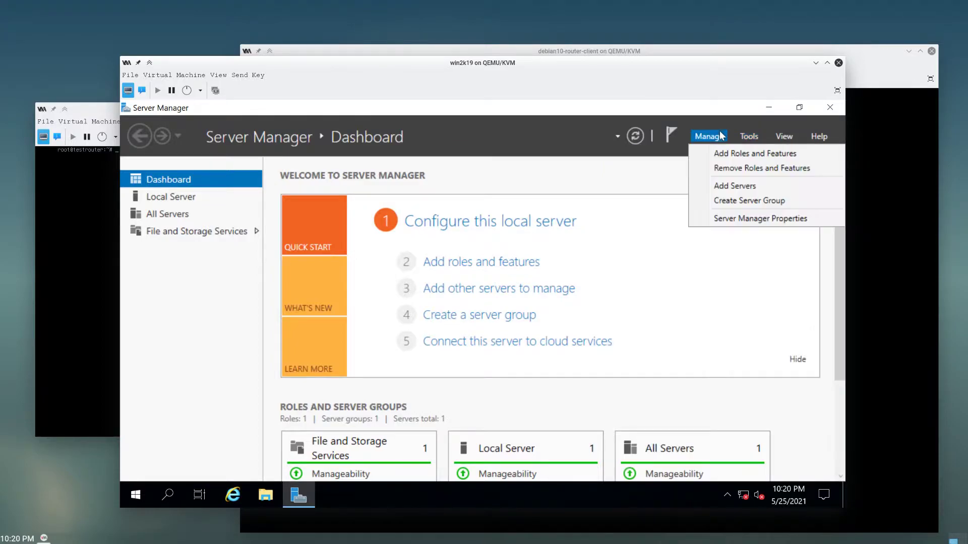
left_click(518, 144)
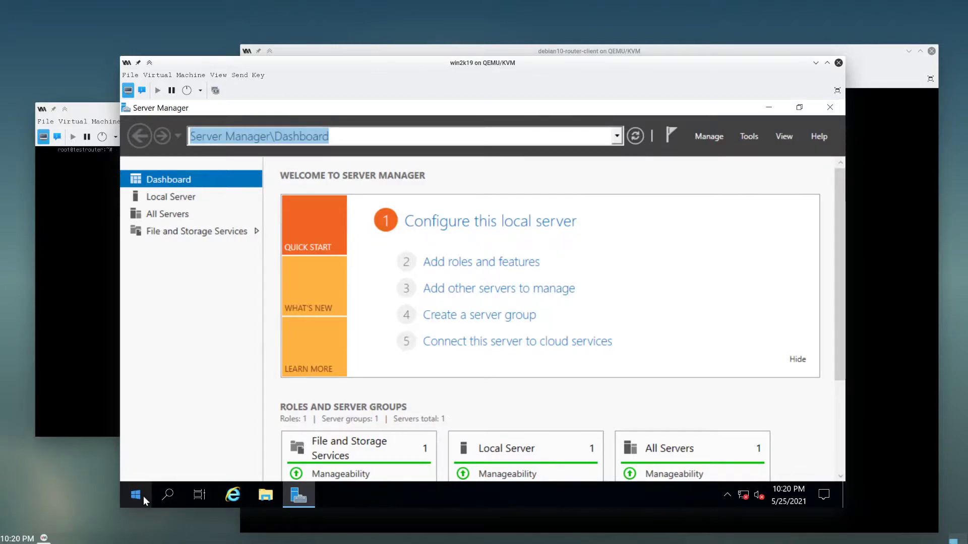
left_click(717, 134)
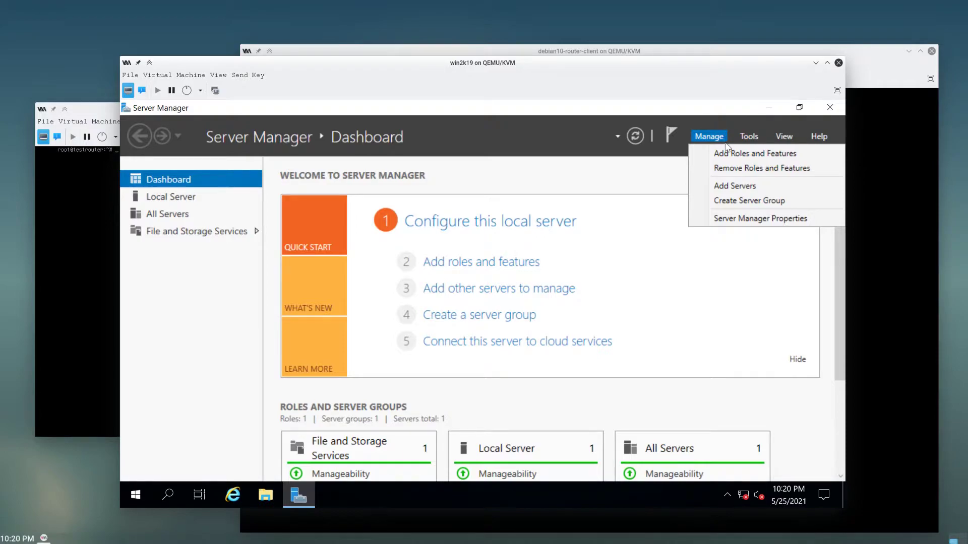
left_click(460, 142)
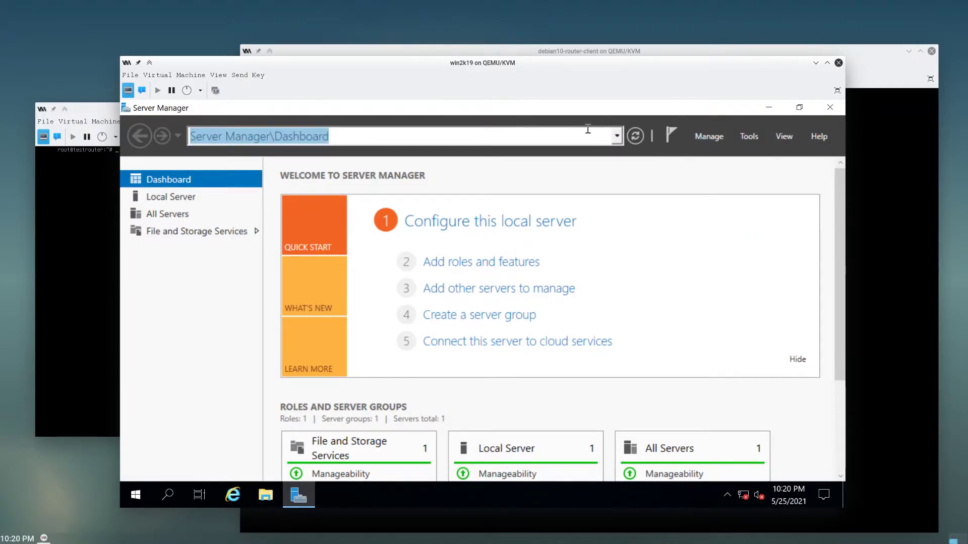
left_click(709, 136)
left_click(721, 153)
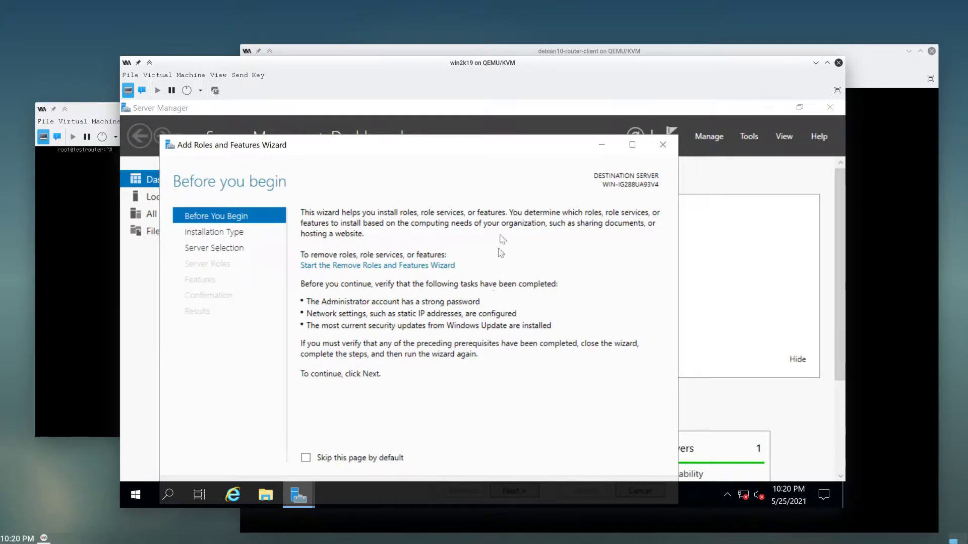
- Pass Before You Begin, keep Role-based installation, and keep the local server as destination
left_click_drag(494, 147, 508, 130)
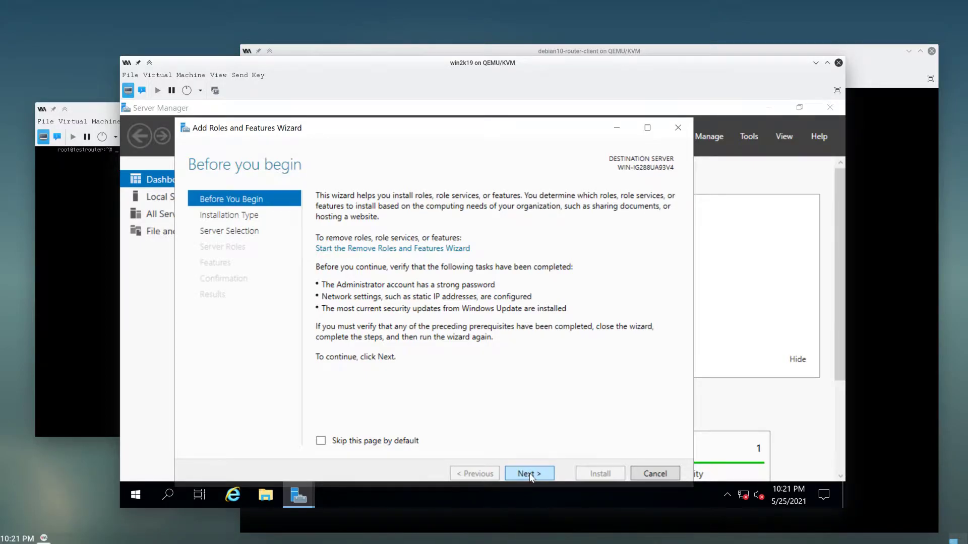
left_click(530, 477)
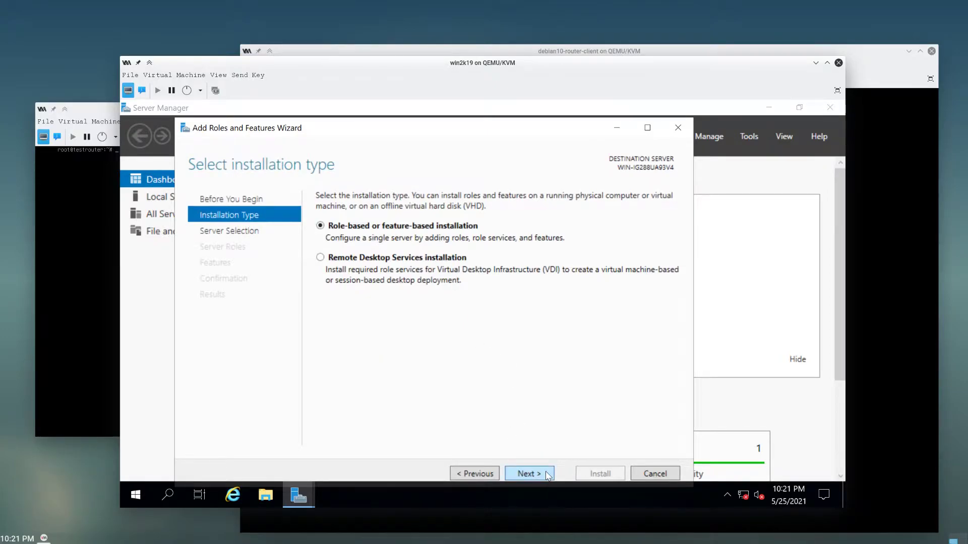
left_click(548, 476)
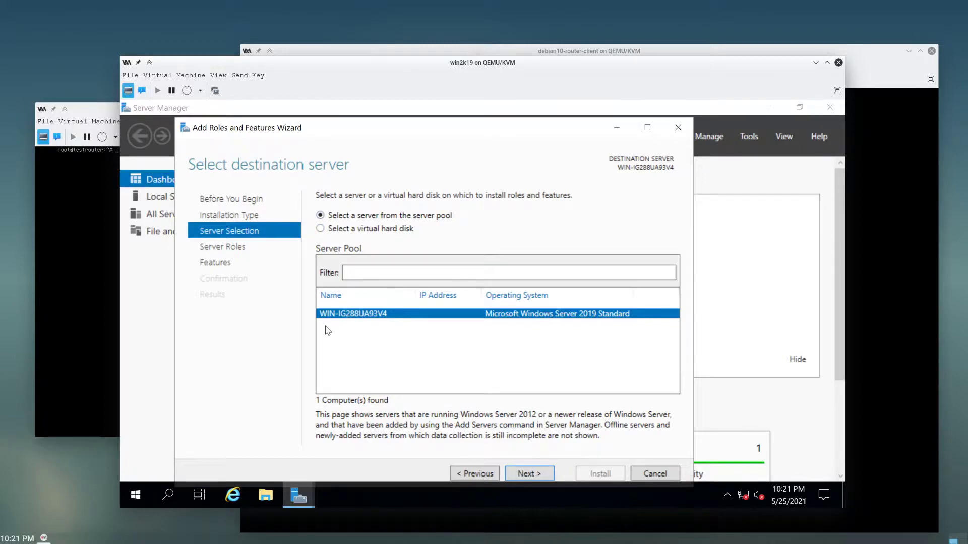
left_click(529, 473)
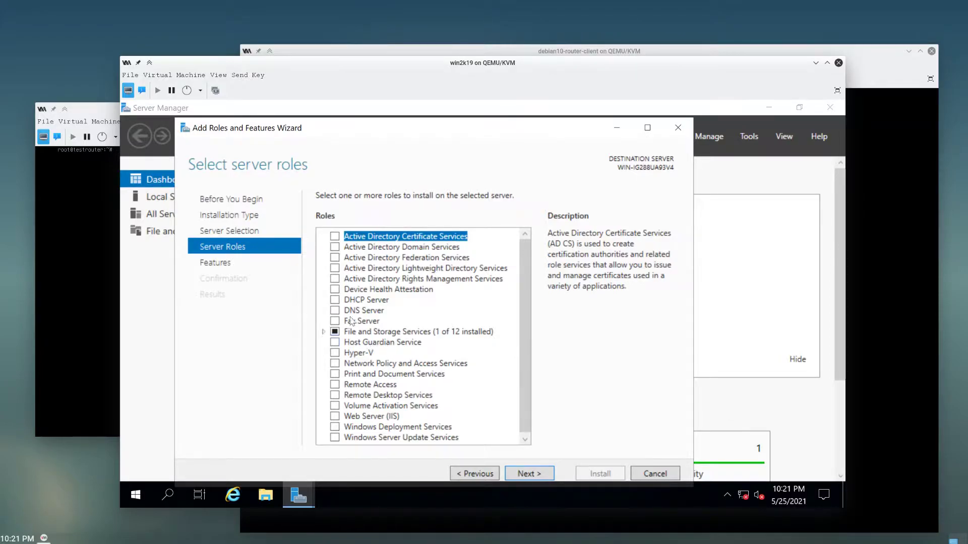
- Tick Active Directory Domain Services, DHCP Server and DNS Server with their management tools, then continue
left_click(334, 247)
left_click(472, 421)
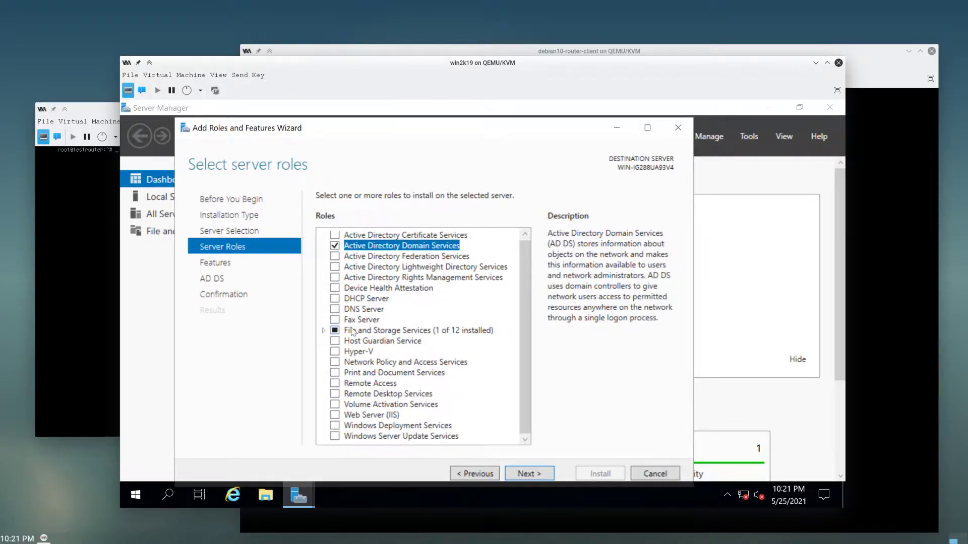
left_click(334, 298)
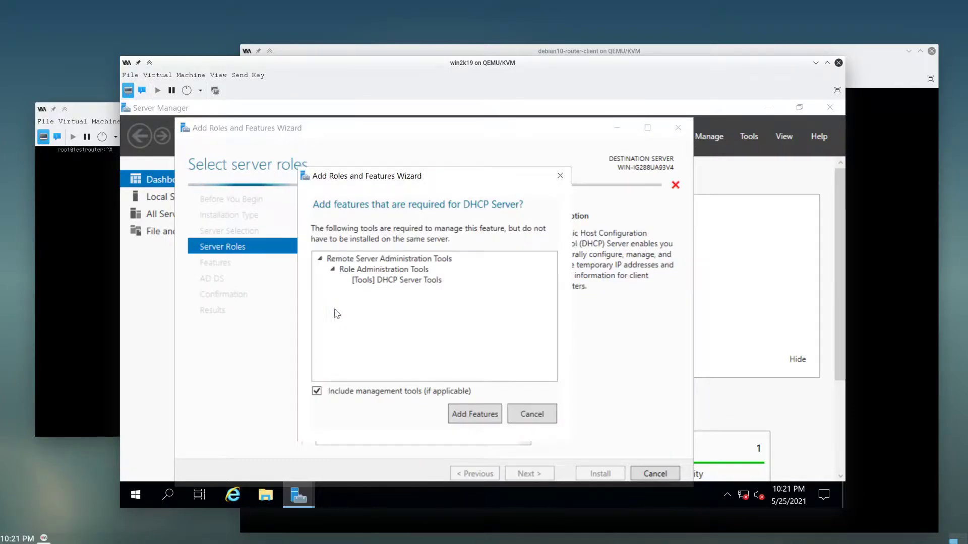
left_click(474, 414)
left_click(522, 408)
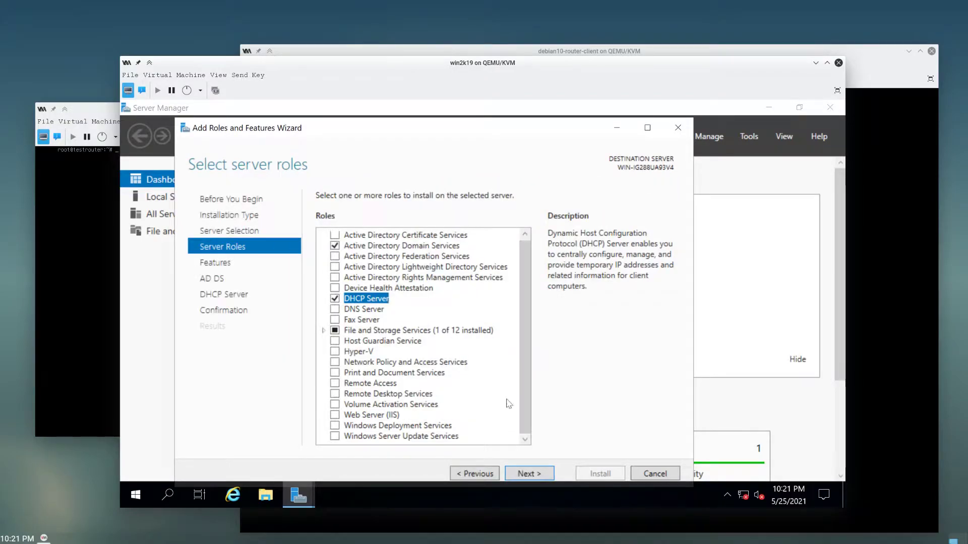
left_click(335, 309)
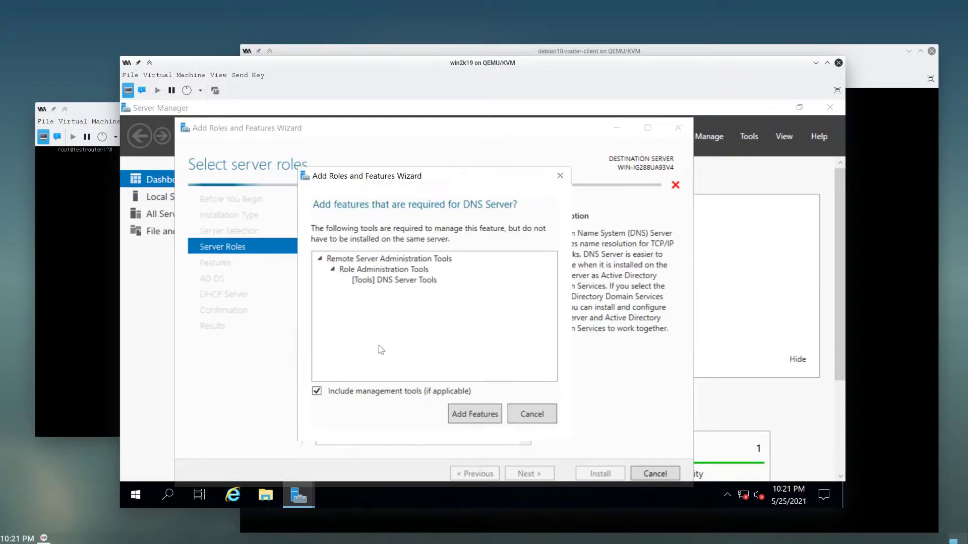
left_click(463, 415)
left_click(521, 408)
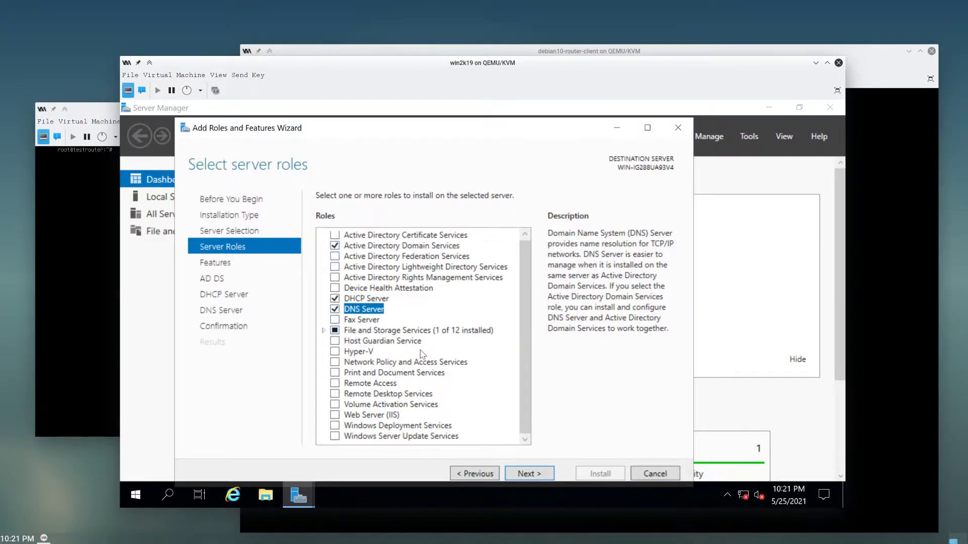
left_click(530, 474)
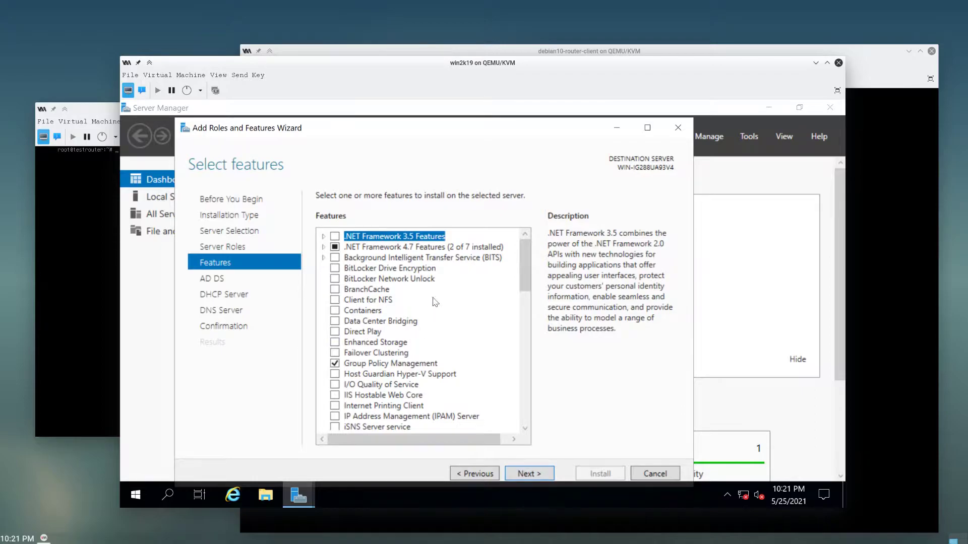
- Review the Features list without changes and advance to the AD DS page
scroll(423, 252, "down", 12)
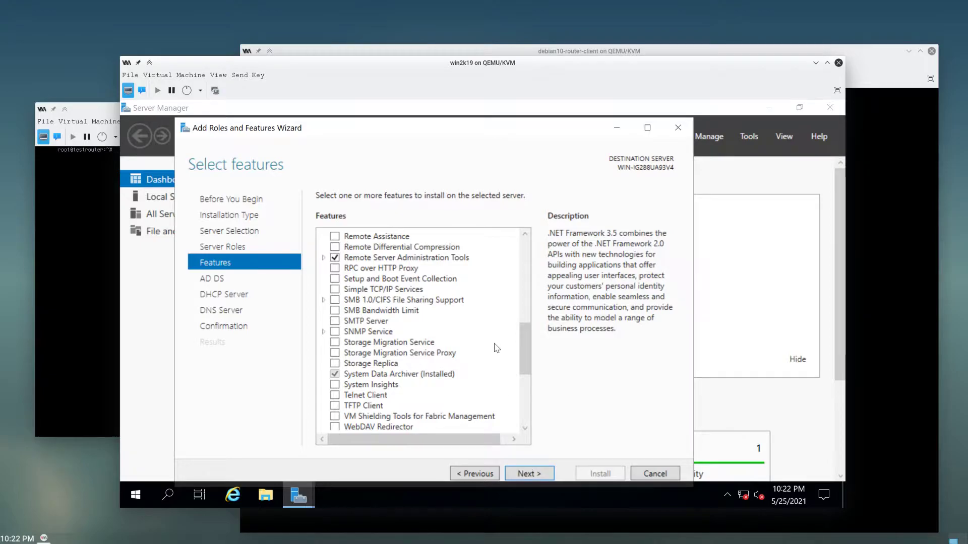
scroll(496, 349, "up", 10)
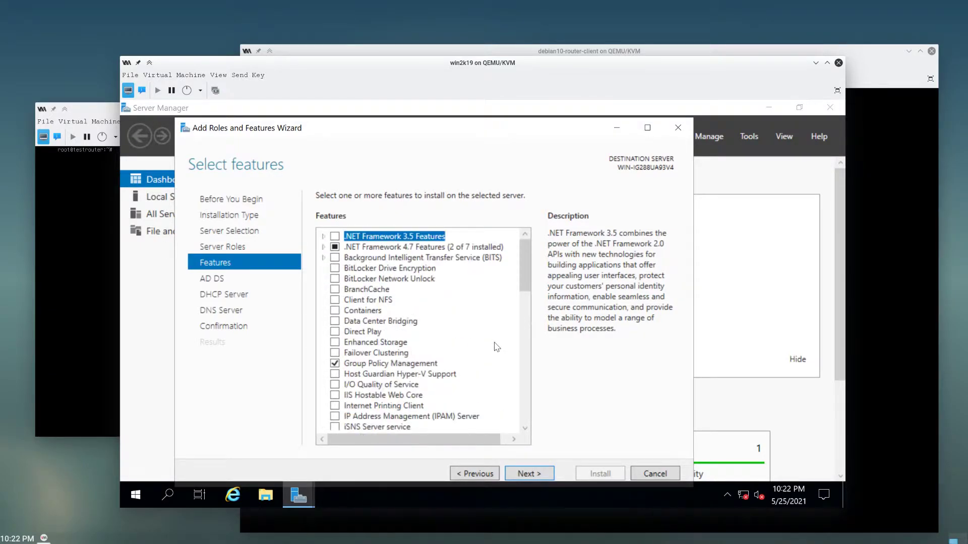
left_click(532, 471)
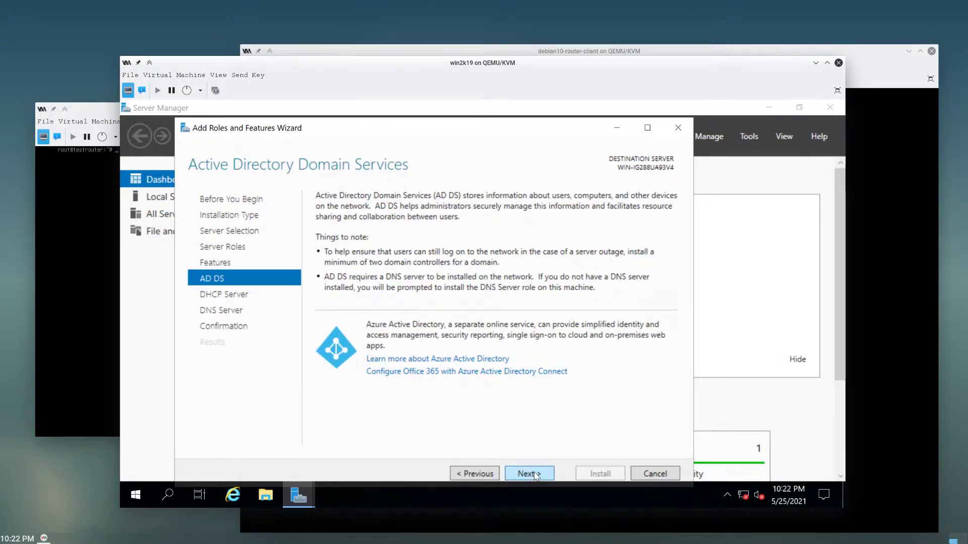
- Skip through the AD DS, DHCP Server and DNS Server notes to the confirmation summary
left_click(536, 476)
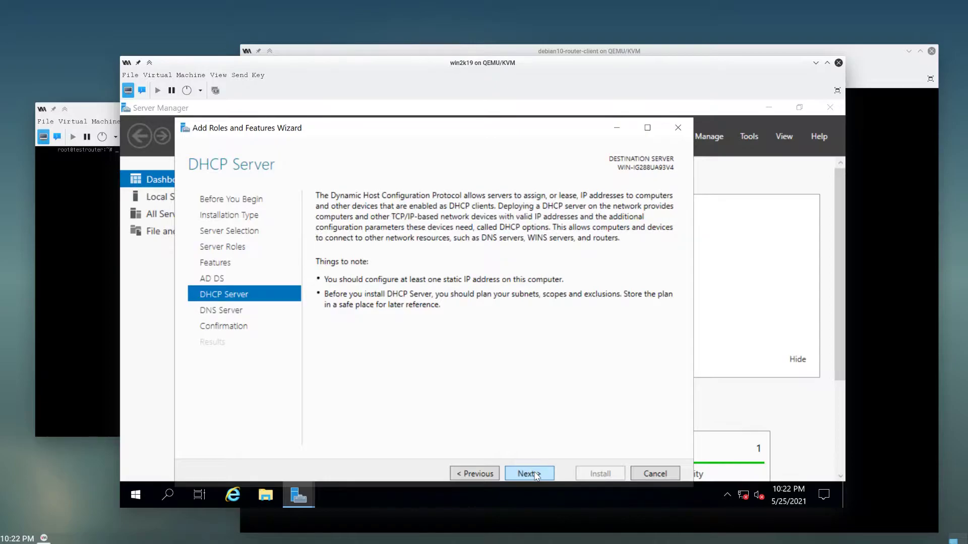
left_click(536, 474)
left_click(536, 474)
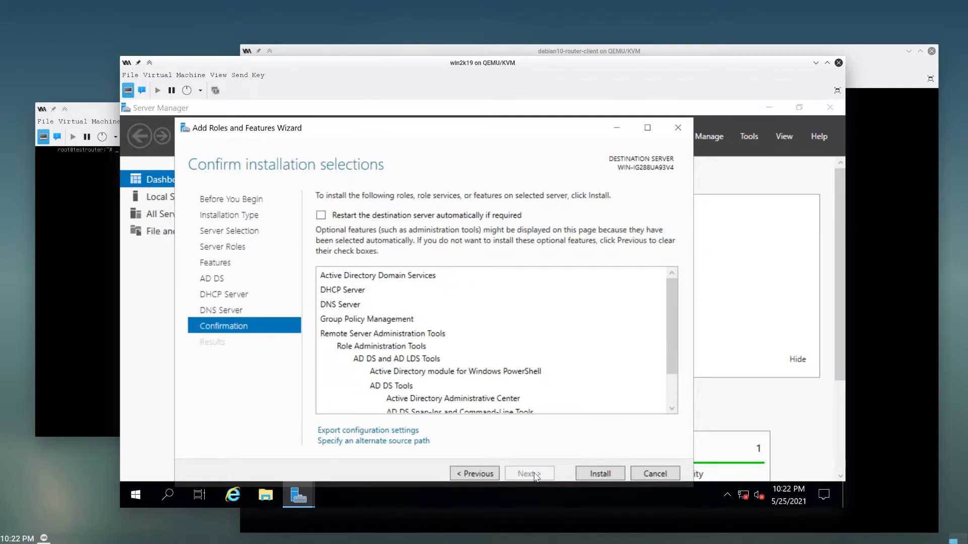
- Allow automatic restart if required and start installing the selected roles
left_click(321, 215)
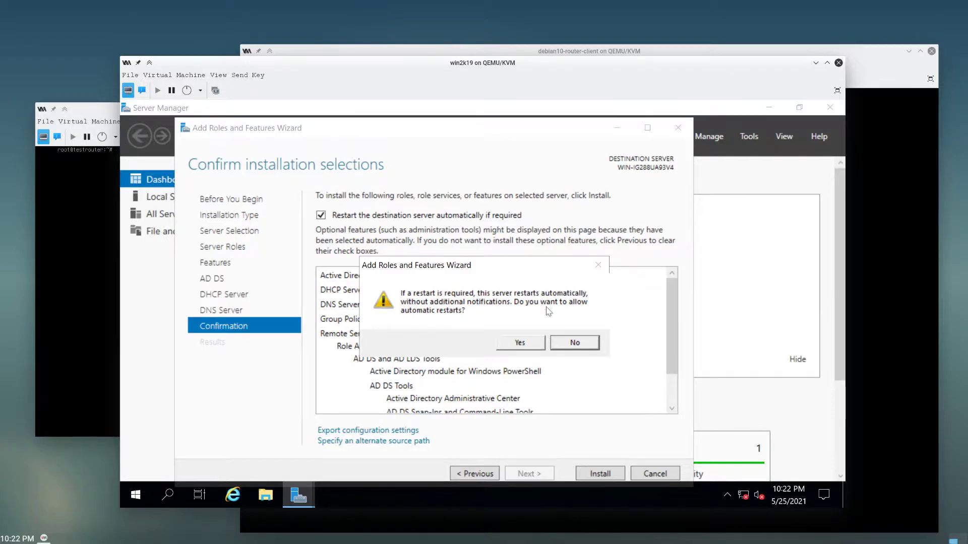
left_click(535, 341)
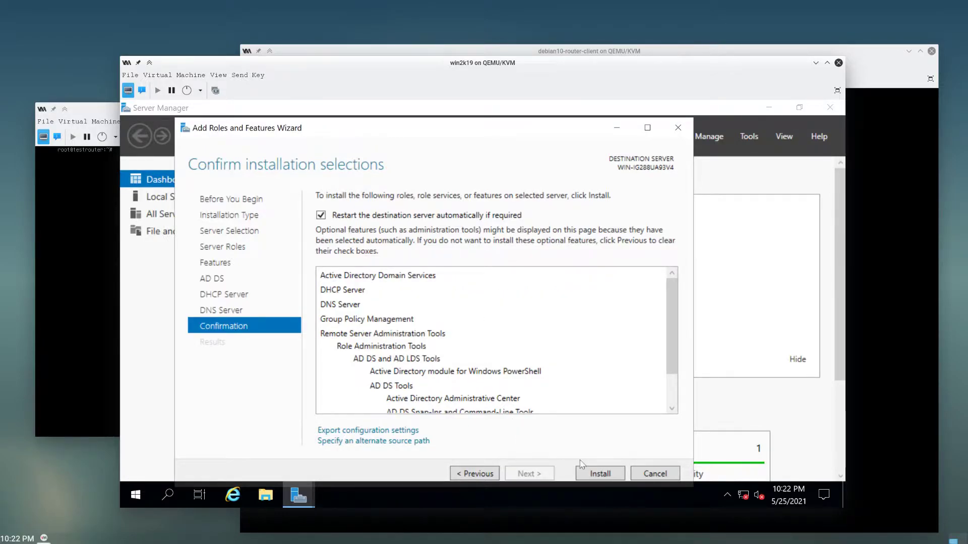
left_click(592, 475)
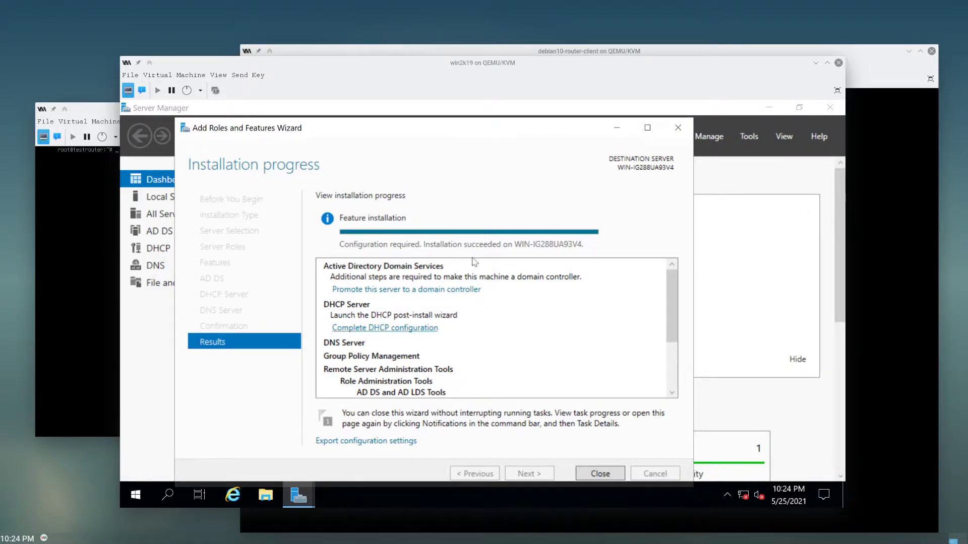
- Close the wizard once the AD DS, DHCP and DNS installation succeeds
left_click(595, 475)
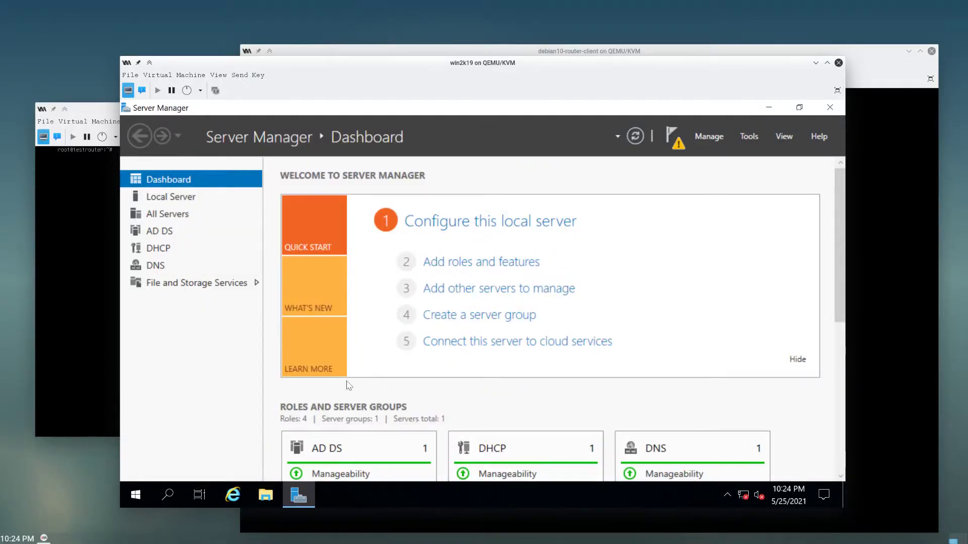
- Shut down the server from Start > Power, giving Other (Planned) as the reason
left_click(136, 495)
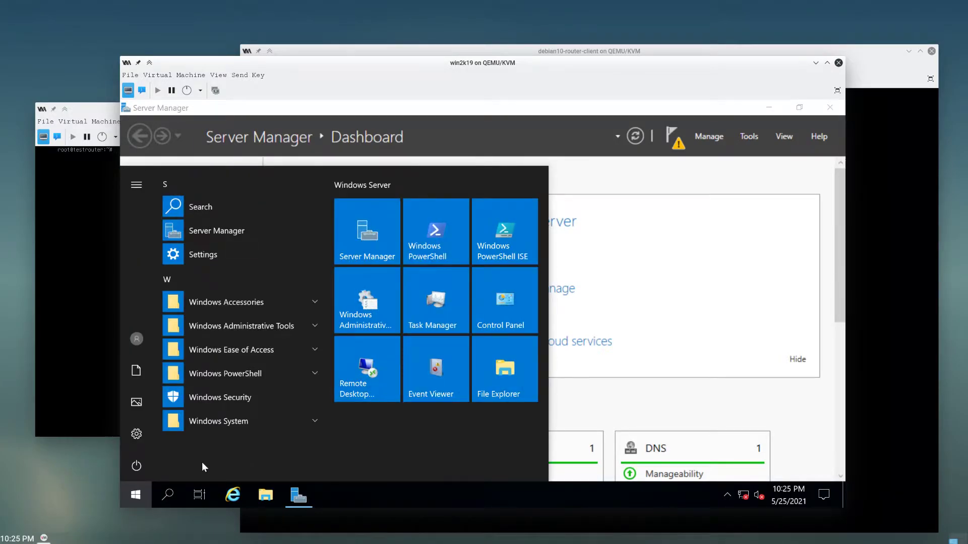
left_click(145, 468)
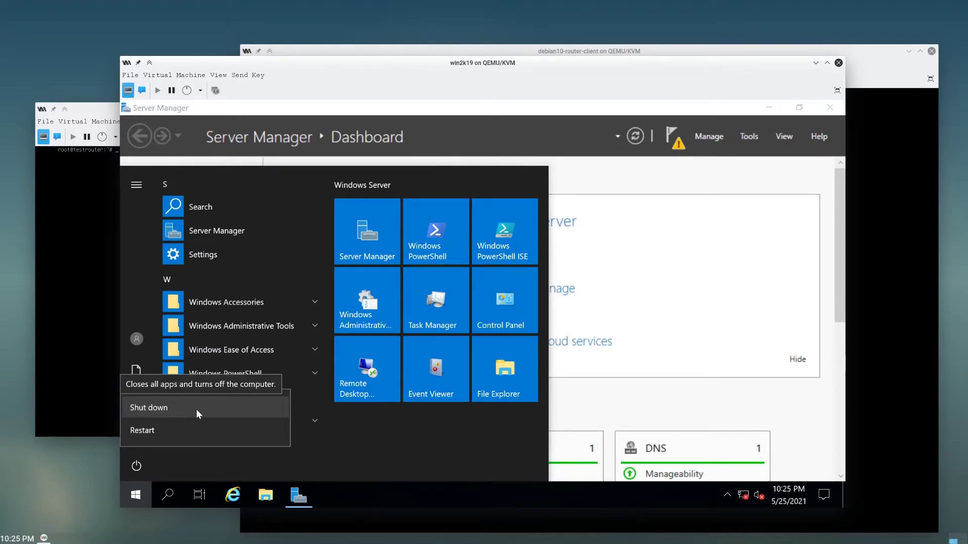
mouse_move(744, 498)
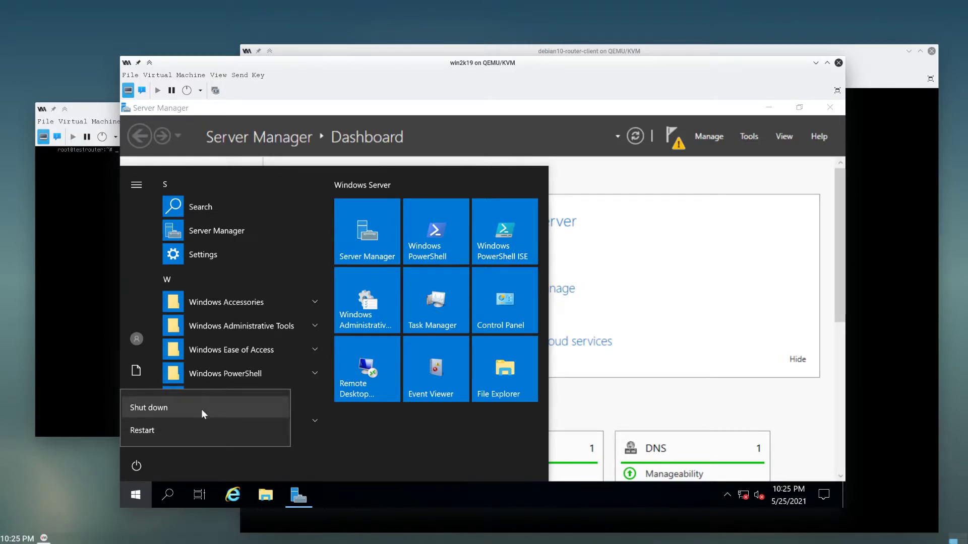
left_click(202, 407)
left_click(196, 406)
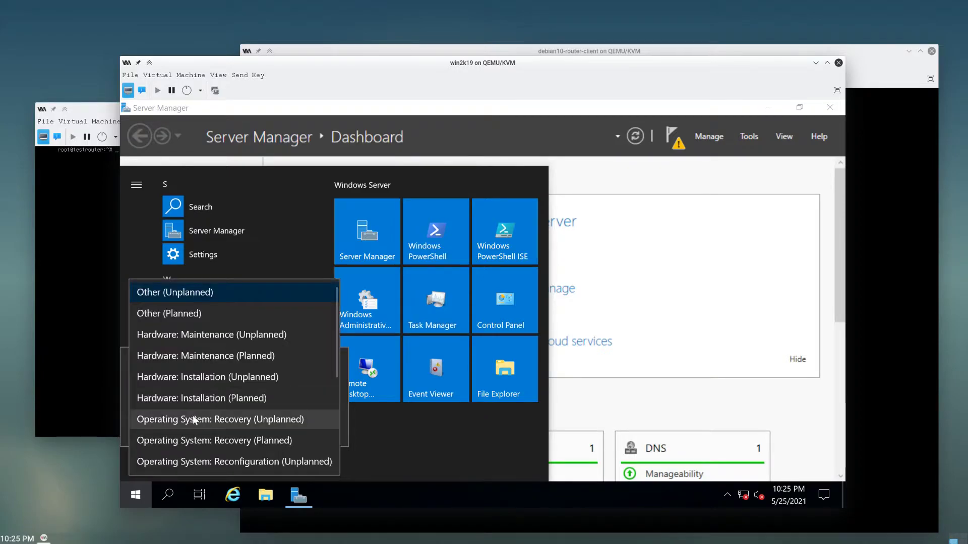
left_click(254, 315)
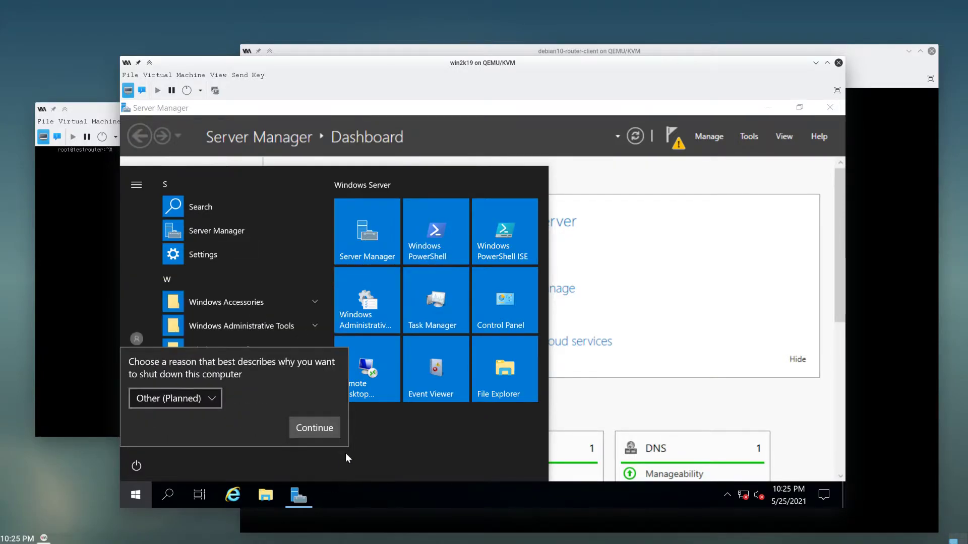
left_click(314, 428)
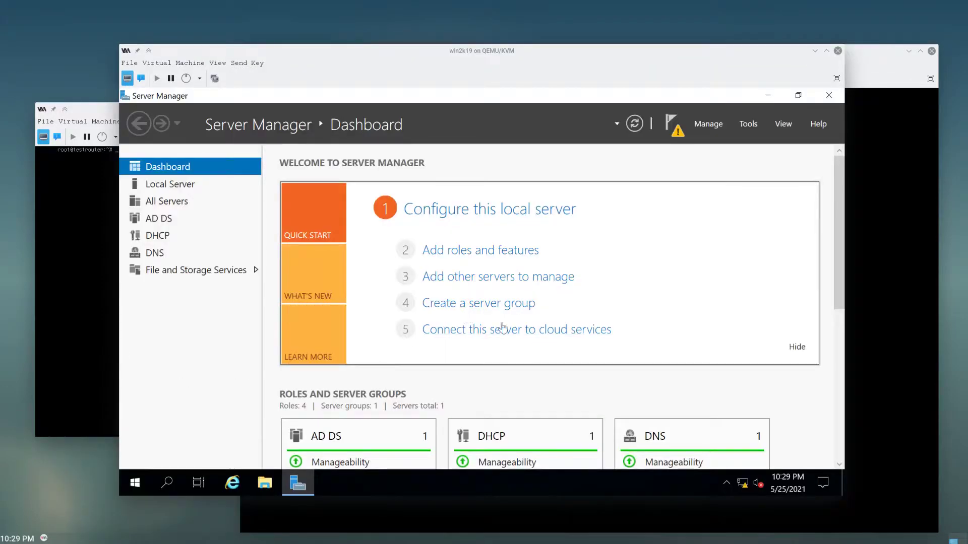
- Open the Ethernet adapter's status via Network & Internet settings > Change adapter options
left_click(744, 482)
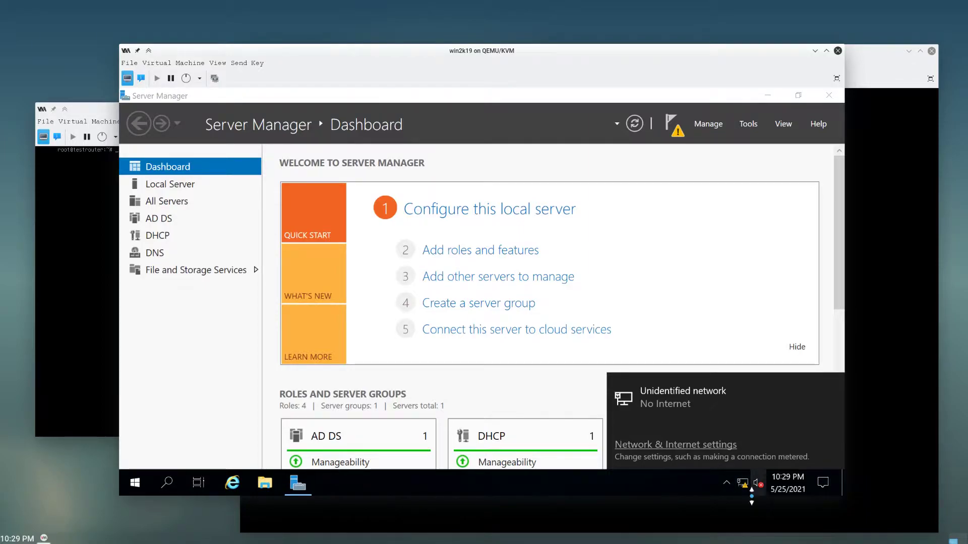
left_click(715, 445)
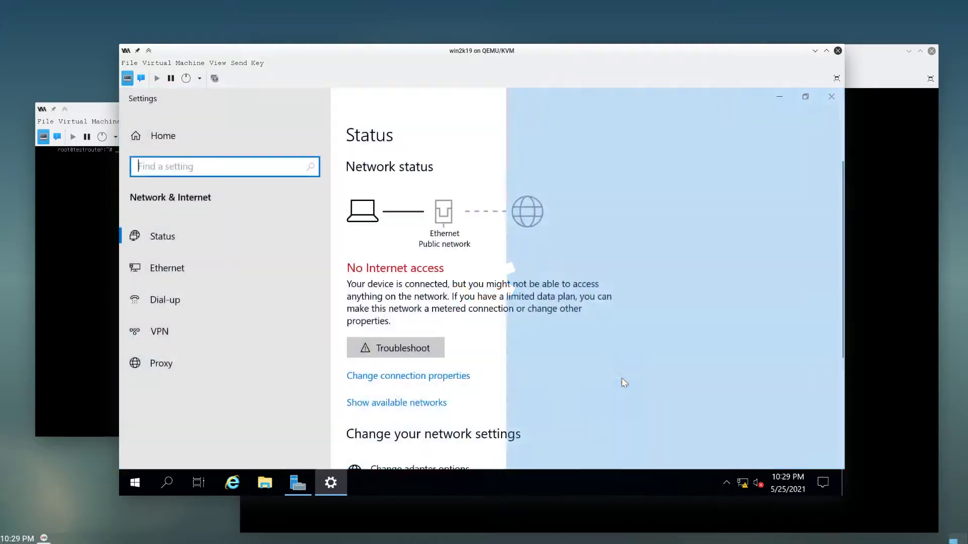
scroll(507, 432, "down", 3)
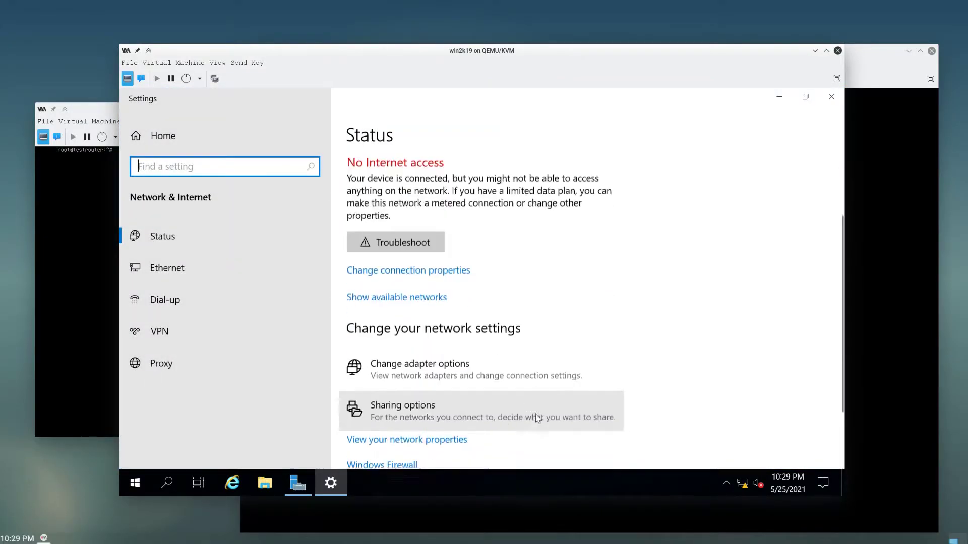
left_click(441, 366)
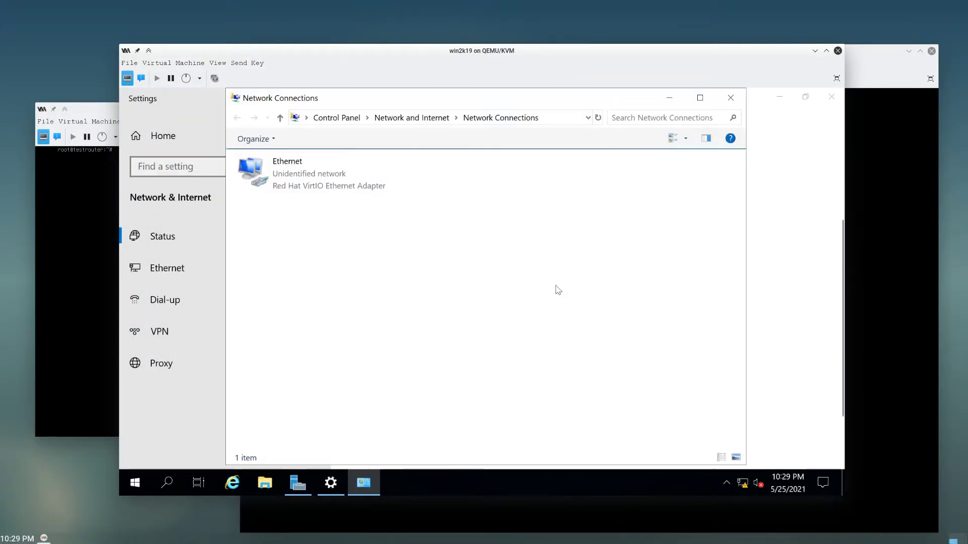
double_click(323, 187)
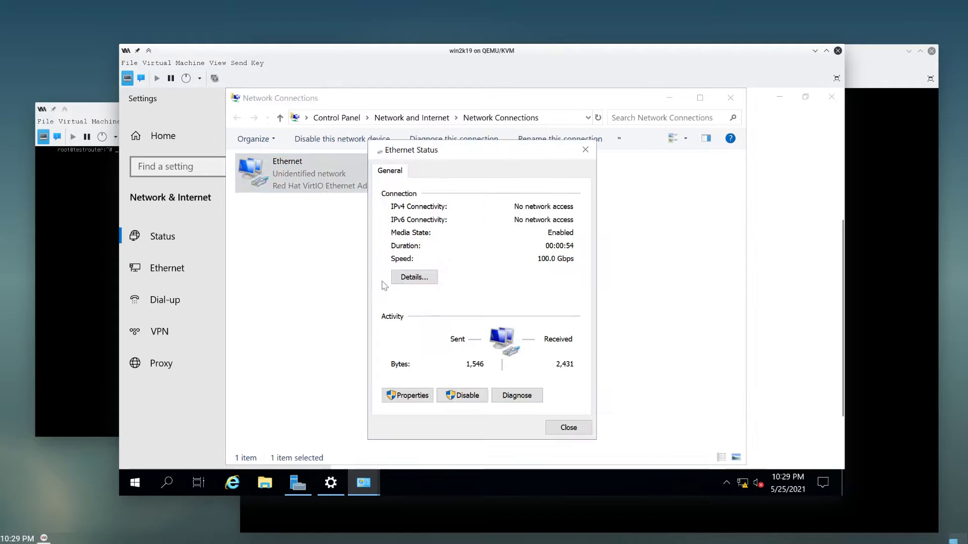
- Open the Internet Protocol Version 4 (TCP/IPv4) properties of the Ethernet adapter
left_click(414, 400)
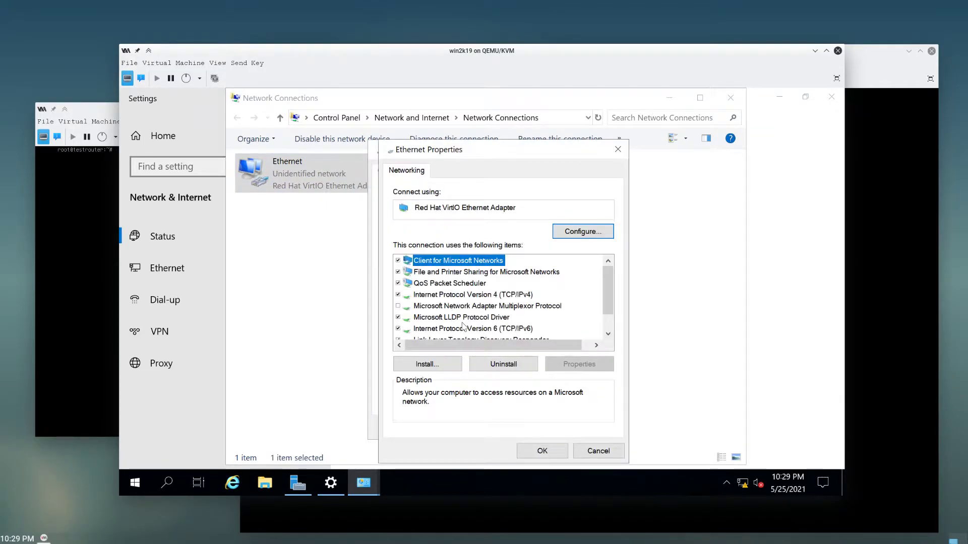
left_click(468, 295)
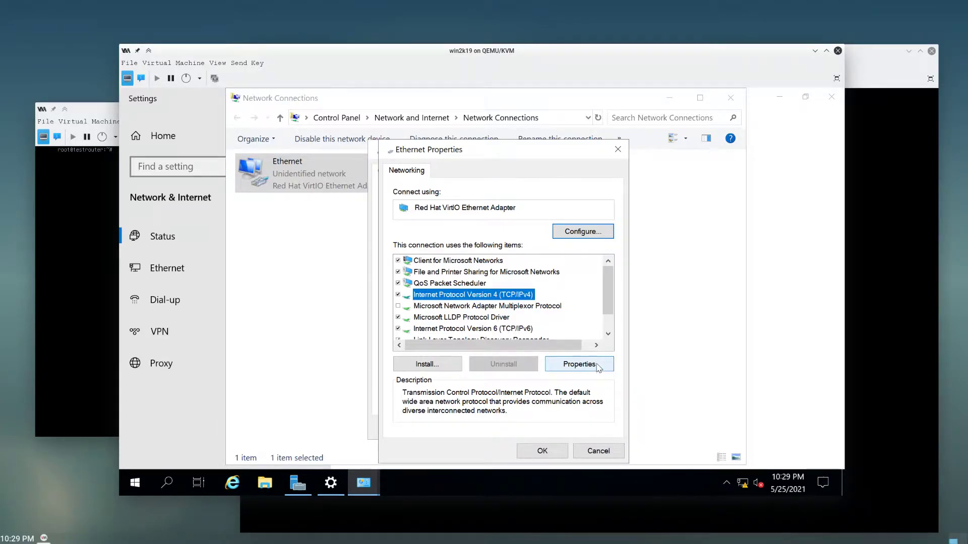
left_click(598, 367)
- Give the Ethernet adapter static IP 192.168.101.10, mask 255.255.255.0 and gateway 192.168.101.133
left_click(474, 267)
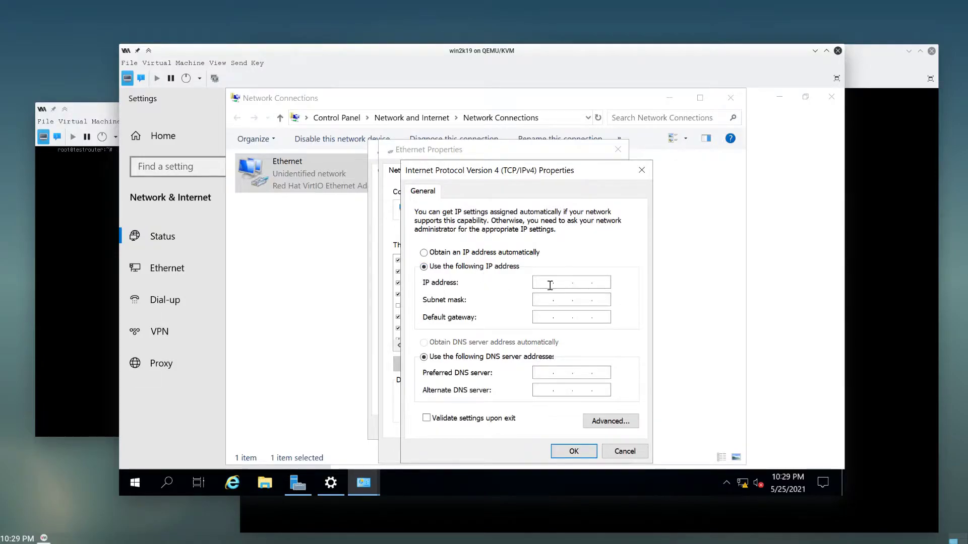
type("192.168.101.10")
left_click(539, 299)
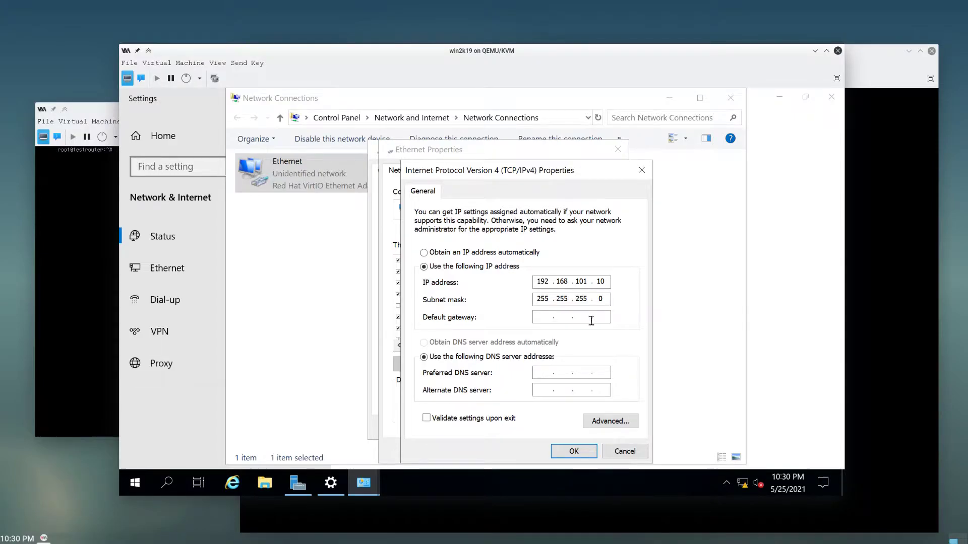
left_click(545, 316)
type("19")
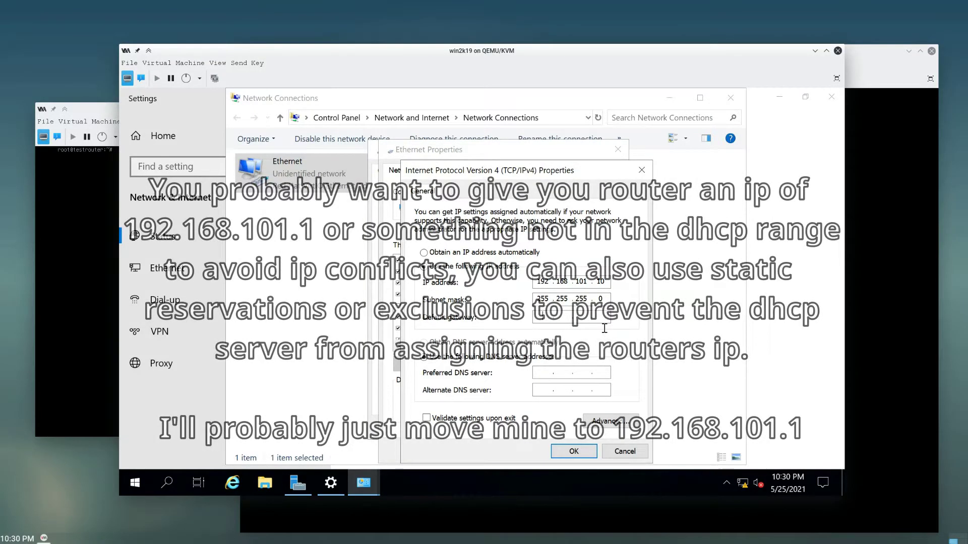
type("2 . 168 . ")
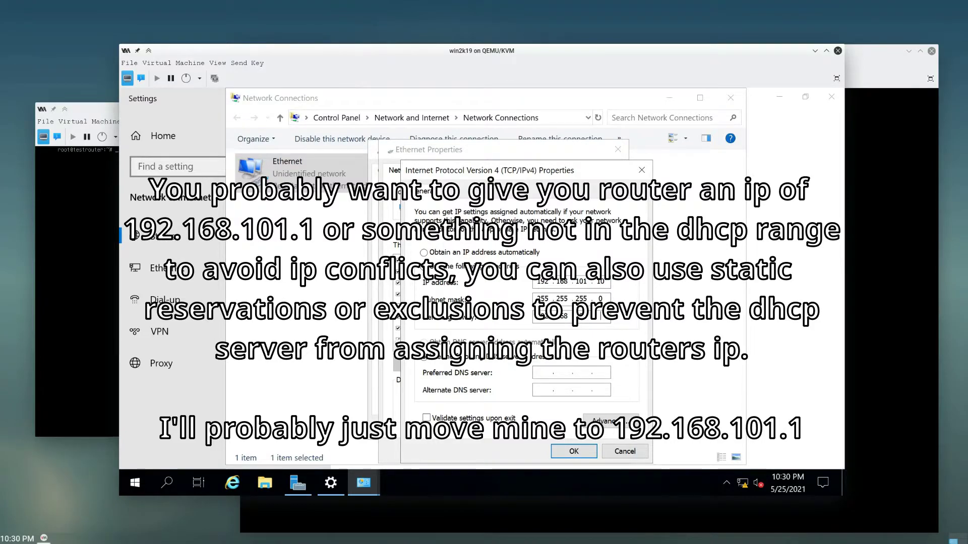
type("1")
left_click(115, 301)
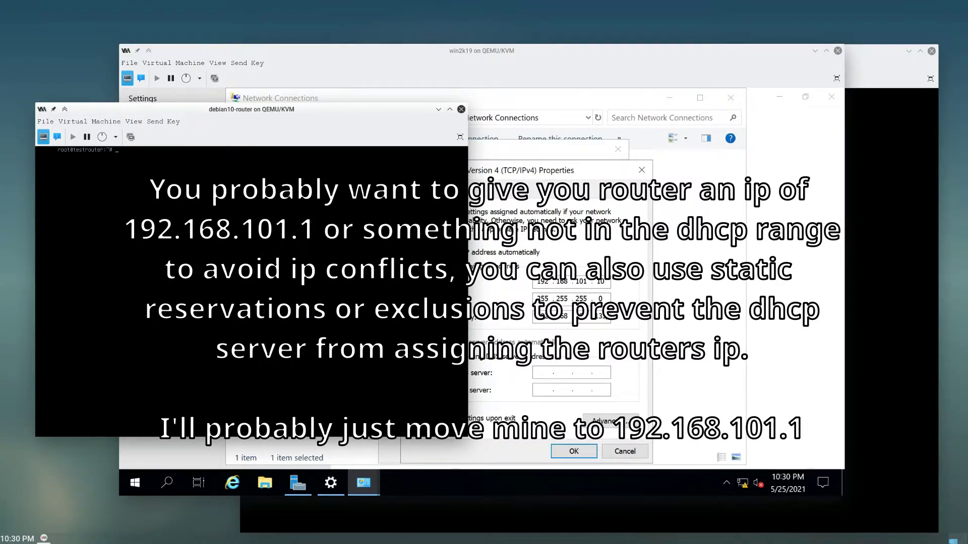
key("super+Page_Down")
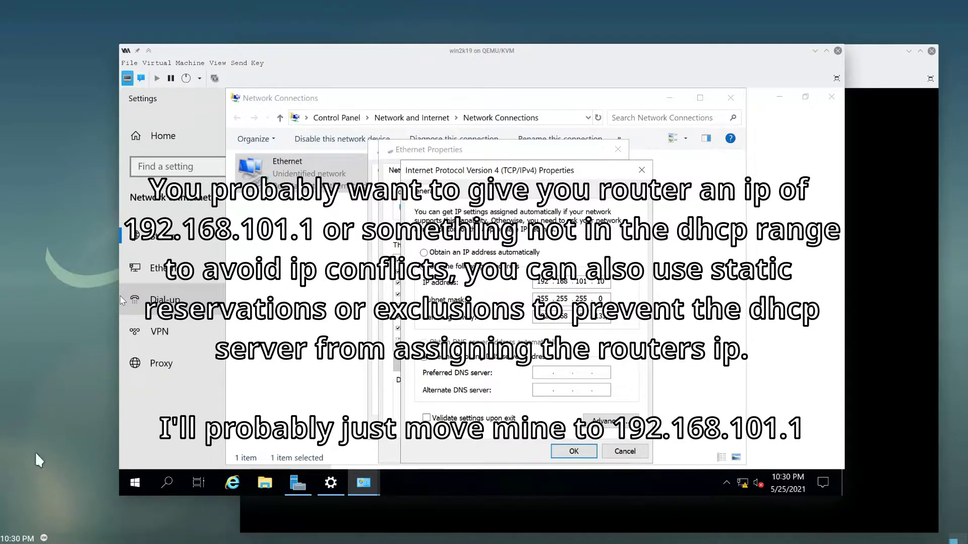
- Set the preferred DNS server to 127.0.0.1, apply, and close the Ethernet dialogs
left_click(573, 369)
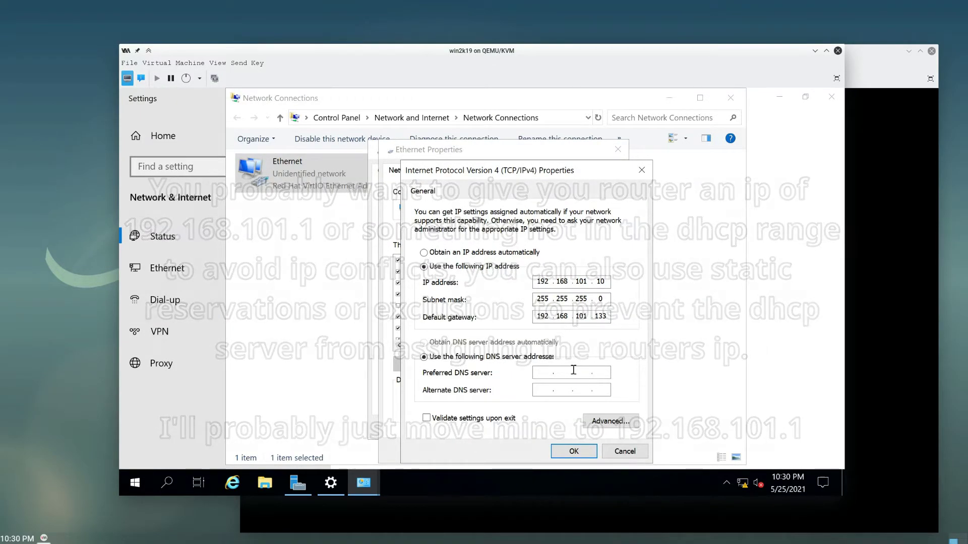
type("127.0")
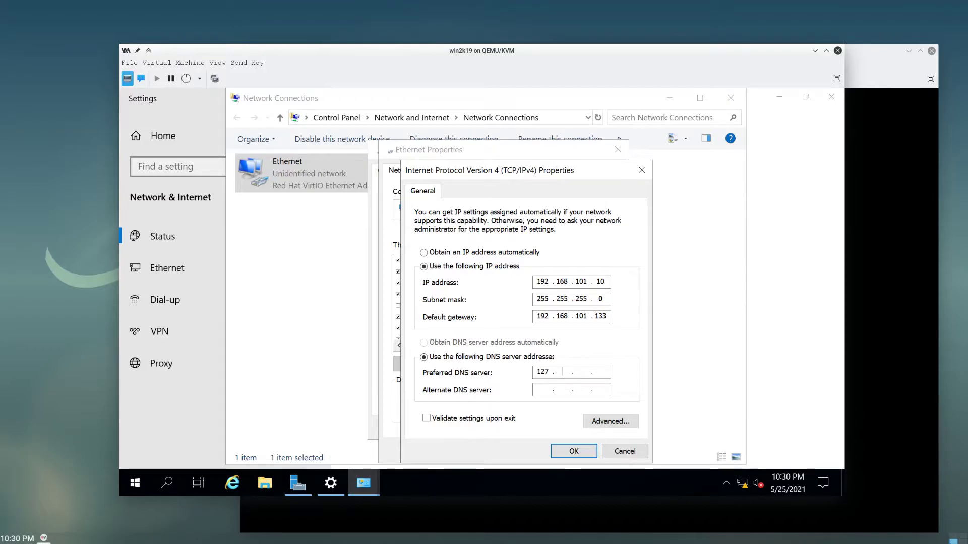
type(".0.1")
left_click(543, 389)
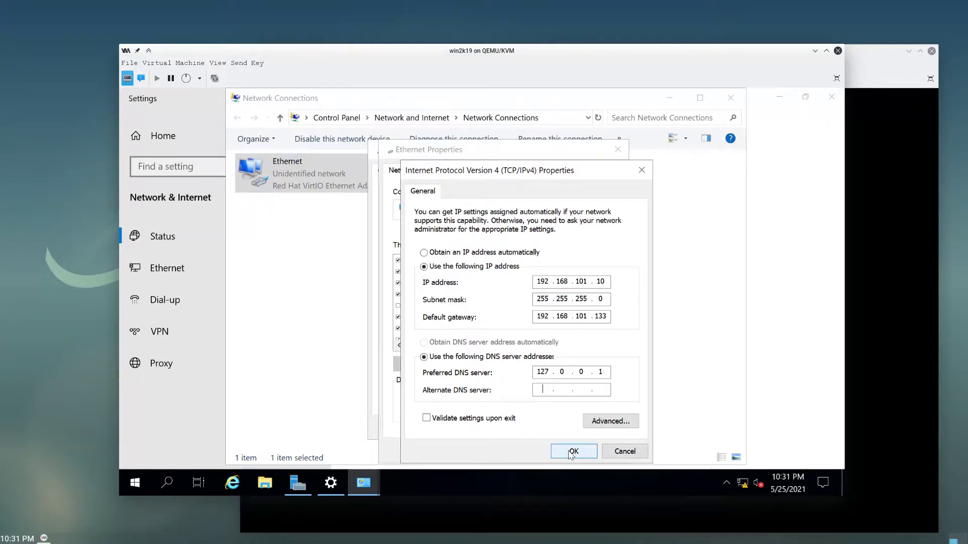
left_click(573, 452)
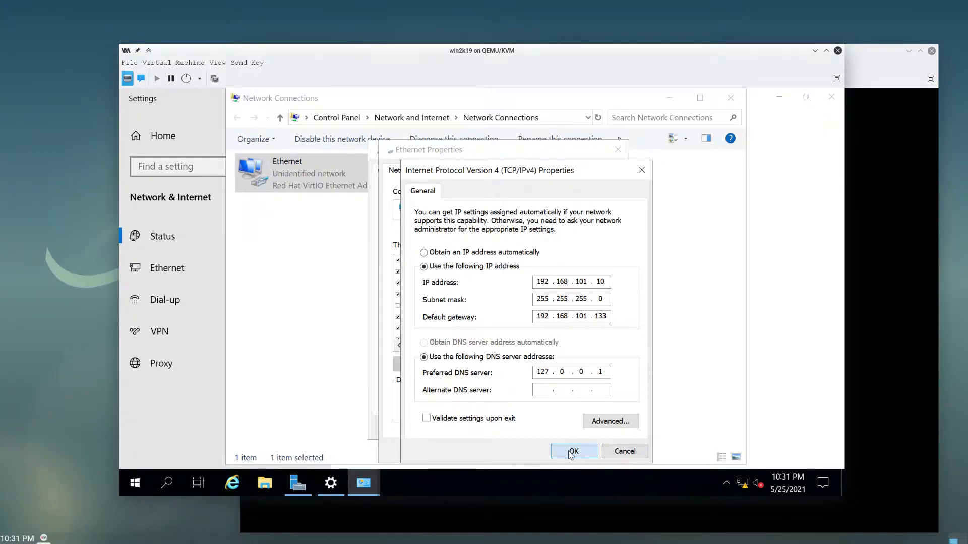
left_click(538, 452)
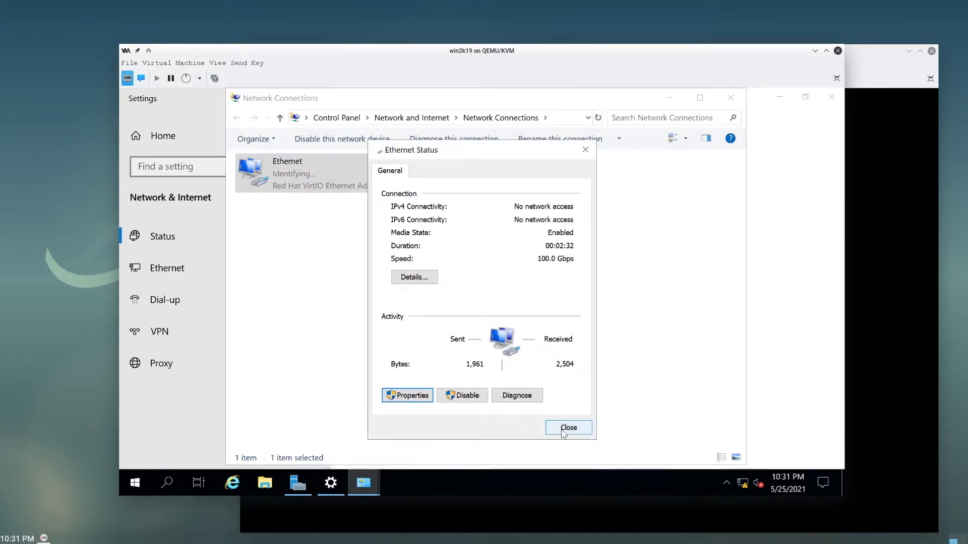
left_click(565, 432)
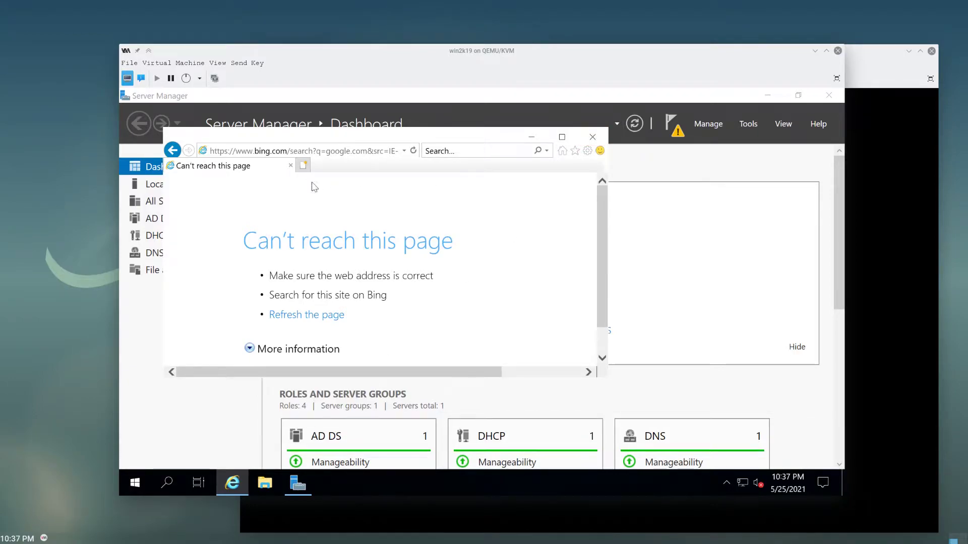
- Load google.com in Internet Explorer past the security alerts, then close the browser
left_click(341, 150)
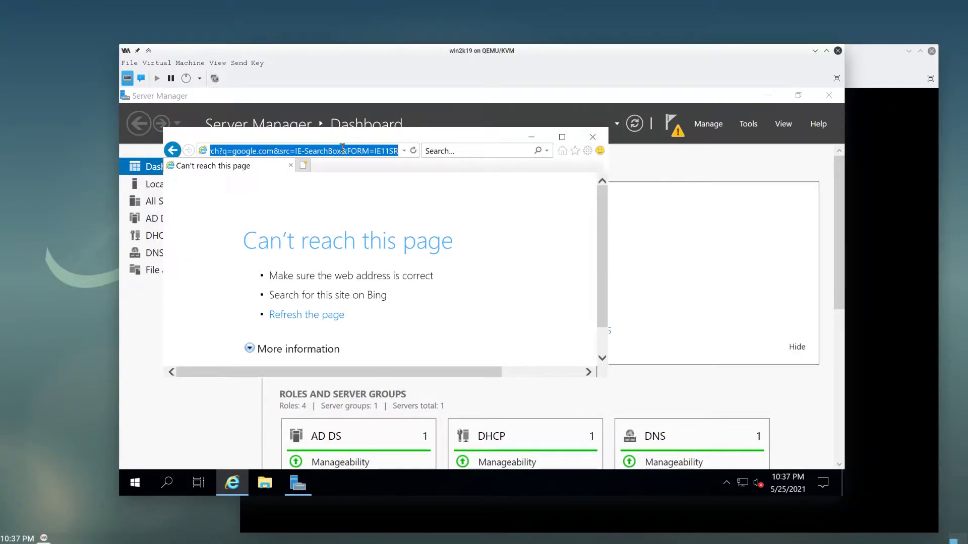
type("google.com")
key("Return")
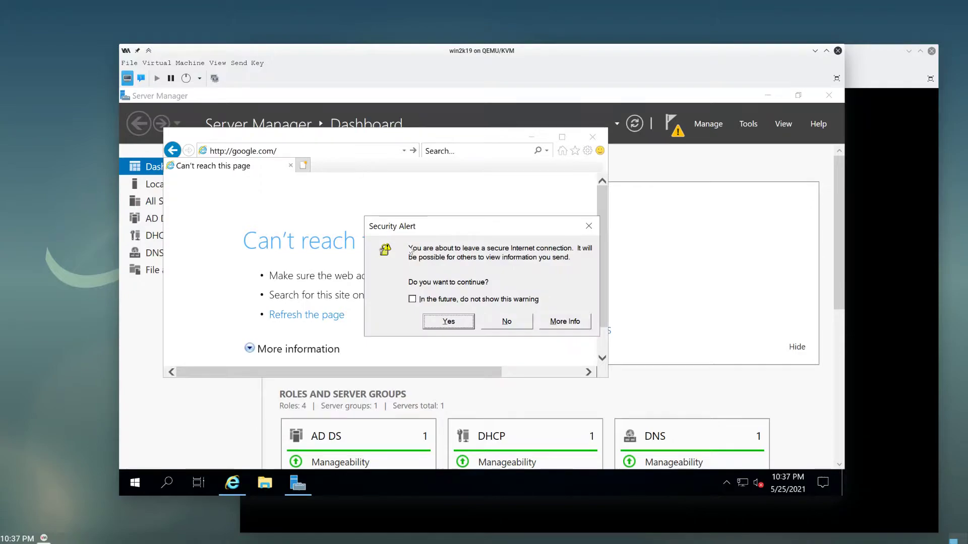
left_click(445, 328)
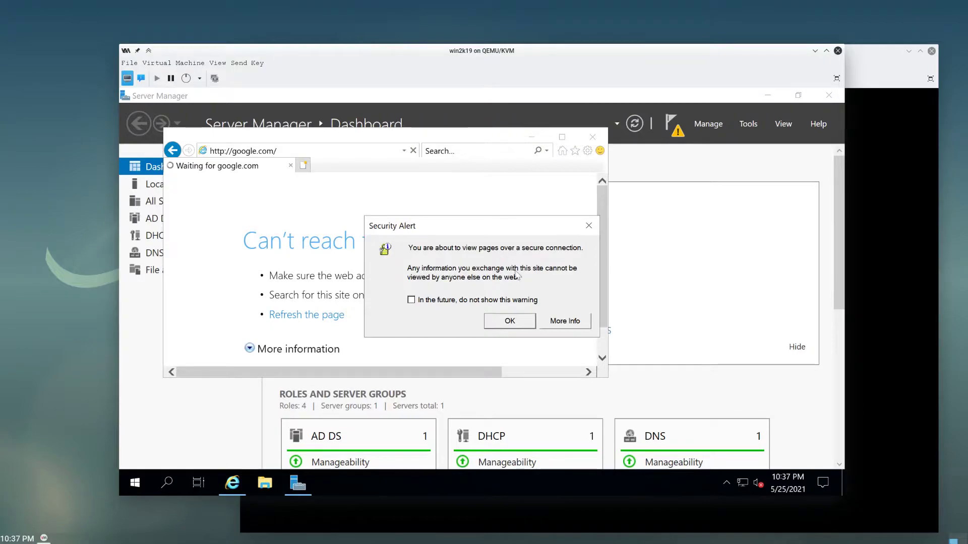
left_click(510, 322)
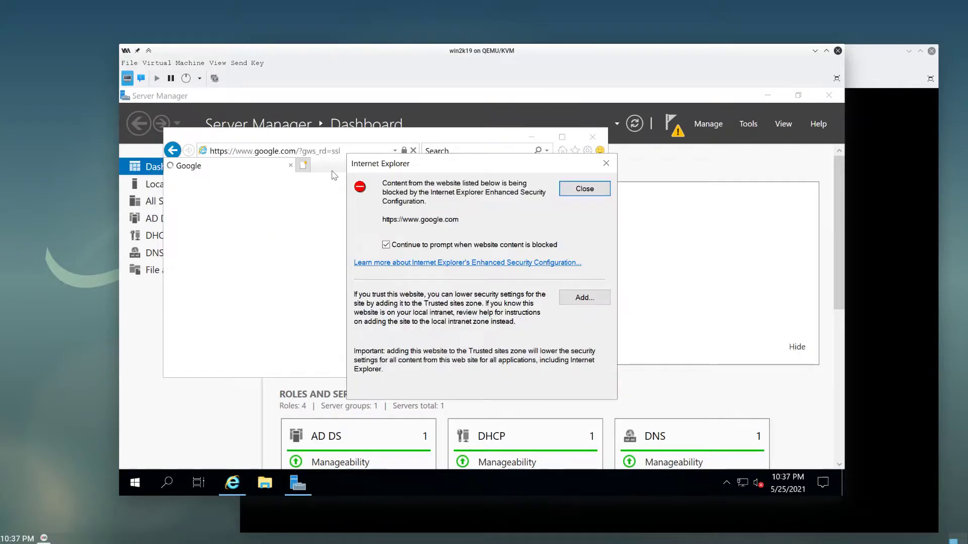
left_click(571, 192)
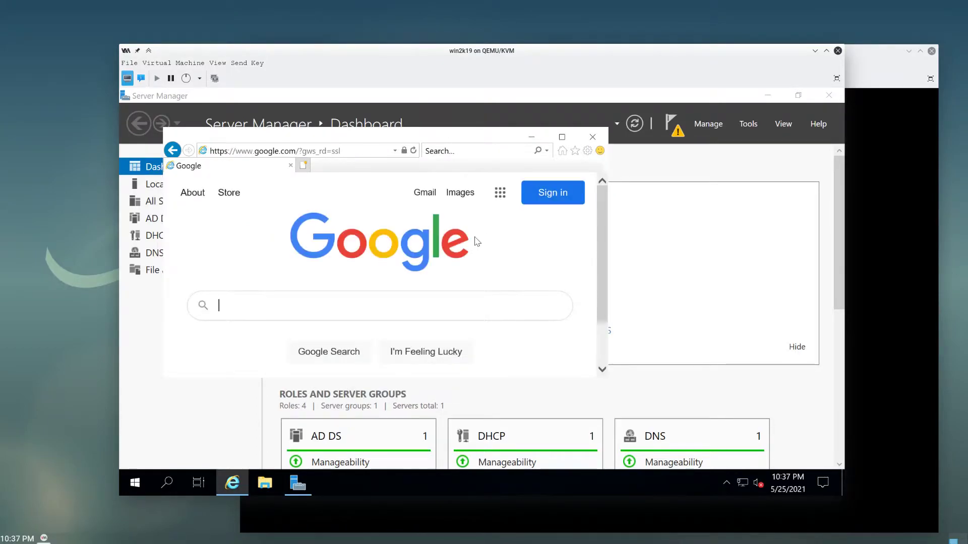
left_click(593, 137)
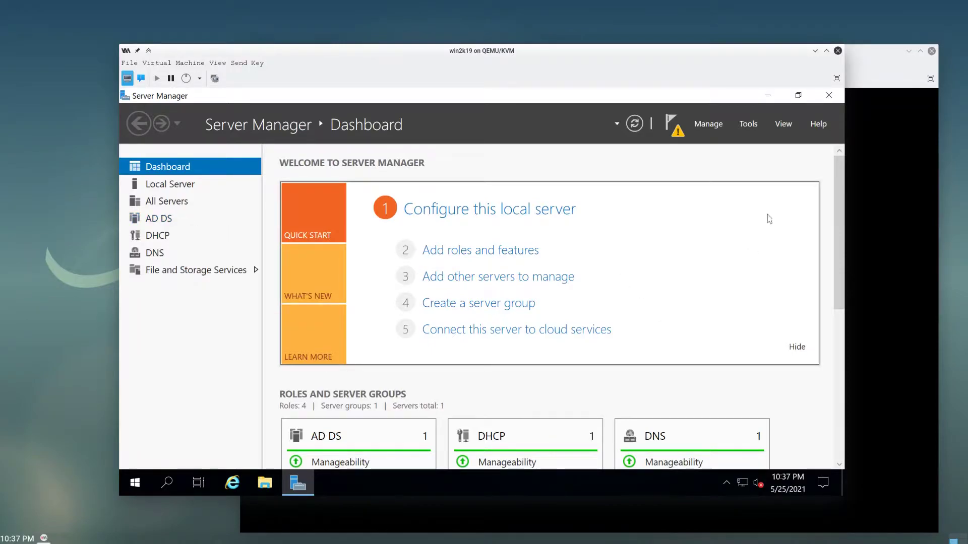
- Launch the DHCP console from Server Manager's Tools menu and expand the local server node
left_click(741, 485)
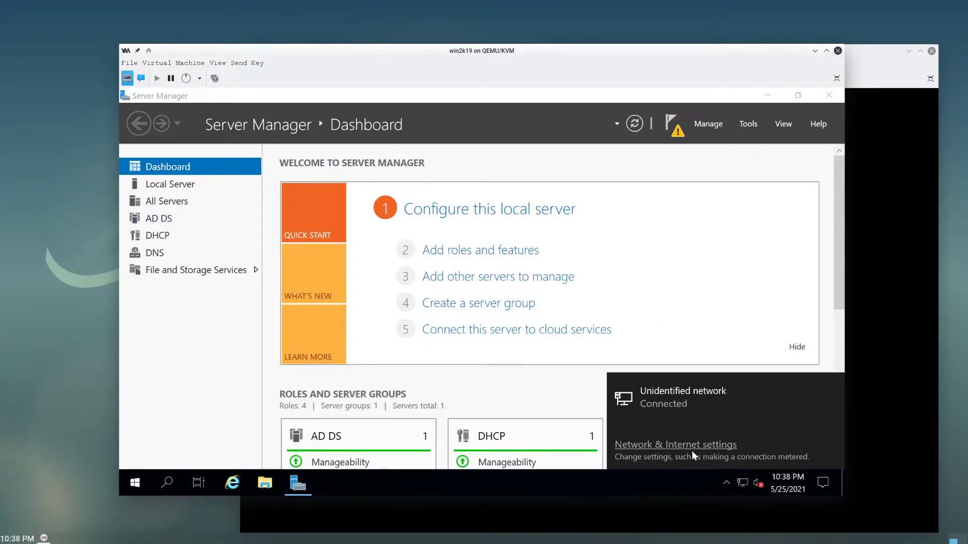
left_click(241, 393)
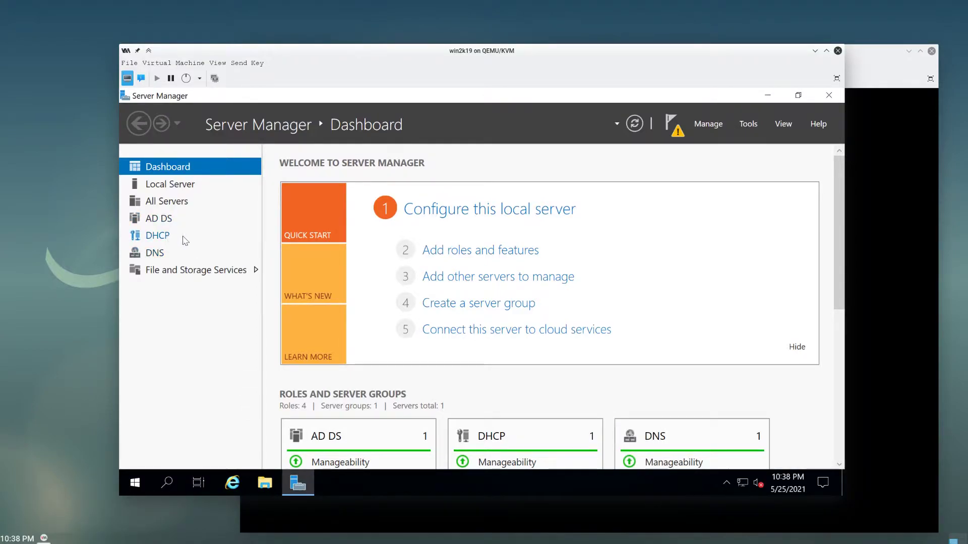
left_click(184, 239)
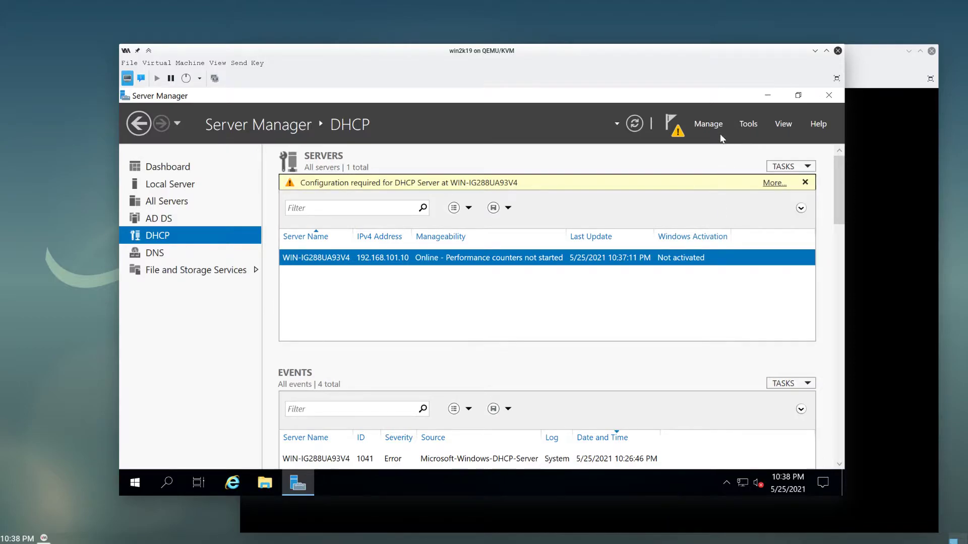
left_click(756, 121)
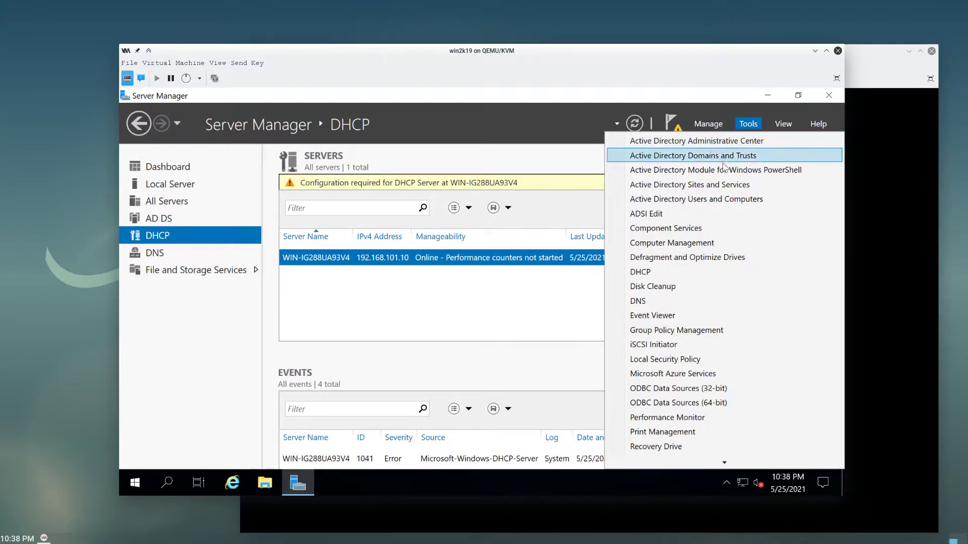
left_click(691, 271)
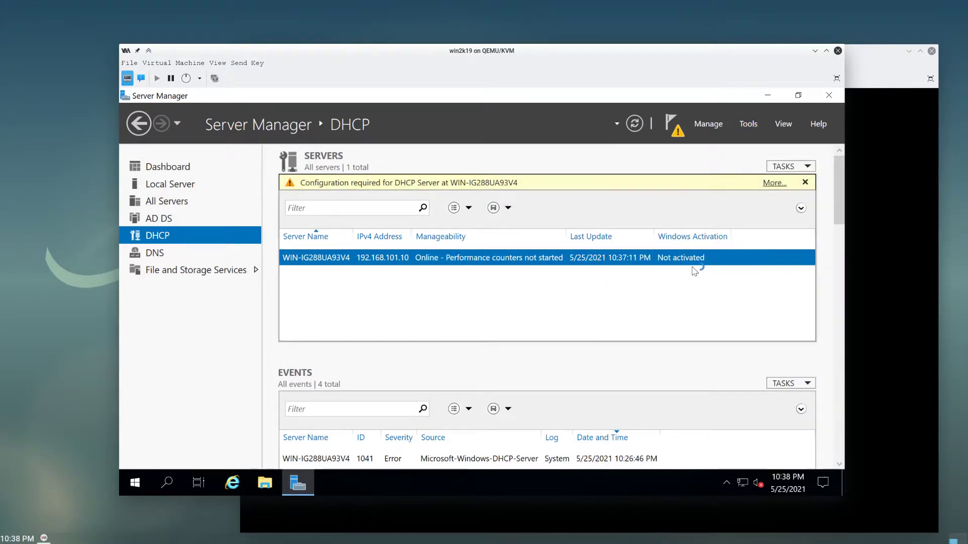
left_click(176, 207)
- Start a New Scope on IPv4 and name it example.local
left_click(189, 218)
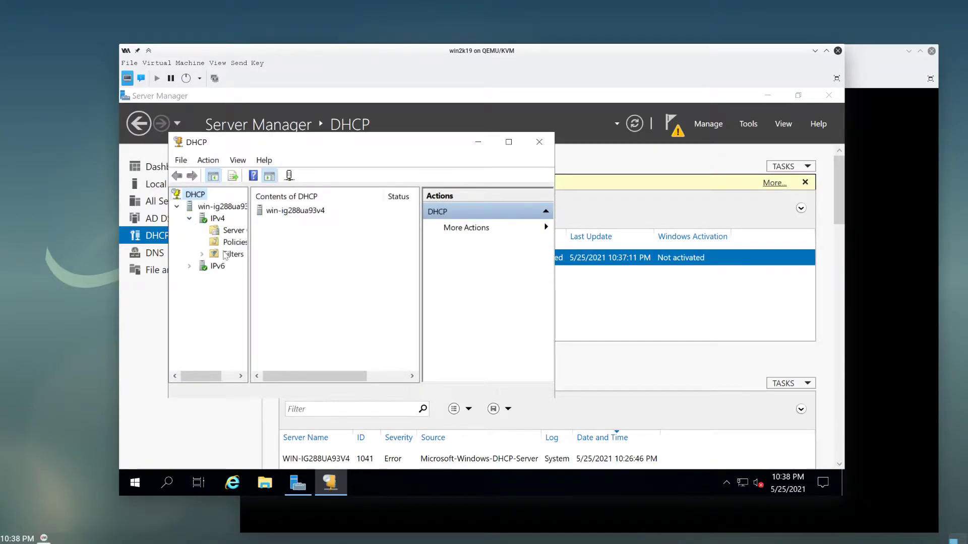
right_click(216, 220)
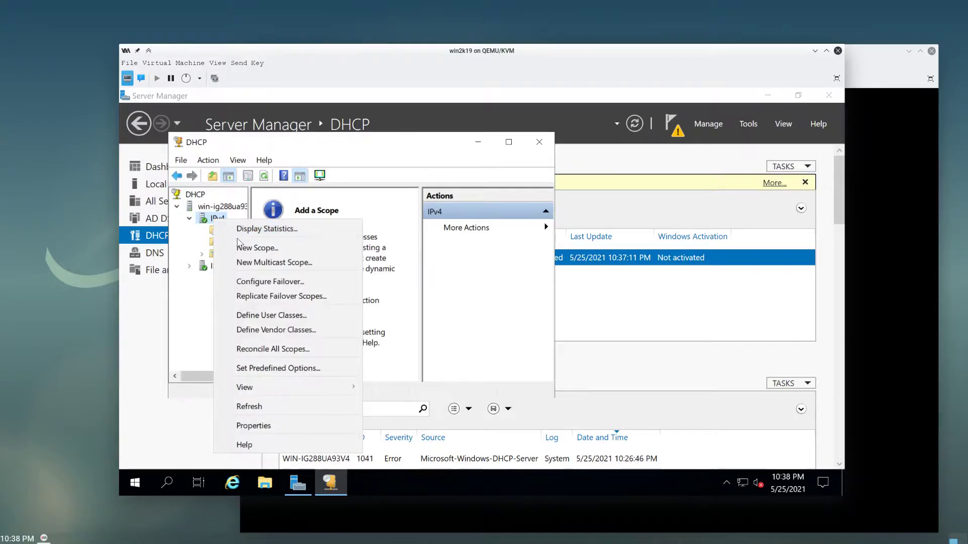
left_click(255, 248)
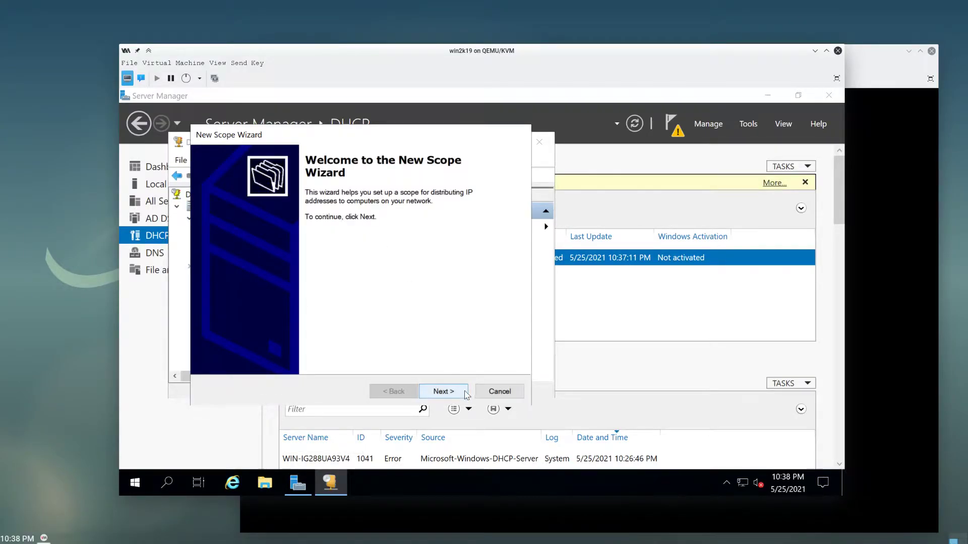
left_click(443, 391)
type("example.local")
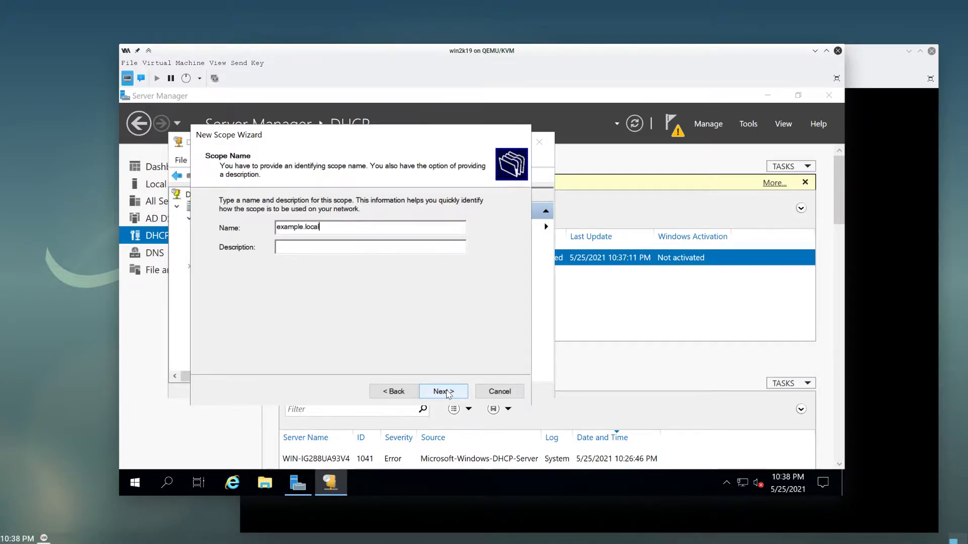
left_click(445, 392)
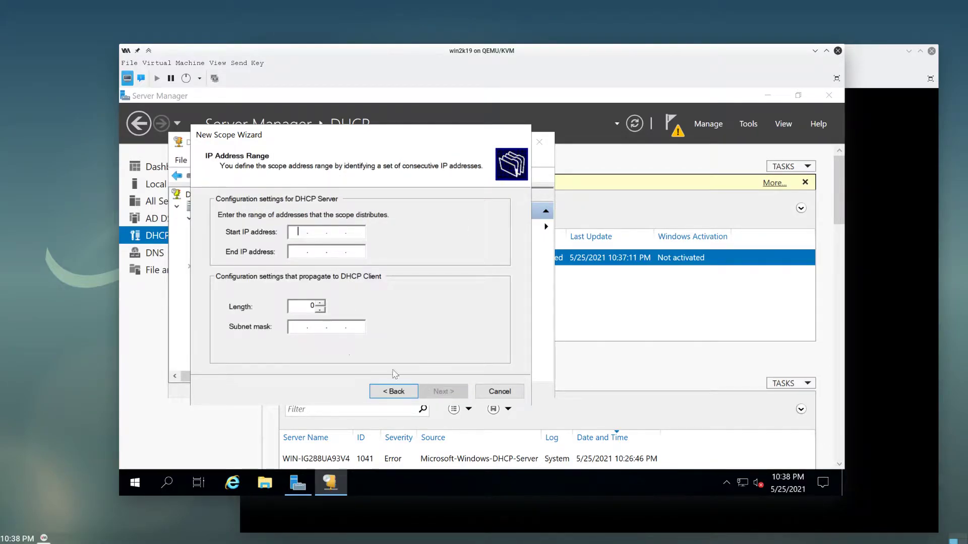
- Enter the range 192.168.101.10–192.168.101.254 with mask 255.255.255.0, fixing typos, and continue
type("192168.1.")
type("101.1")
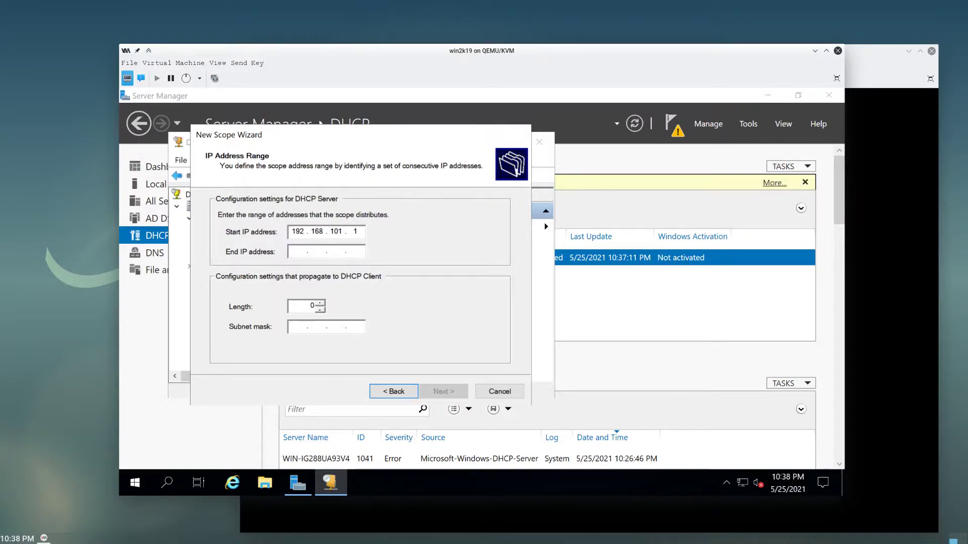
type("0")
key("Tab")
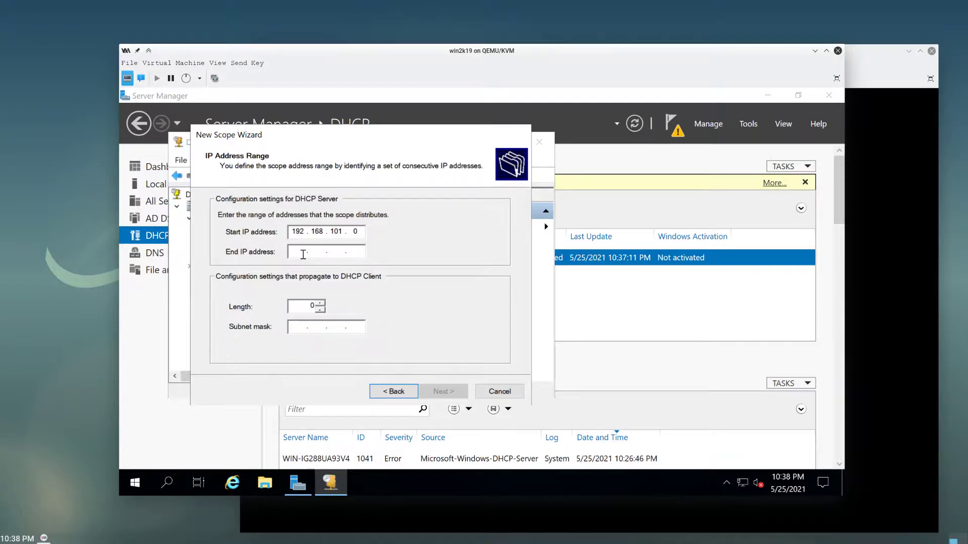
type("1921681041")
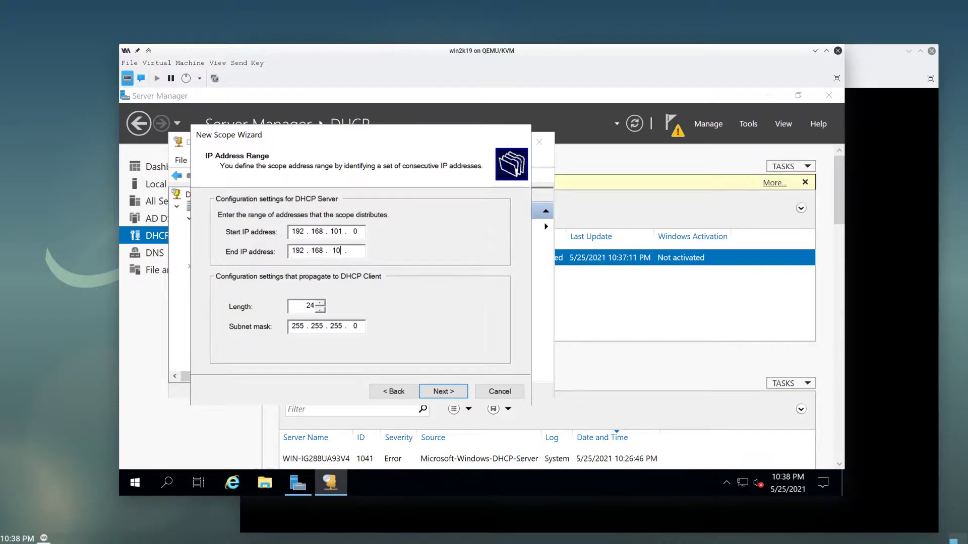
type("255")
key("shift+Tab")
left_click(358, 232)
key("BackSpace")
type("1.25")
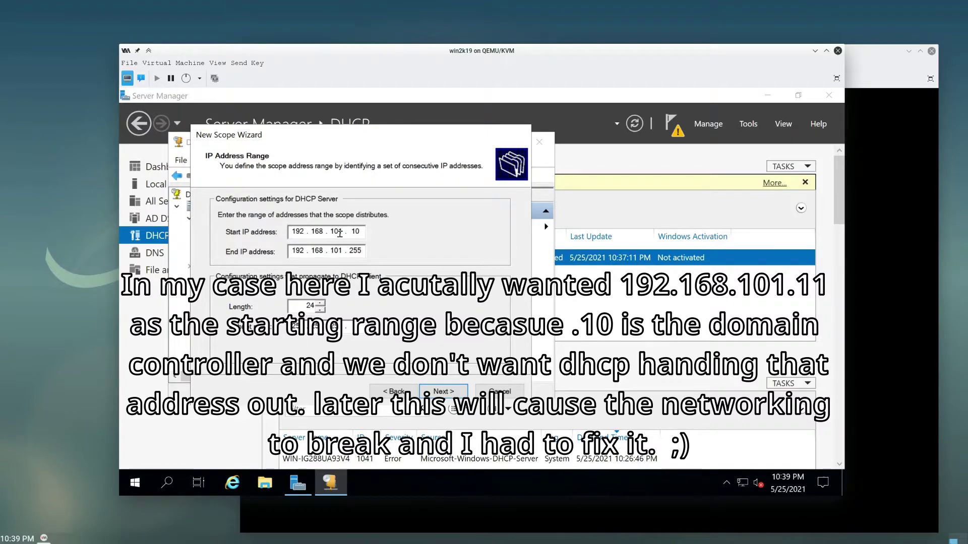
type("4")
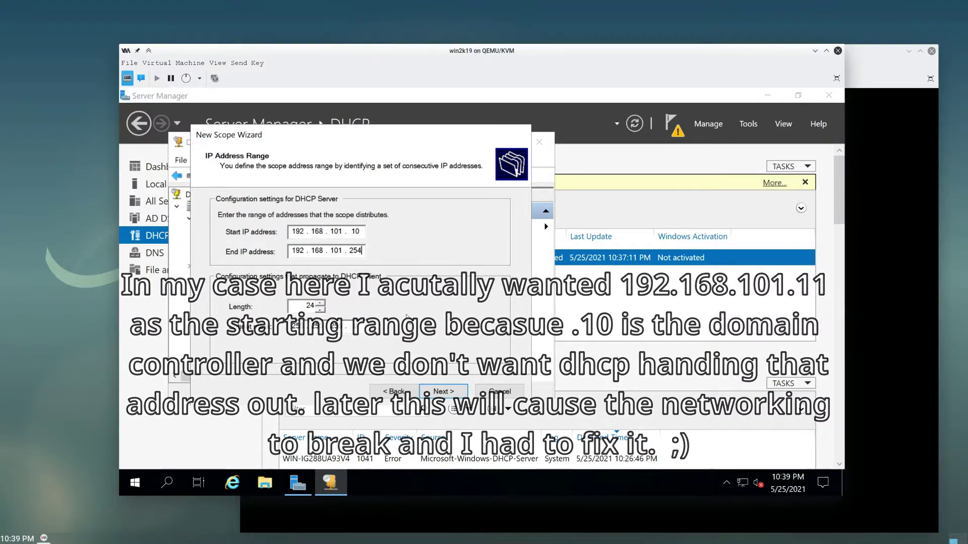
left_click(347, 328)
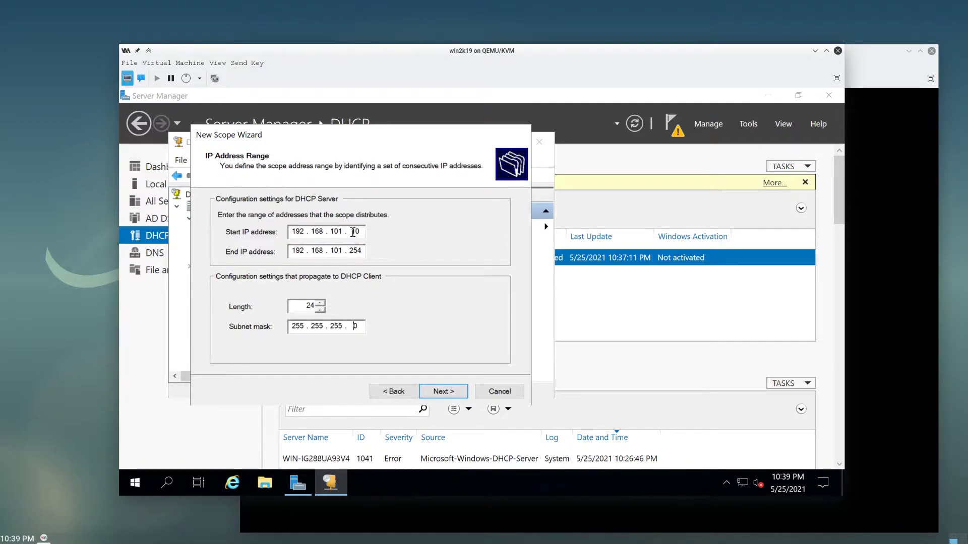
left_click_drag(343, 231, 333, 250)
left_click_drag(344, 326, 335, 327)
left_click(356, 326)
left_click(444, 392)
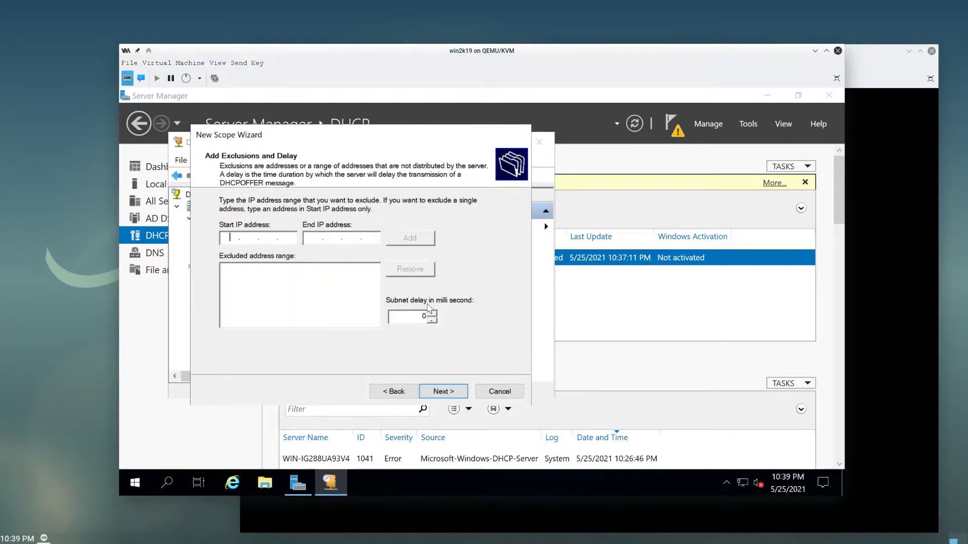
- Pass the exclusions page without adding any and keep the default lease duration
type("254")
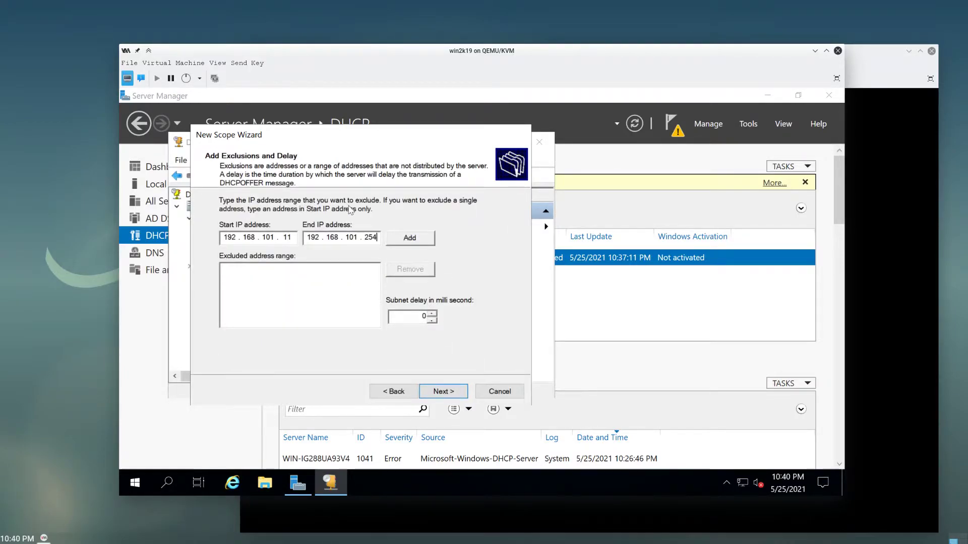
left_click(287, 239)
double_click(287, 239)
left_click(462, 397)
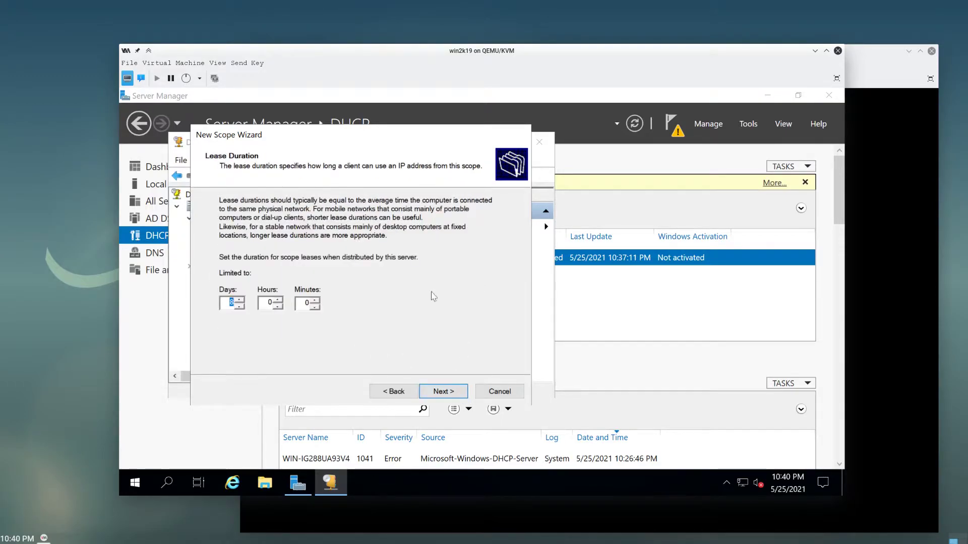
left_click(394, 391)
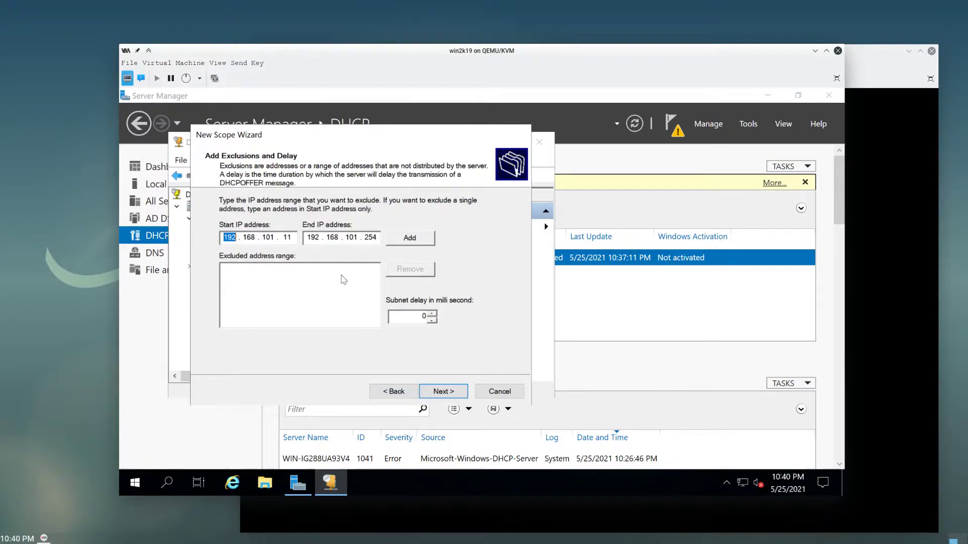
left_click(440, 390)
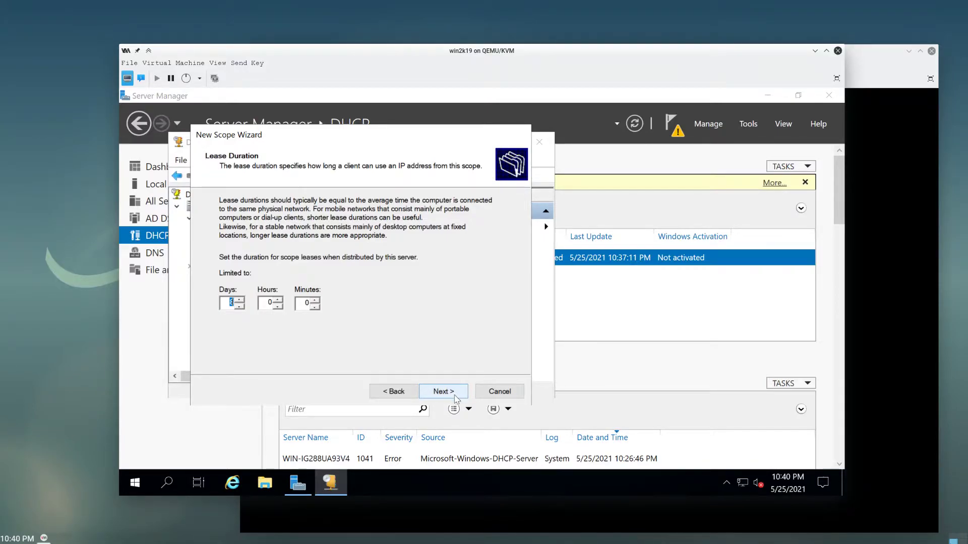
left_click(452, 392)
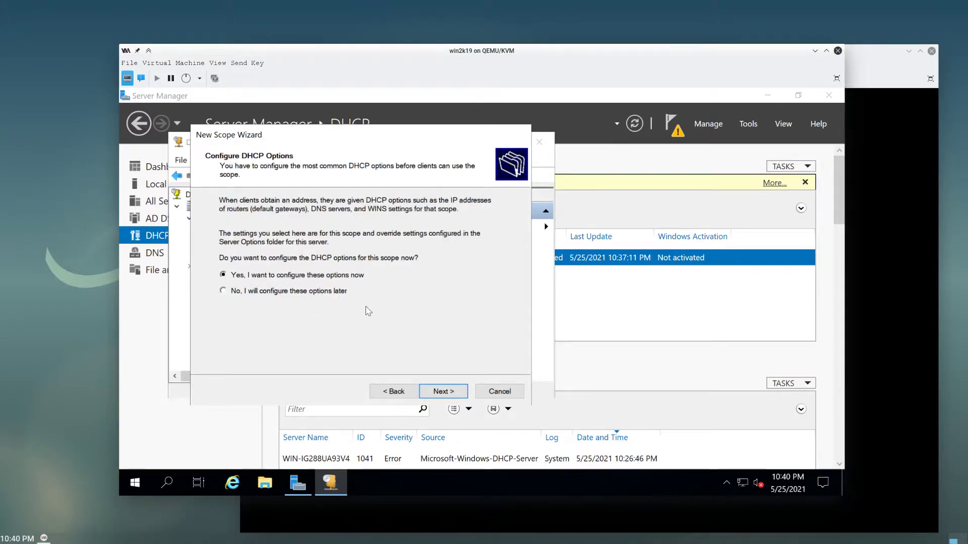
- Add 192.168.101.133 as the scope's default gateway router
left_click(447, 394)
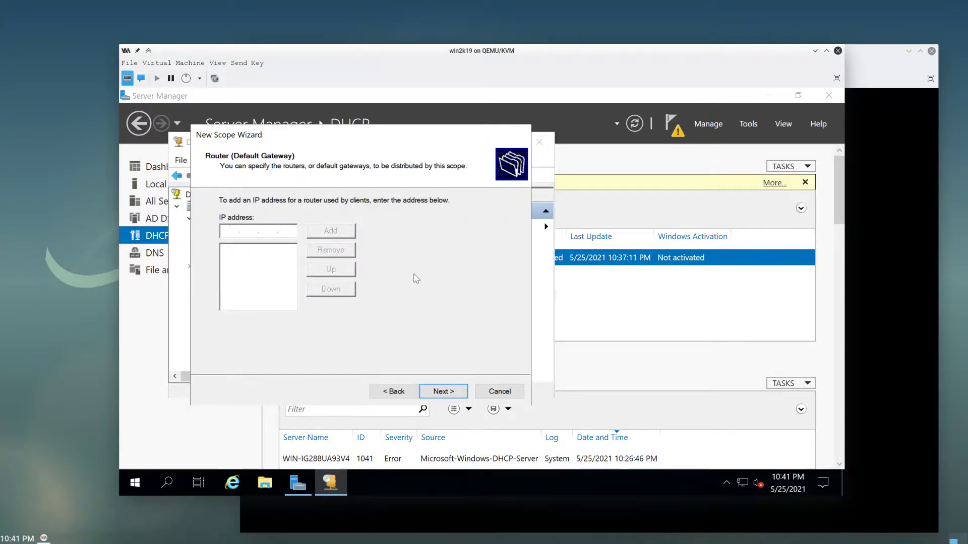
type("192 . 168 . 101 . 133")
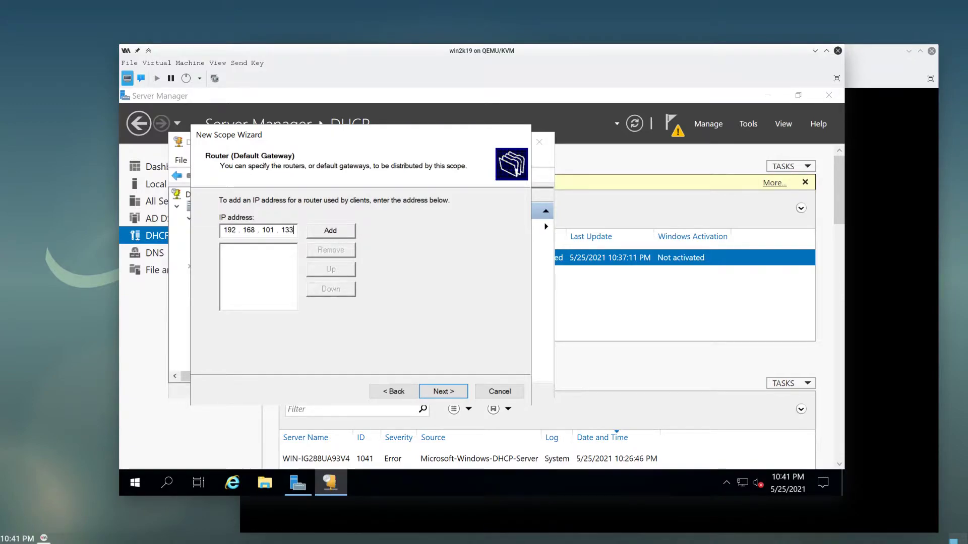
left_click(330, 230)
left_click(441, 390)
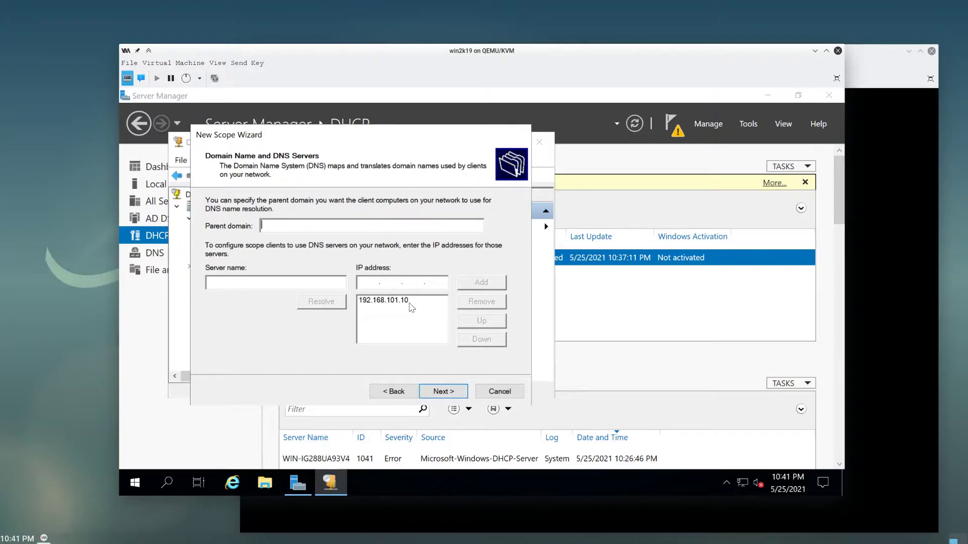
- Keep DNS server 192.168.101.10, skip WINS, activate the scope and finish the wizard
left_click(381, 301)
left_click(437, 391)
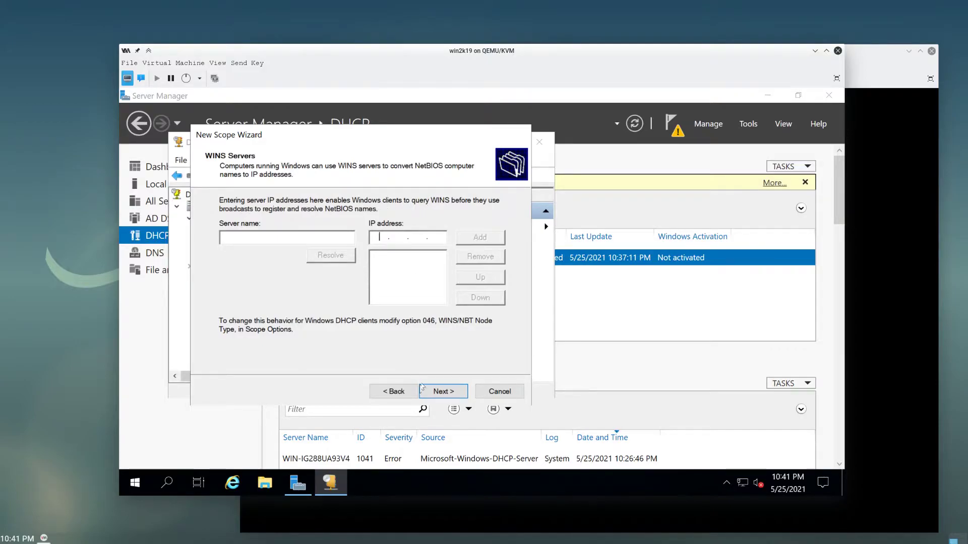
left_click(440, 392)
left_click(442, 395)
left_click(445, 397)
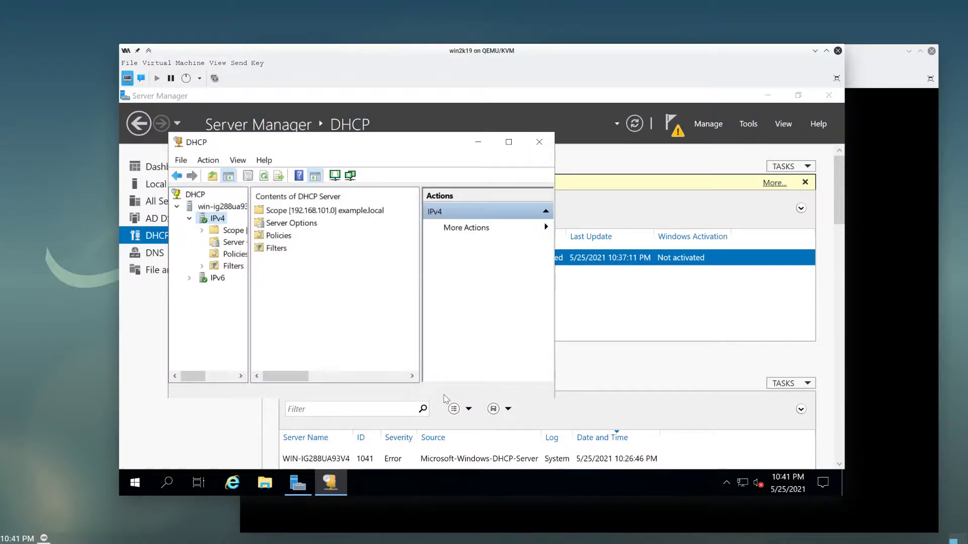
- Browse the new scope and IPv4 nodes and refresh the IPv4 tree
left_click(202, 230)
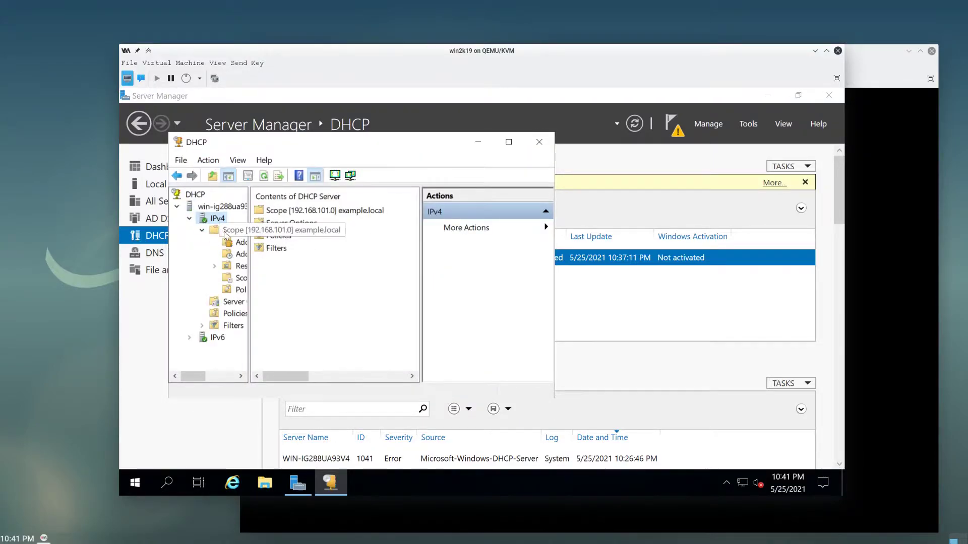
right_click(226, 231)
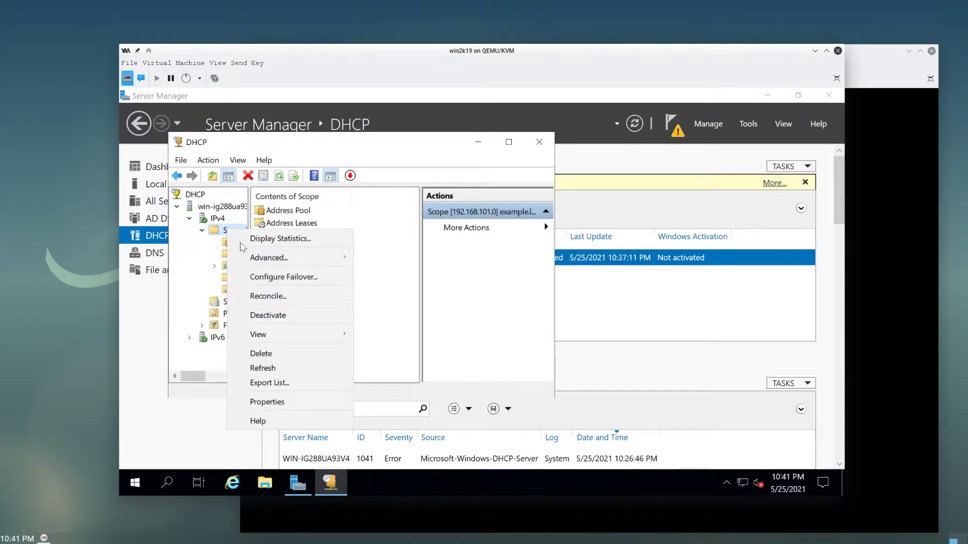
right_click(226, 220)
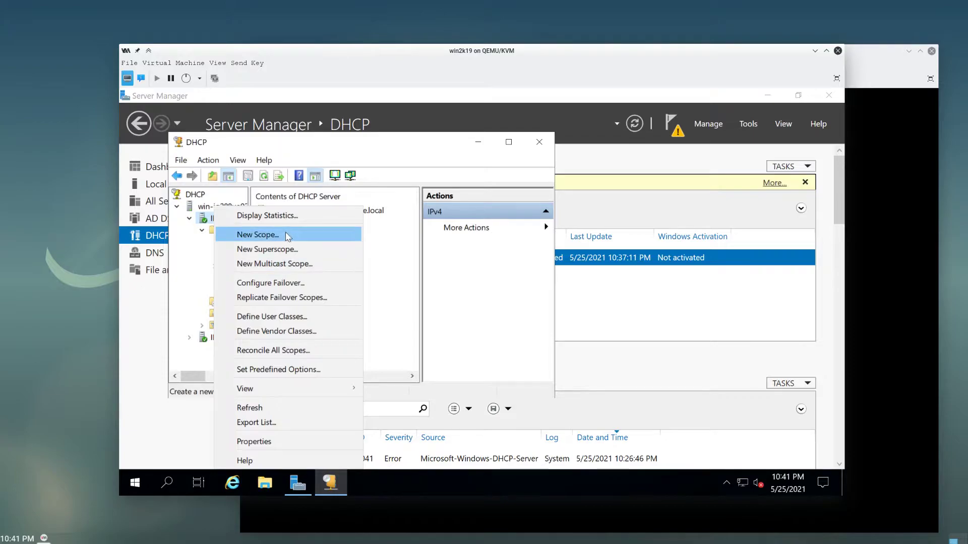
left_click(401, 308)
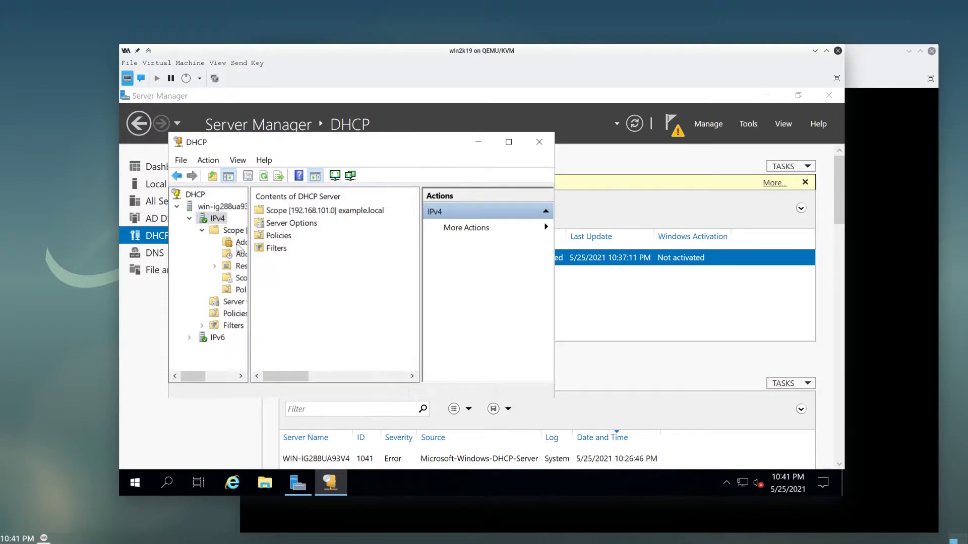
right_click(218, 218)
left_click(281, 404)
left_click(231, 231)
left_click(217, 218)
left_click(229, 231)
left_click(216, 217)
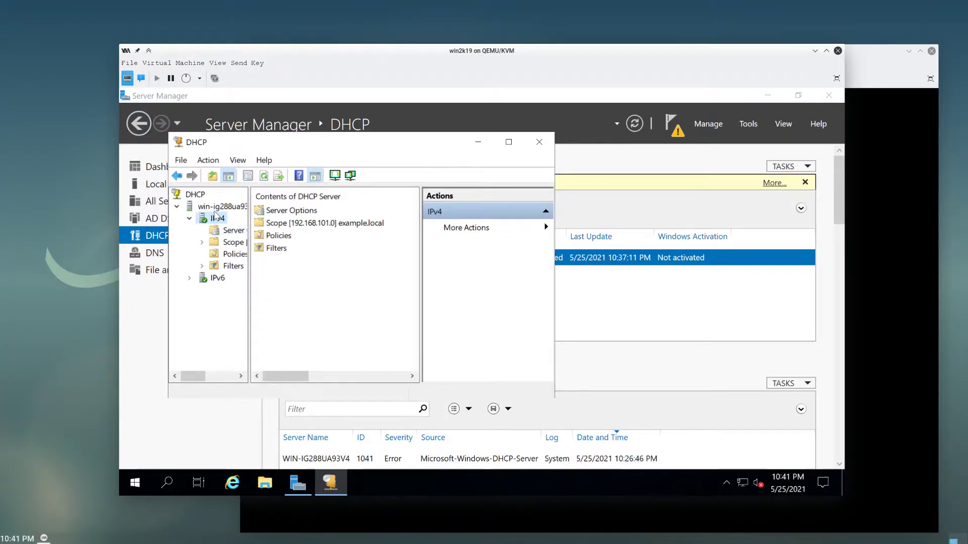
- Return to the DHCP console and view IPv4 Properties on the DNS tab
mouse_move(742, 483)
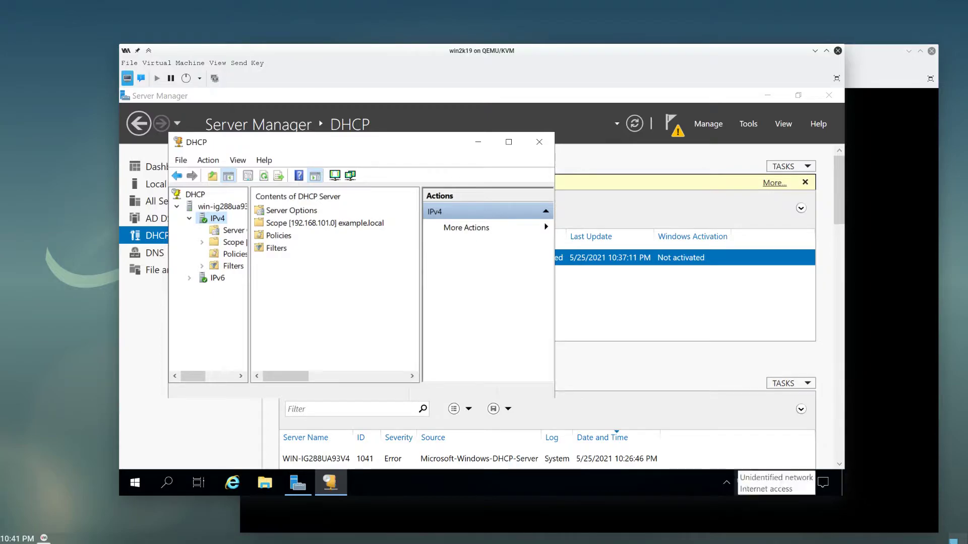
key("alt+Tab")
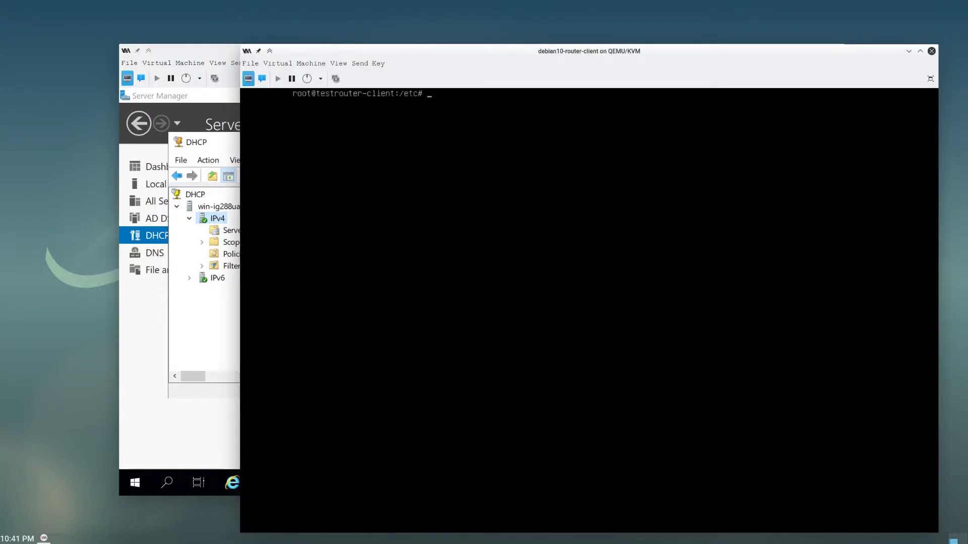
left_click(192, 367)
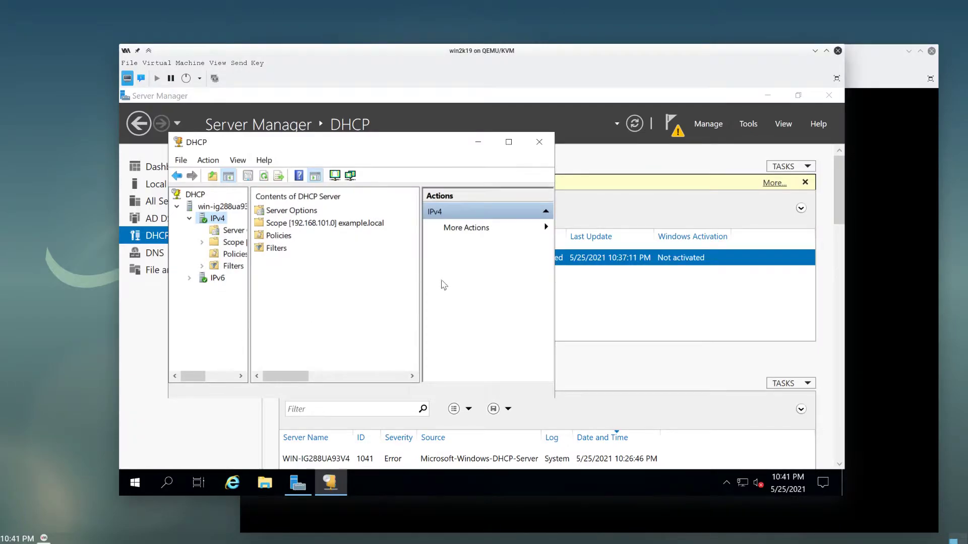
left_click(748, 124)
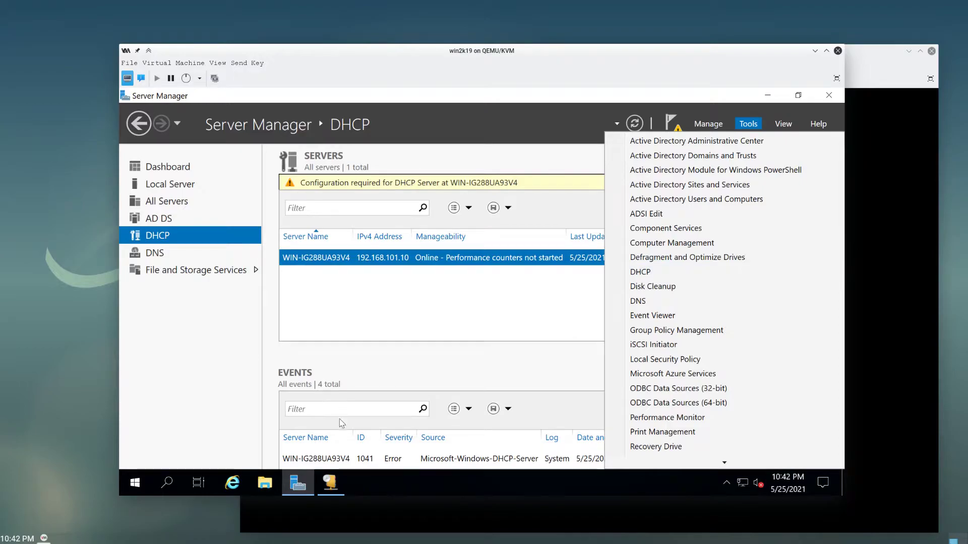
left_click(326, 484)
left_click(283, 248)
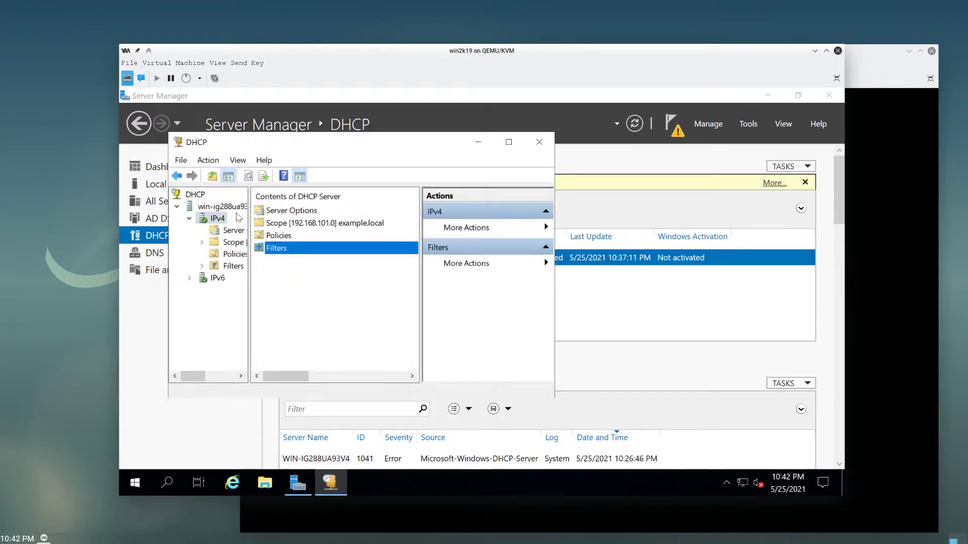
right_click(223, 221)
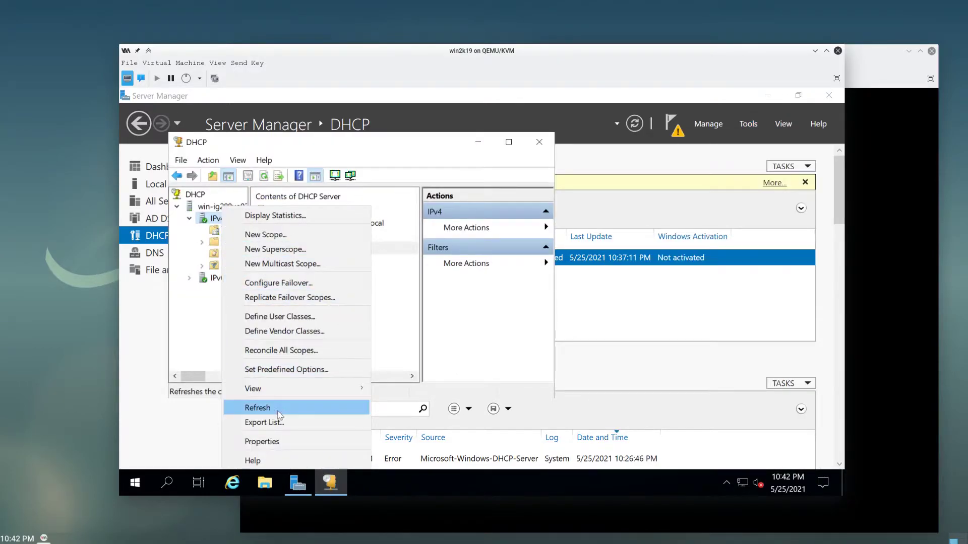
left_click(281, 441)
left_click(280, 147)
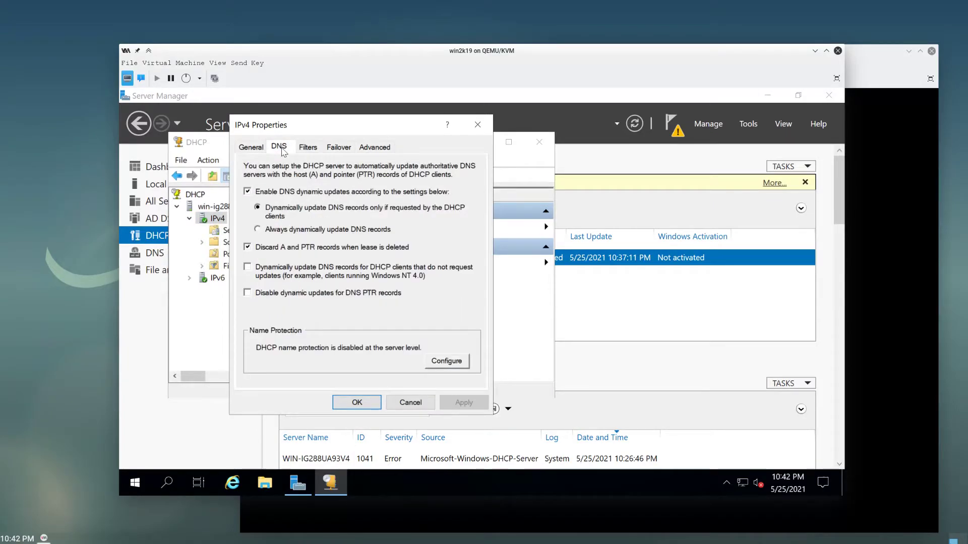
- Enable DNS record updates for DHCP clients that don't request them, then apply and confirm
left_click(247, 267)
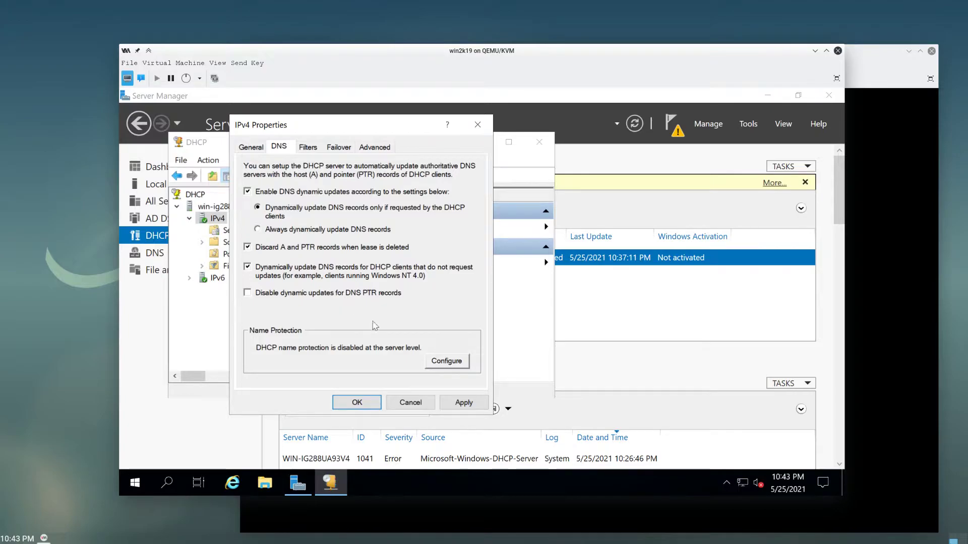
left_click(464, 403)
left_click(373, 402)
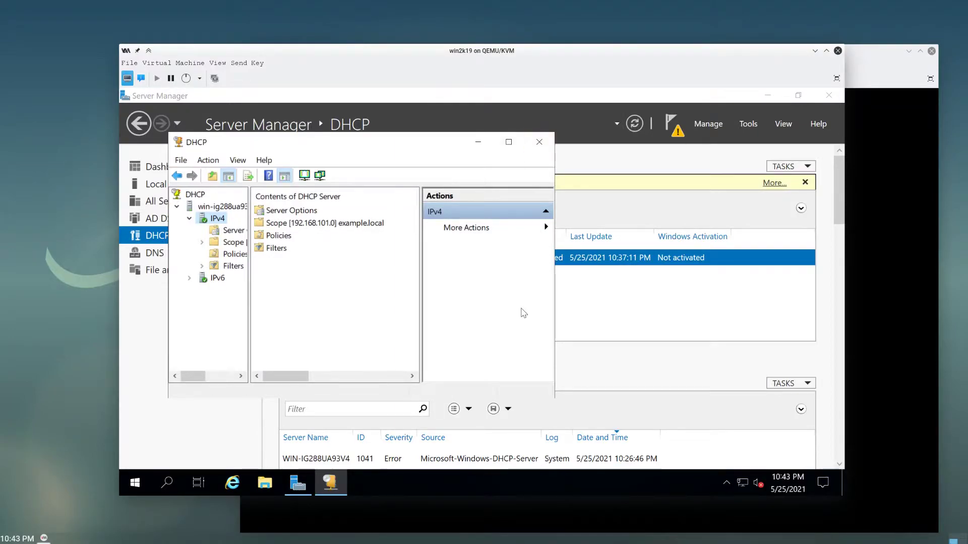
- Launch DNS Manager and browse the Forward and Reverse Lookup Zones
left_click(750, 123)
left_click(655, 302)
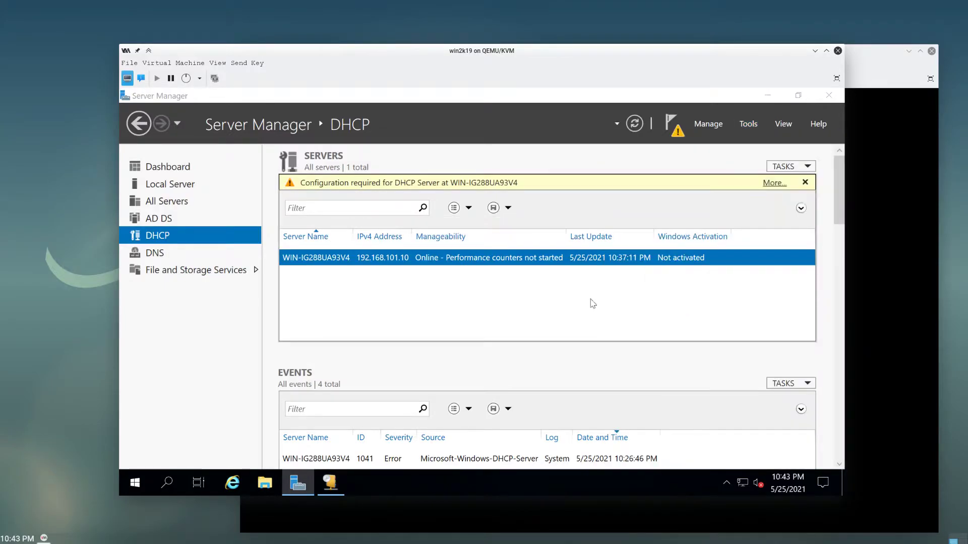
left_click(221, 190)
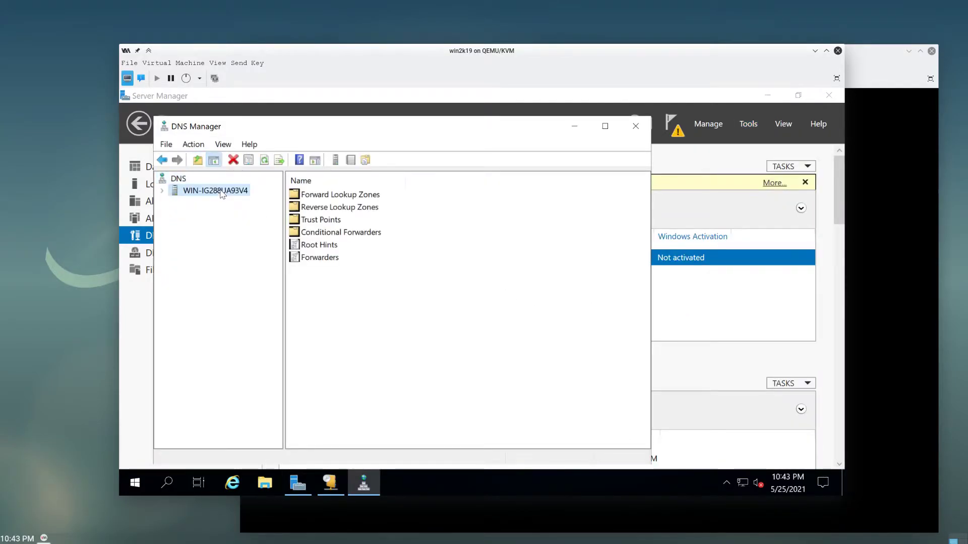
double_click(345, 195)
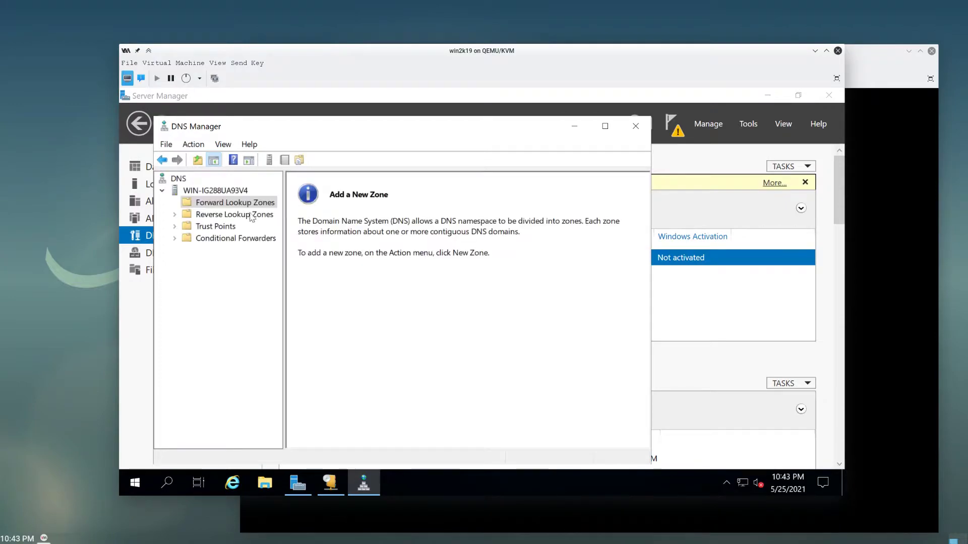
left_click(247, 215)
left_click(246, 204)
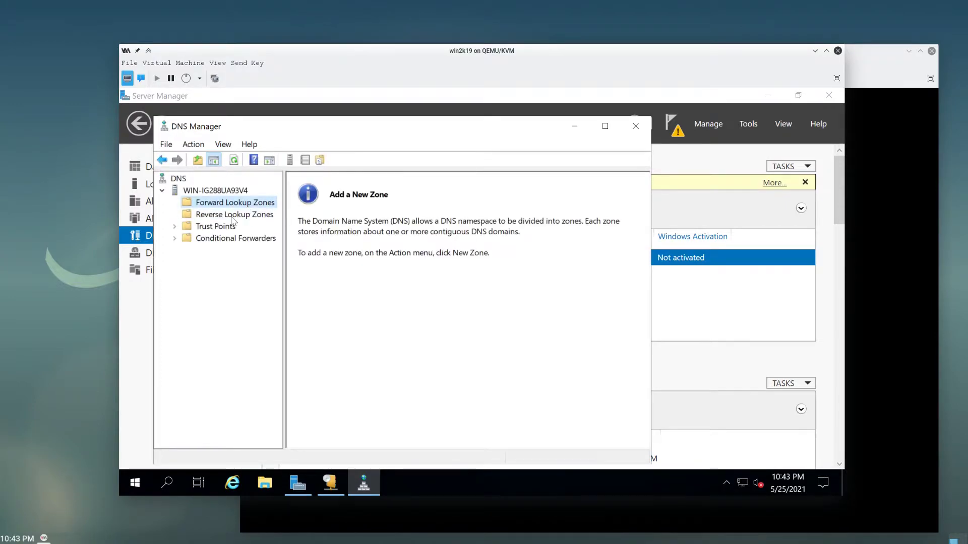
left_click(432, 270)
left_click(257, 217)
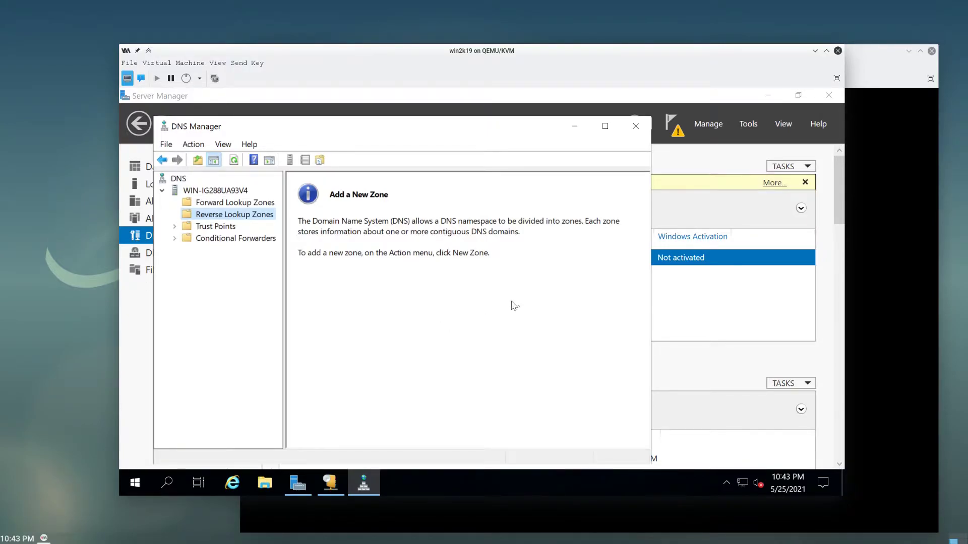
- Show Server Manager's pending post-deployment configuration notifications
left_click(749, 126)
left_click(749, 126)
left_click(675, 123)
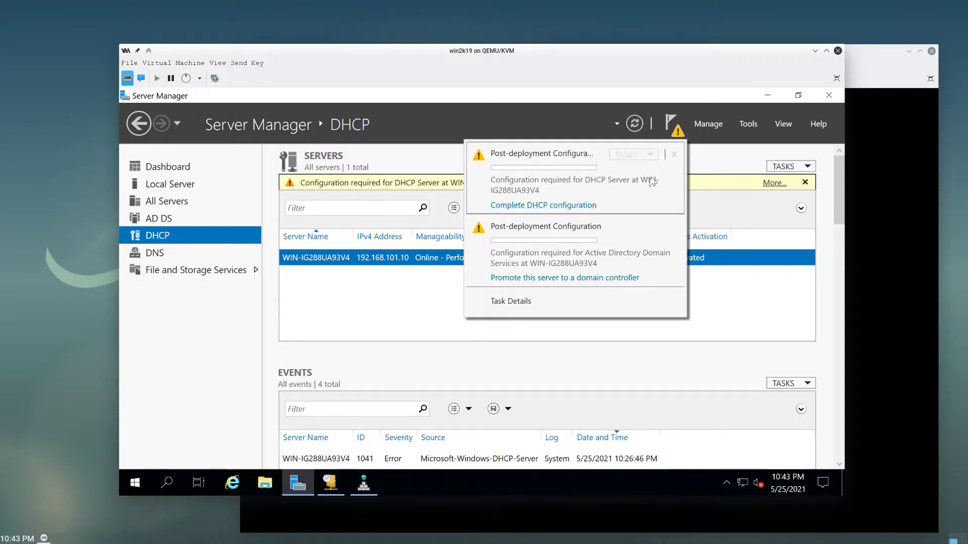
- Promote the server by adding a new forest with root domain example.local and continue
left_click(584, 278)
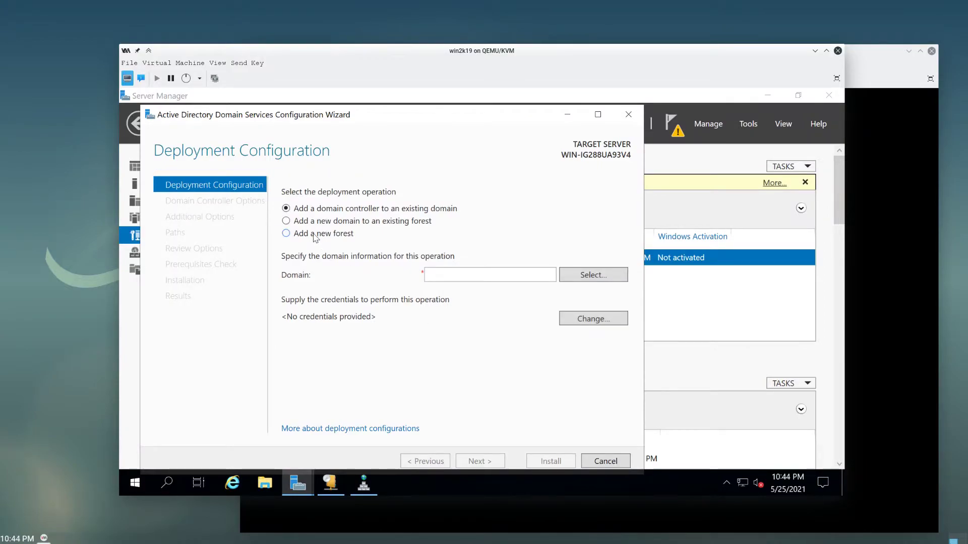
left_click(315, 236)
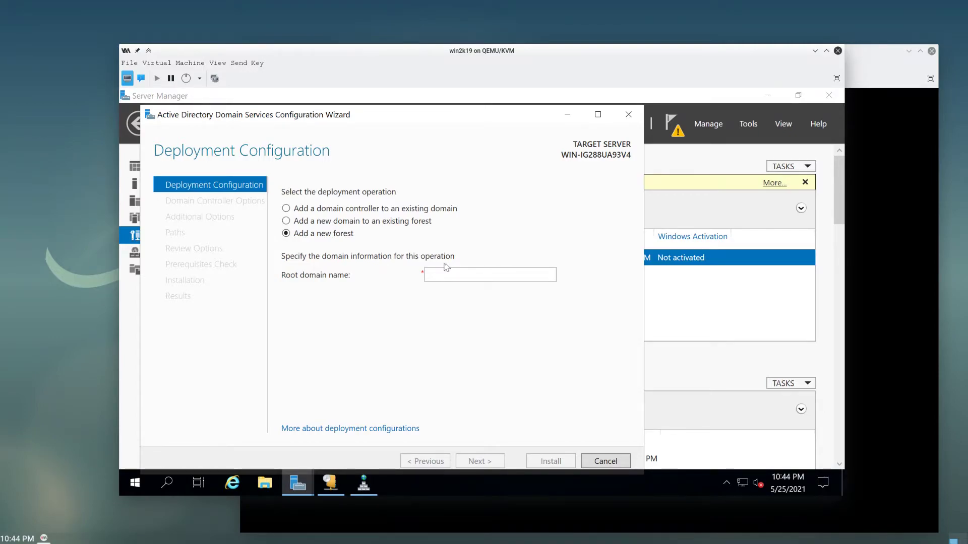
left_click(477, 274)
type("exampl")
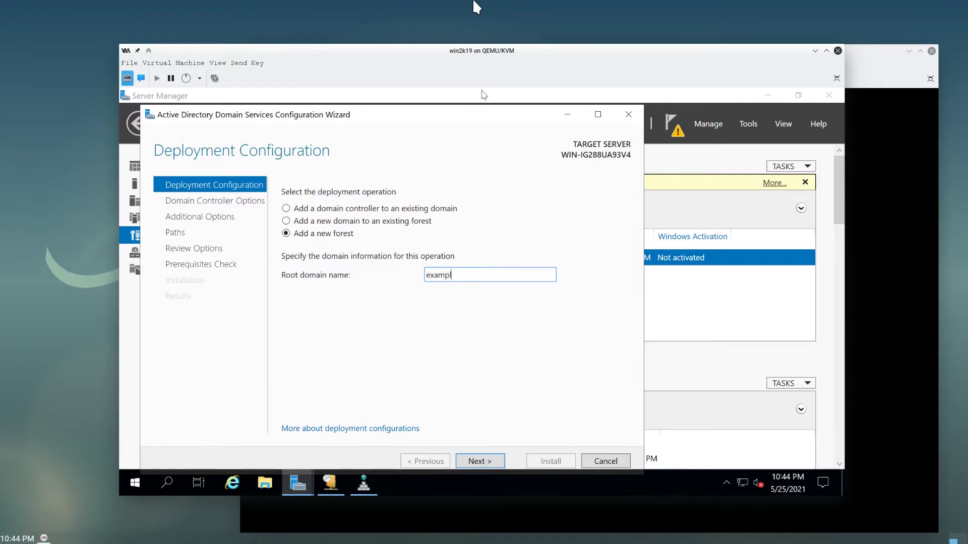
type("e.local")
left_click(493, 461)
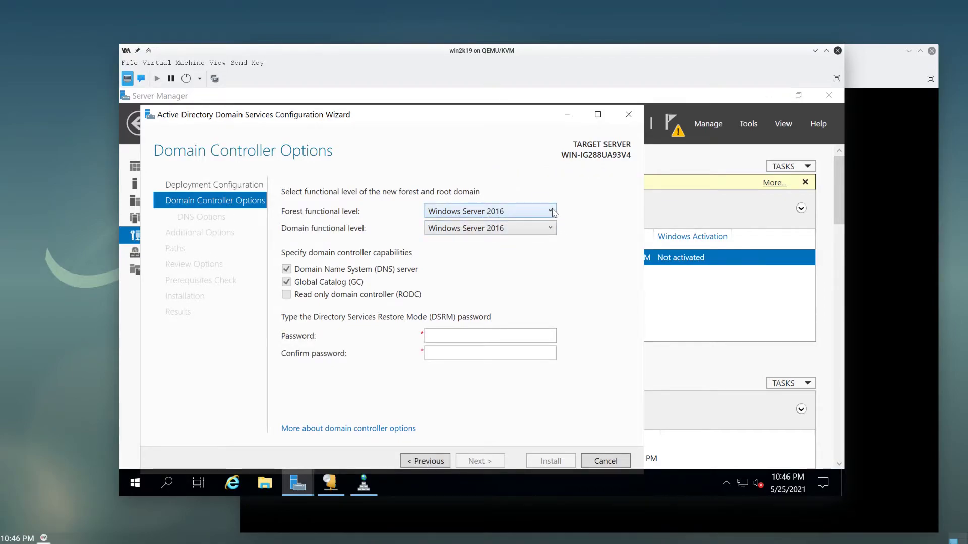
- Keep the forest and domain functional levels at Windows Server 2016
left_click(553, 212)
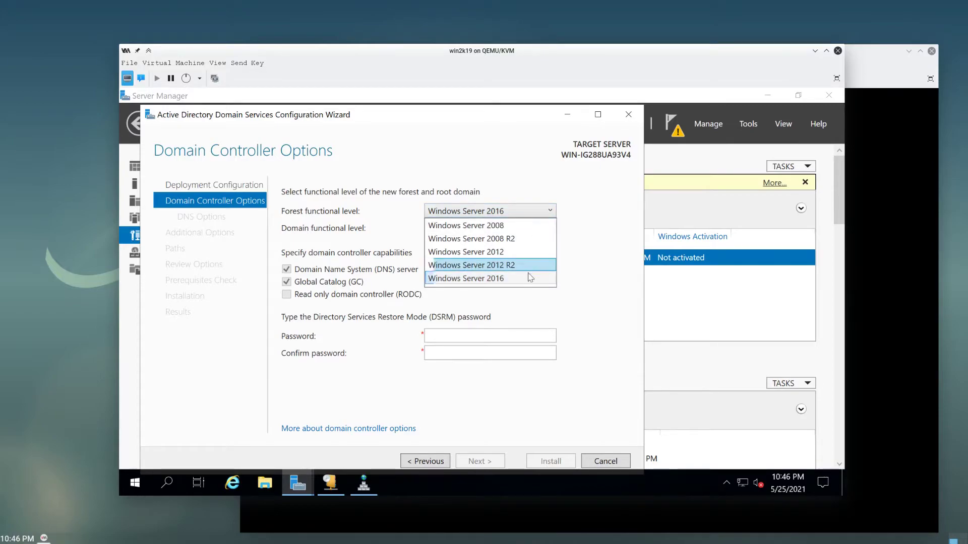
left_click(587, 254)
left_click(538, 230)
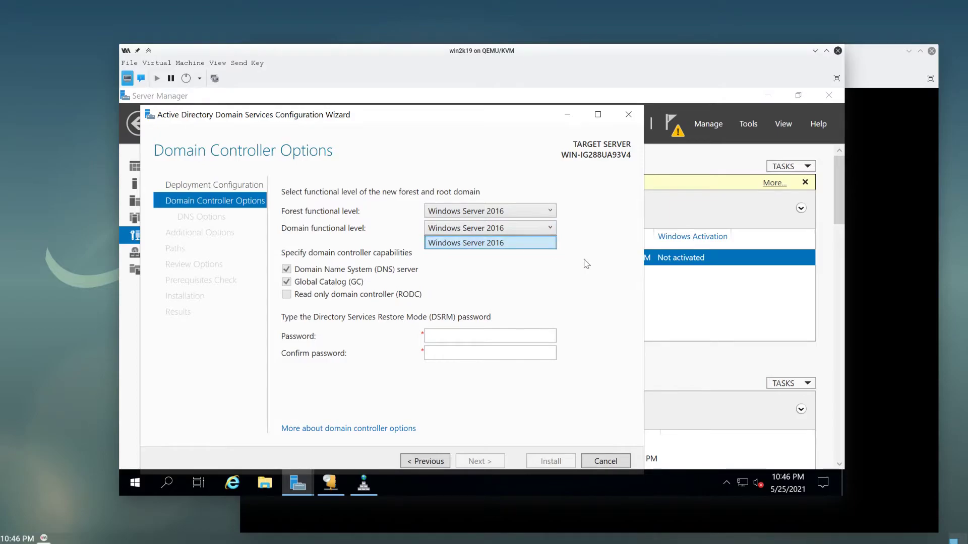
left_click(524, 243)
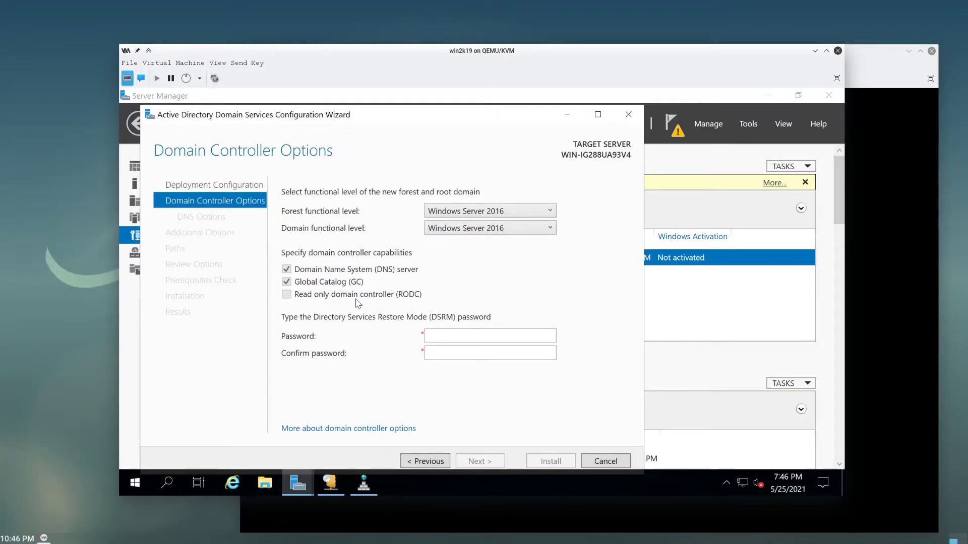
- Enter the Directory Services Restore Mode password and move on to its confirmation field
left_click(428, 335)
type("*****")
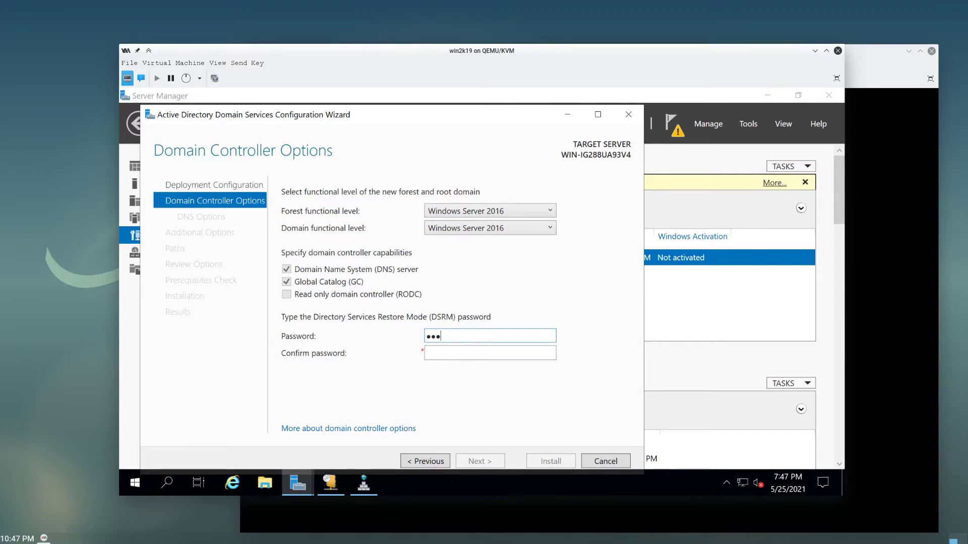
key("BackSpace")
key("BackSpace")
key("BackSpace")
key("BackSpace")
key("BackSpace")
type("*************")
key("Tab")
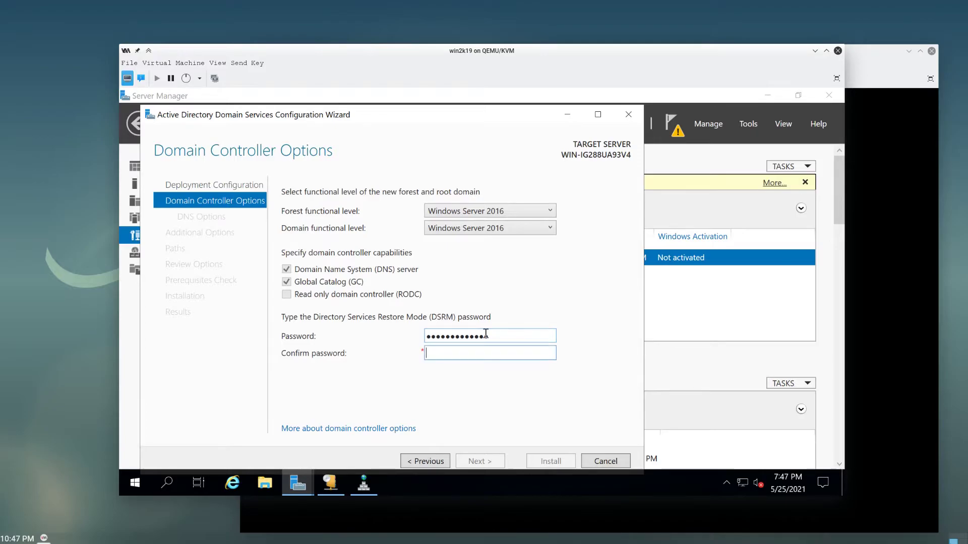
type("*************")
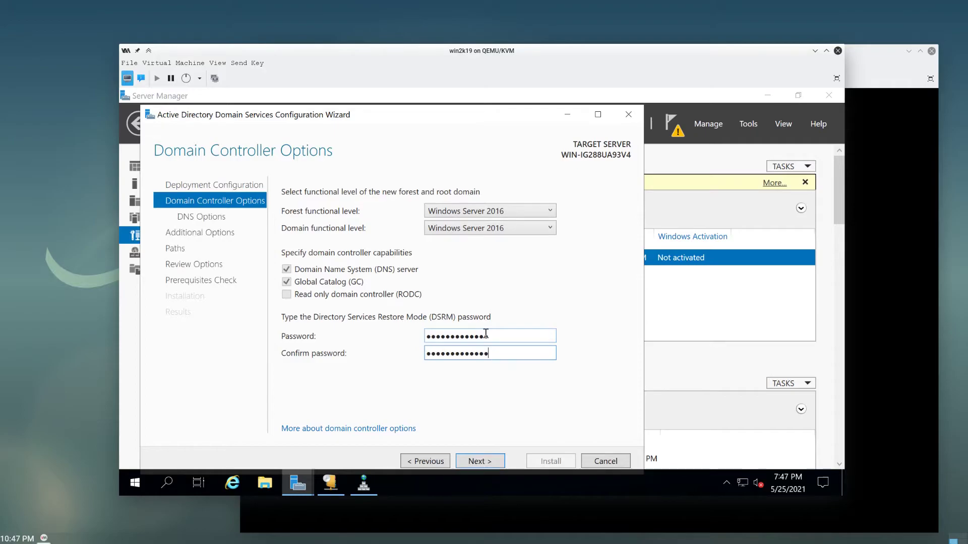
- Accept the DNS options, NetBIOS name EXAMPLE and default NTDS/SYSVOL paths, then run the prerequisites check
left_click(485, 467)
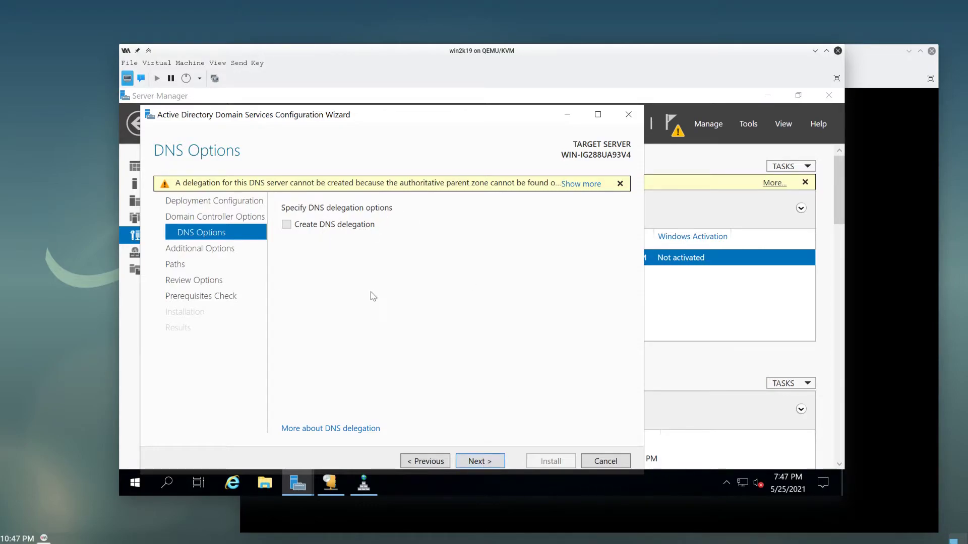
left_click(487, 462)
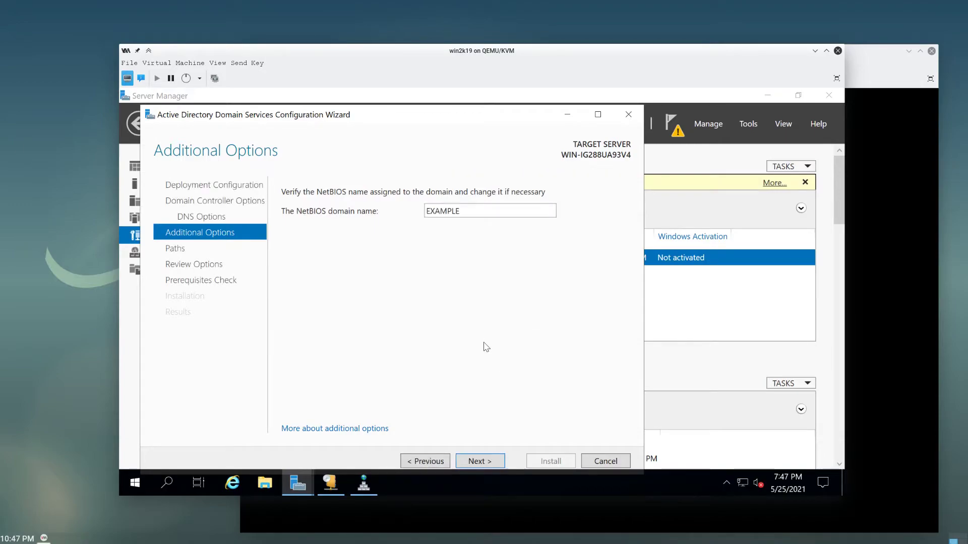
left_click(497, 460)
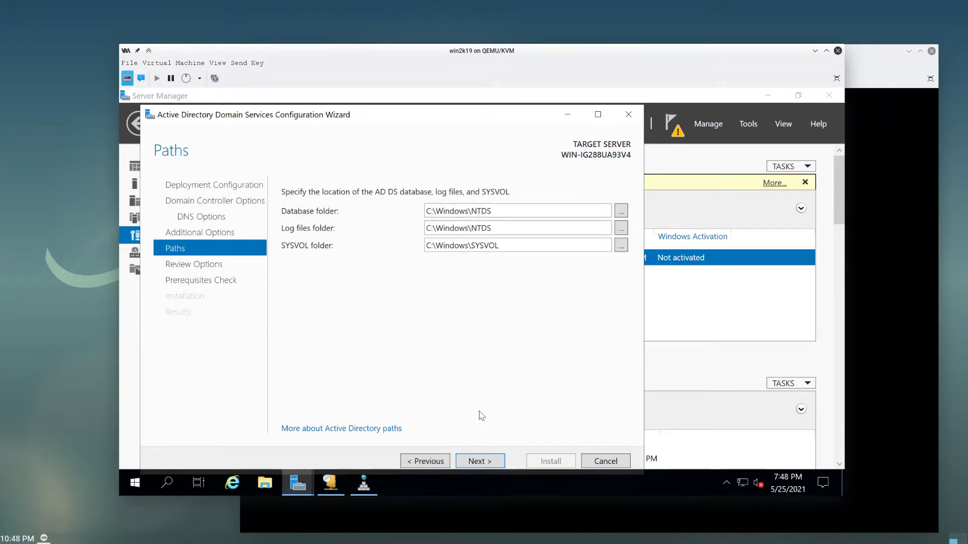
left_click(483, 463)
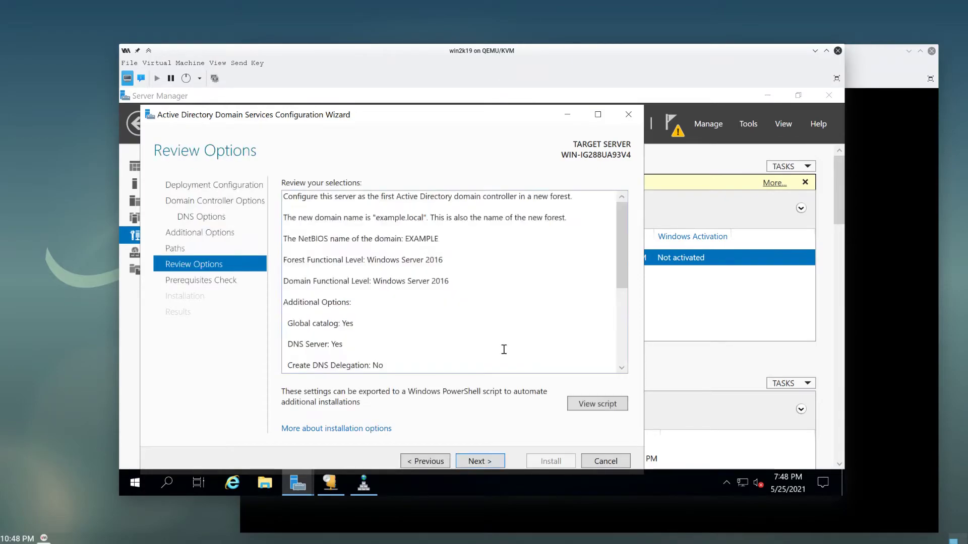
left_click(483, 463)
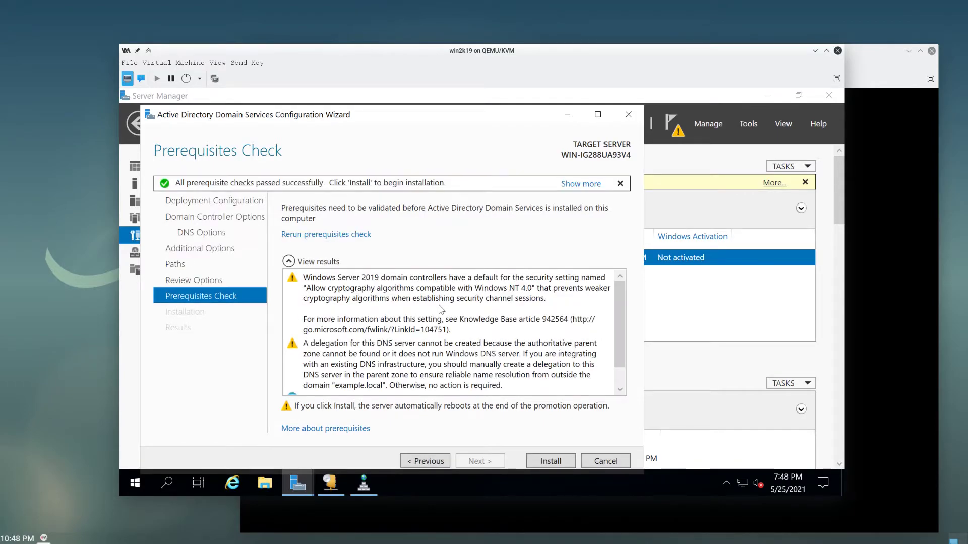
- Review the DNS delegation and cryptography warnings, then install to promote the server to a domain controller
scroll(443, 321, "down", 1)
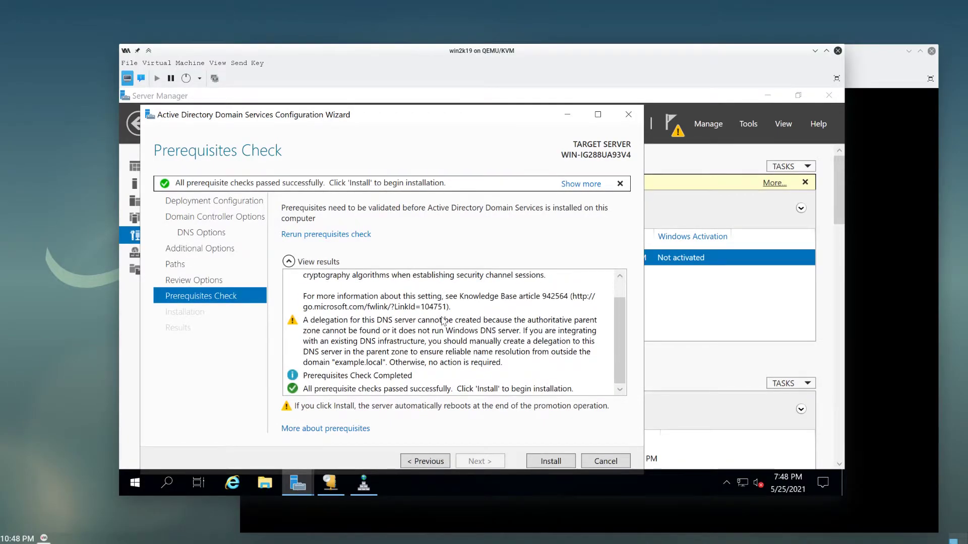
scroll(389, 376, "up", 1)
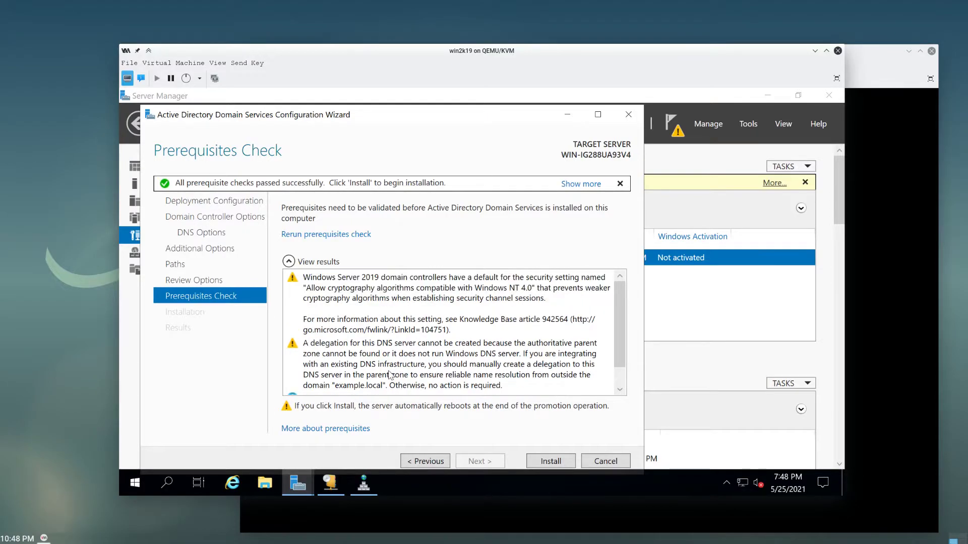
left_click(342, 356)
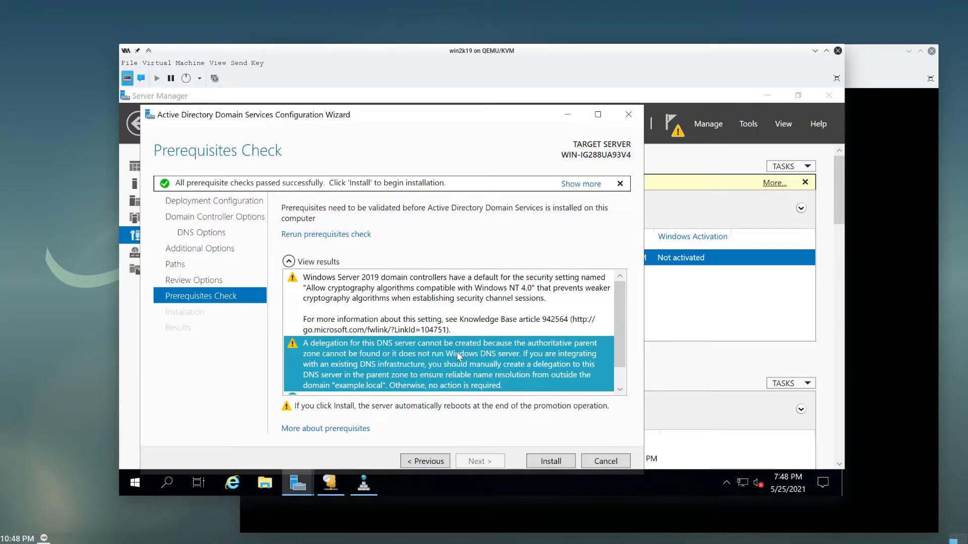
left_click(462, 302)
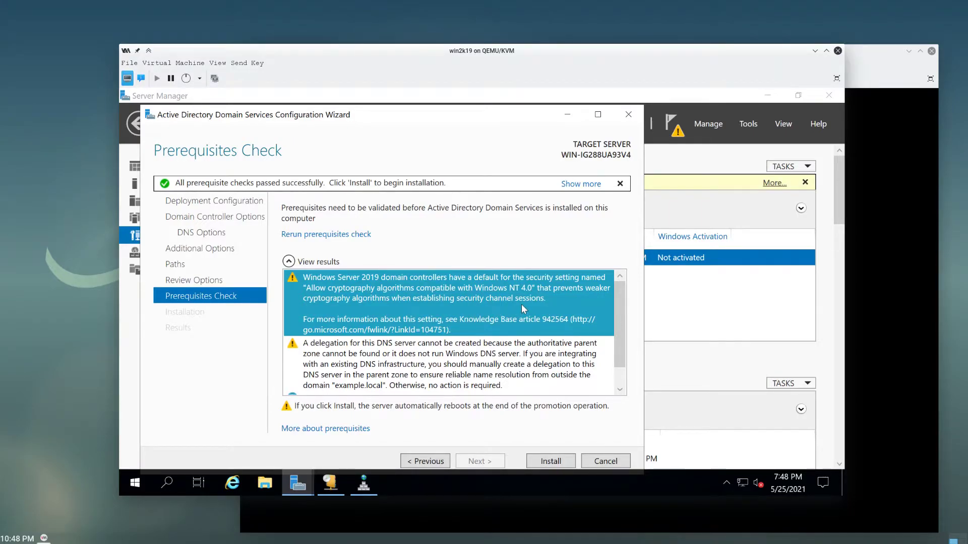
scroll(522, 304, "down", 1)
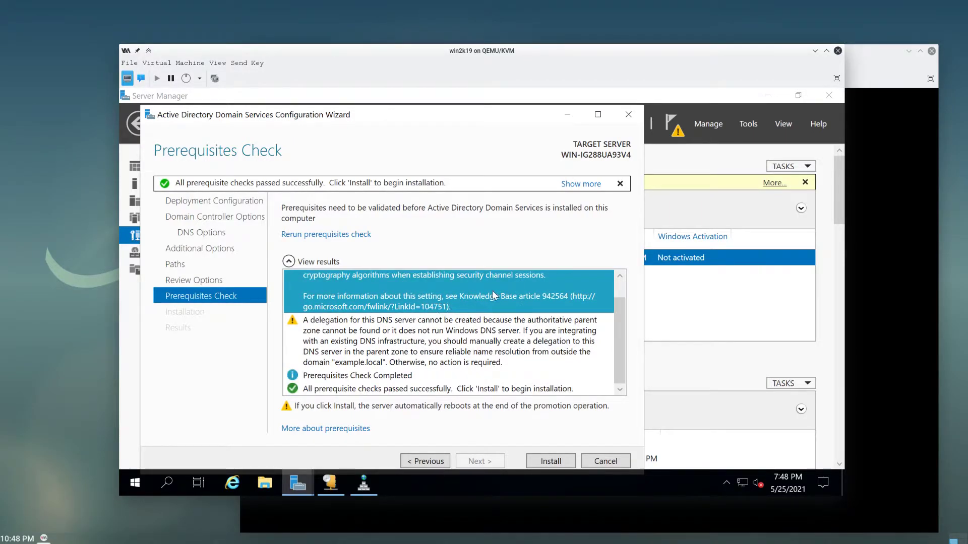
left_click(331, 389)
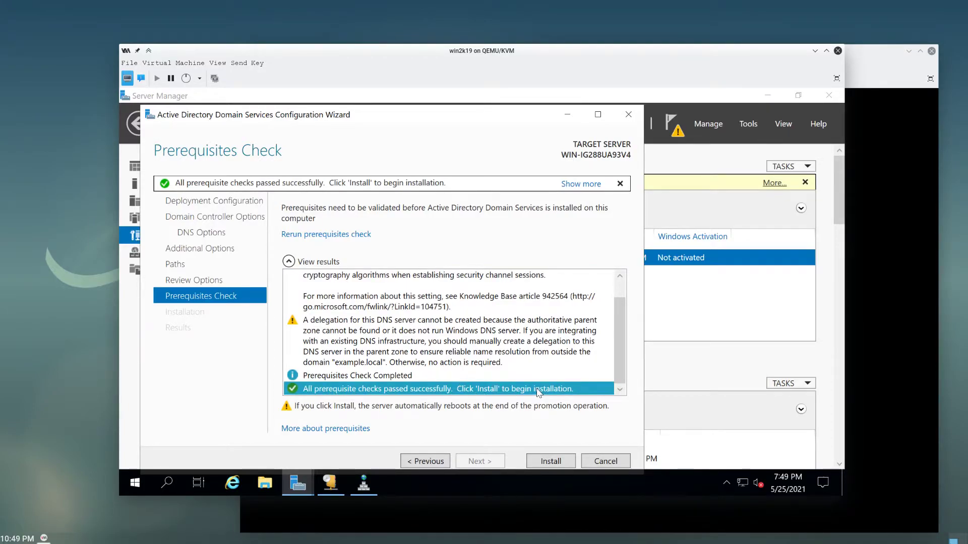
left_click(543, 462)
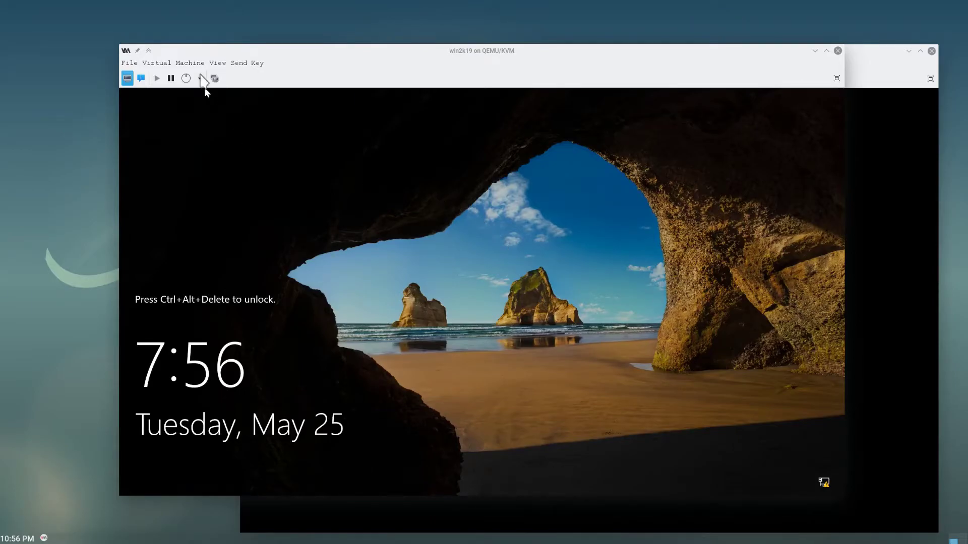
- Unlock the VM with Ctrl+Alt+Delete, sign in, and check the network status
left_click(243, 64)
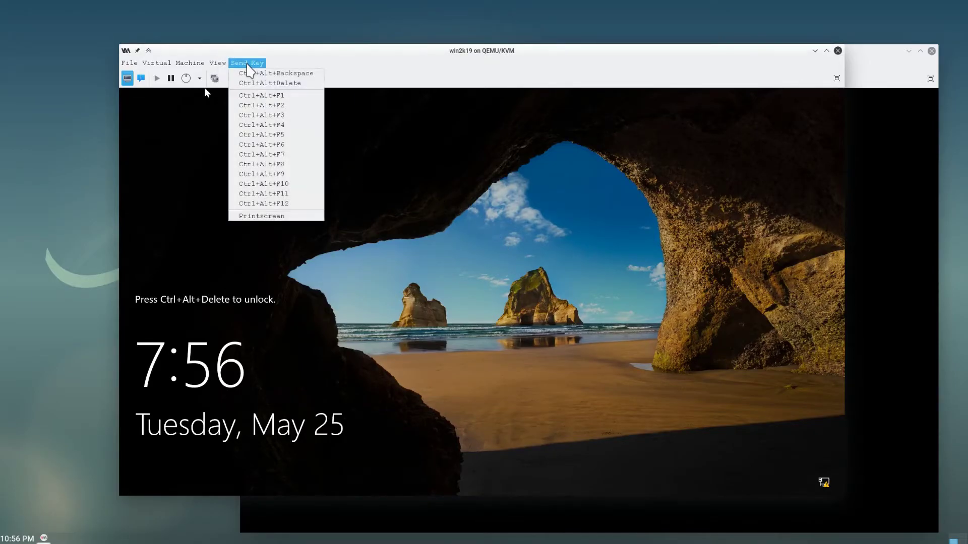
left_click(269, 83)
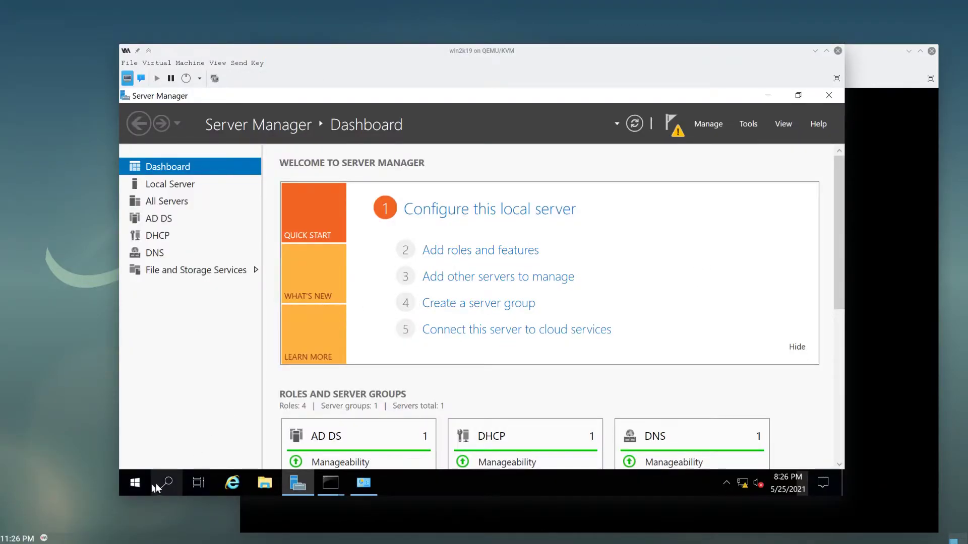
left_click(133, 484)
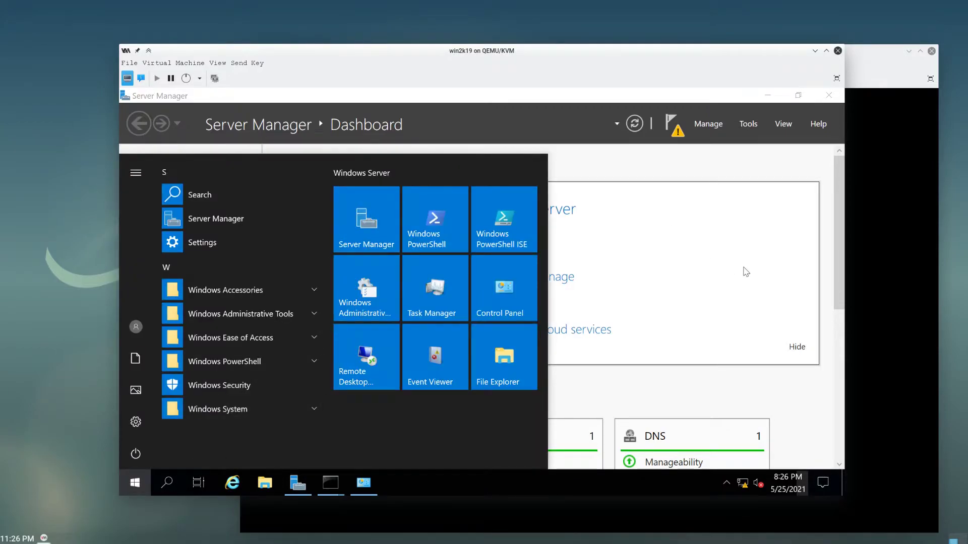
left_click(745, 272)
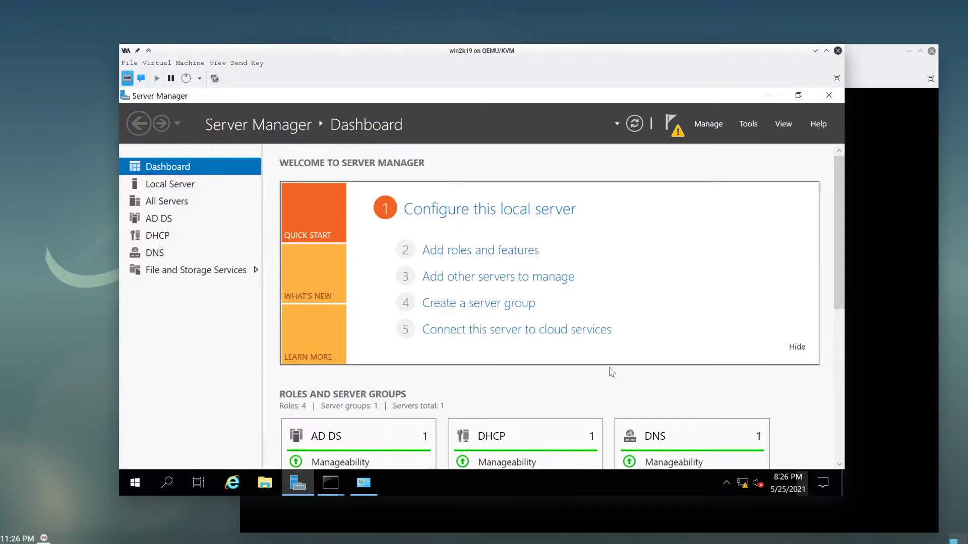
left_click(742, 485)
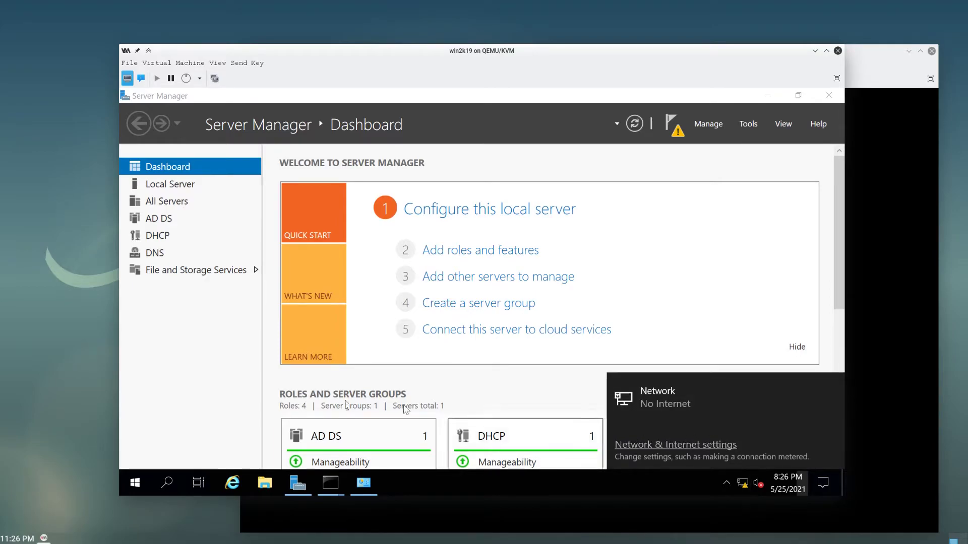
left_click(193, 403)
- Launch the DHCP console from Server Manager's Tools menu
left_click(303, 487)
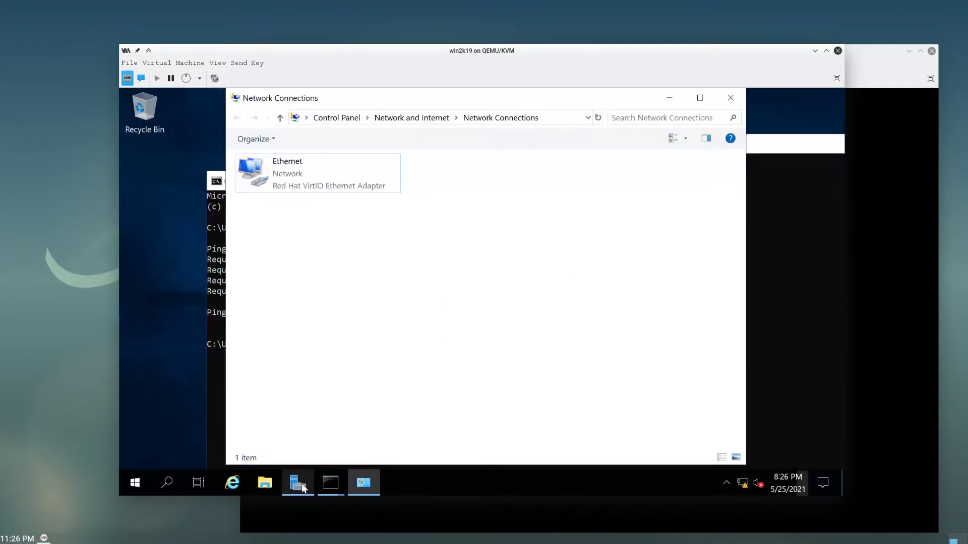
left_click(301, 486)
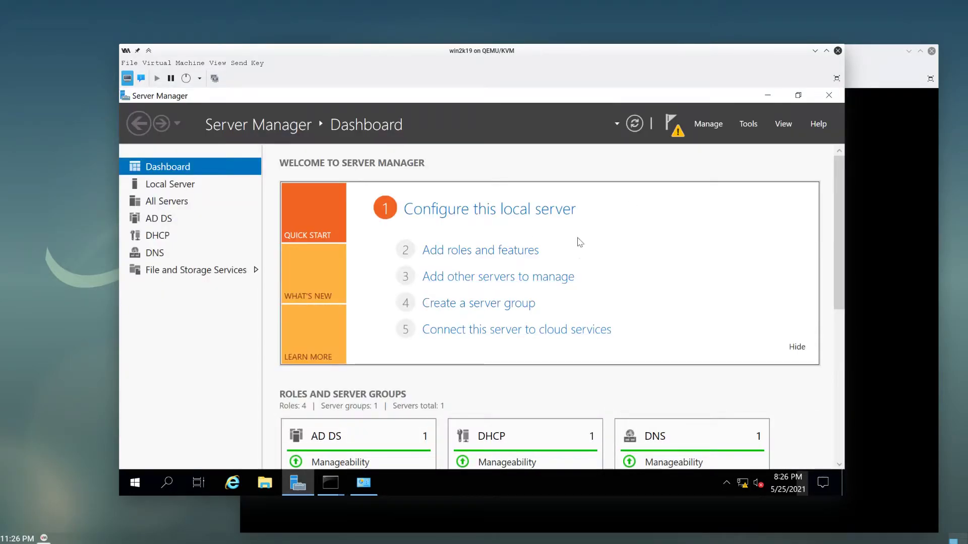
left_click(754, 126)
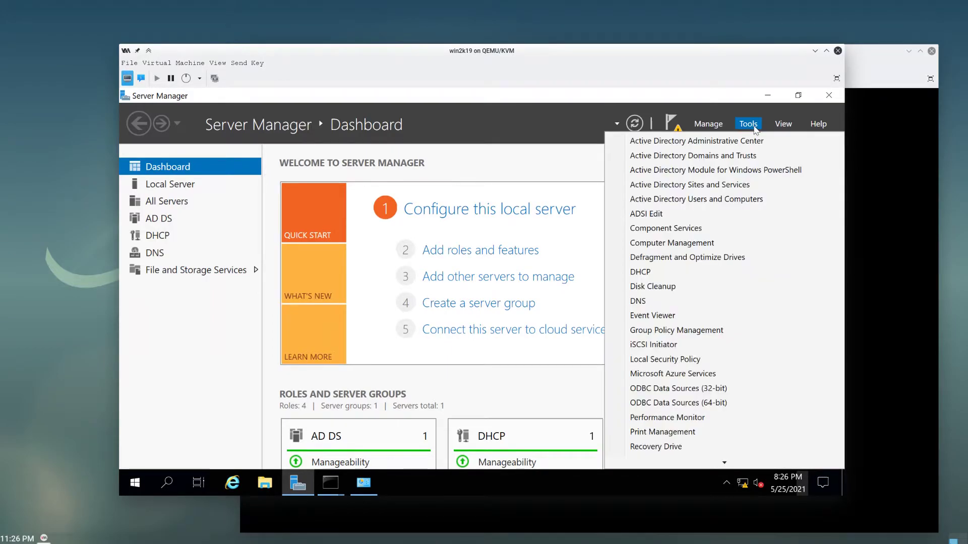
left_click(655, 273)
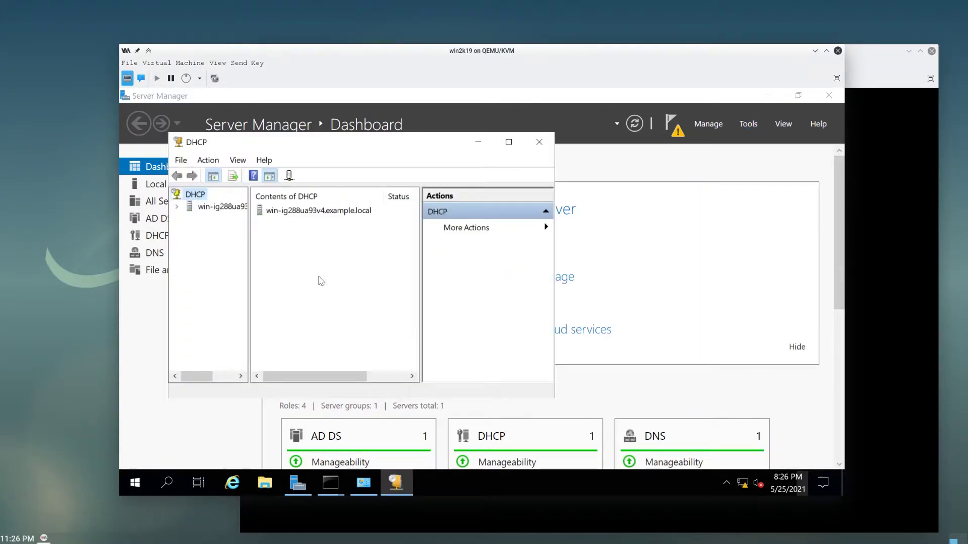
- Expand the DHCP server and IPv4 nodes and view the IPv4 properties without changes
double_click(222, 207)
double_click(217, 218)
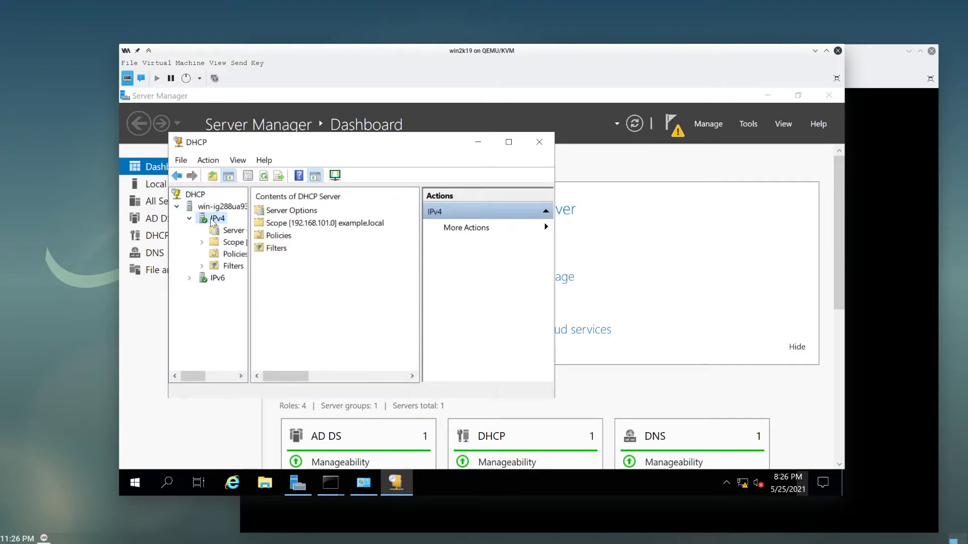
left_click(224, 230)
left_click(221, 221)
right_click(222, 224)
left_click(247, 441)
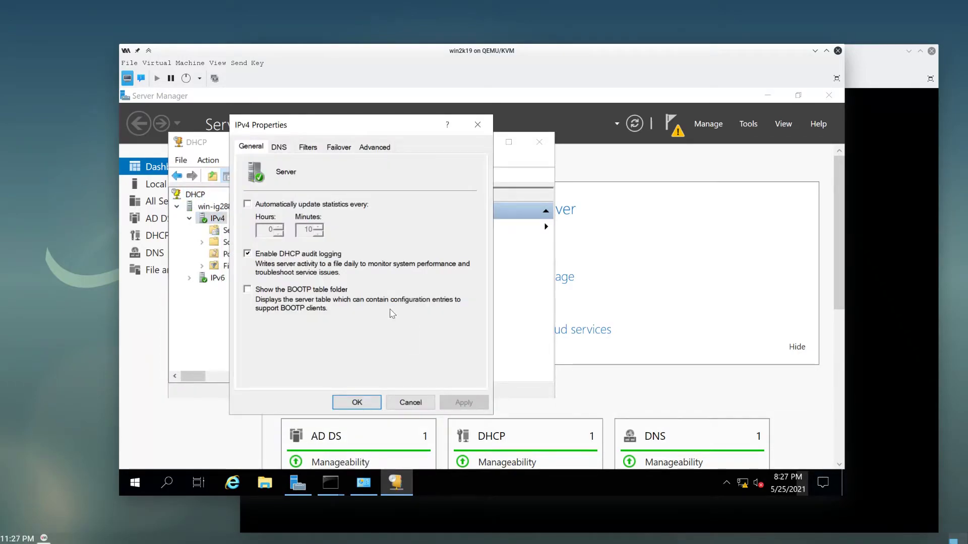
left_click(410, 403)
- Check the example.local scope's range 192.168.101.11–254 and 8-day lease in its properties
left_click(227, 229)
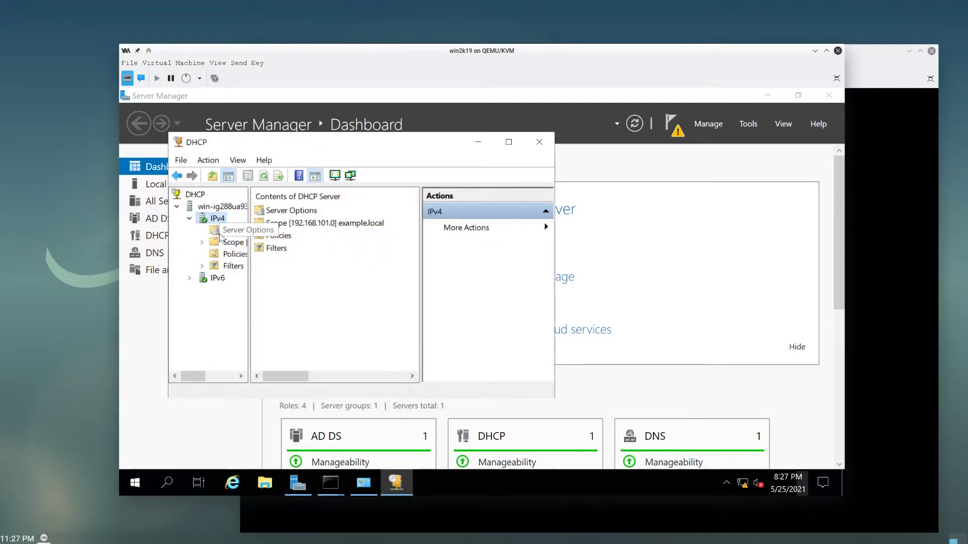
left_click(201, 242)
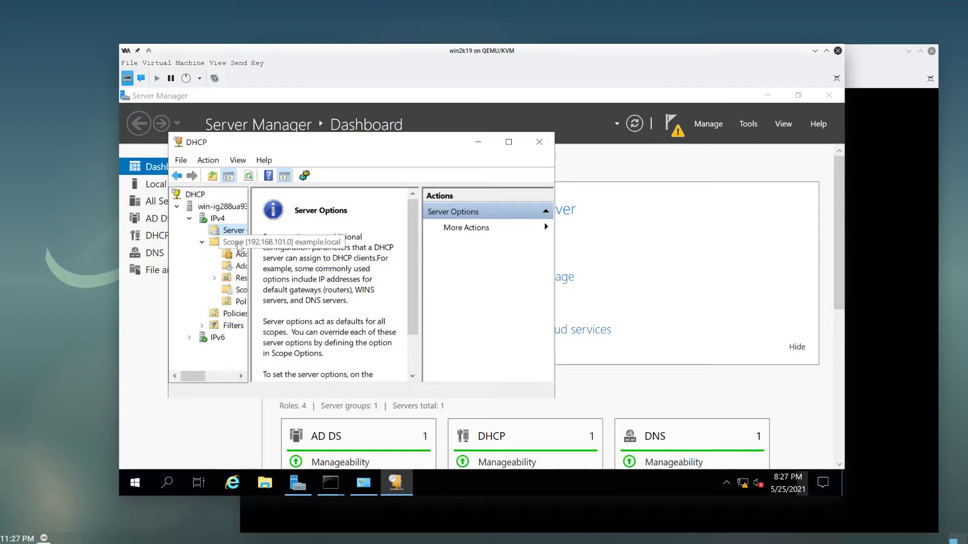
left_click(233, 242)
right_click(236, 243)
left_click(313, 416)
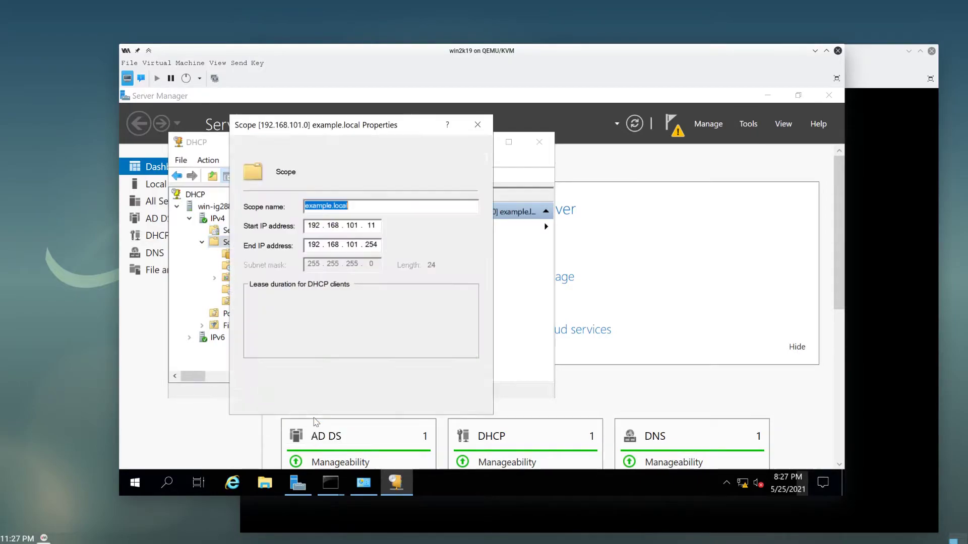
left_click(371, 227)
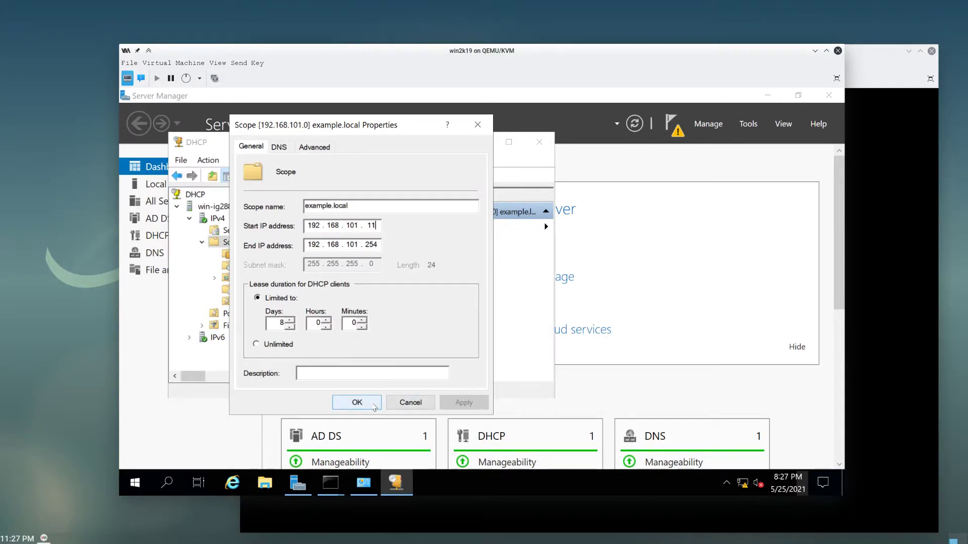
left_click(357, 403)
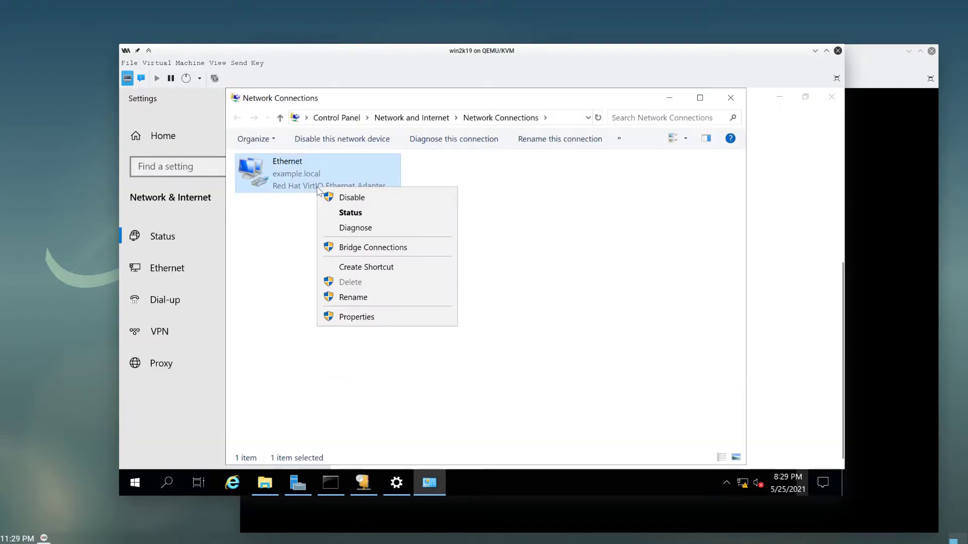
- Disable and re-enable the Ethernet adapter
left_click(352, 199)
right_click(331, 180)
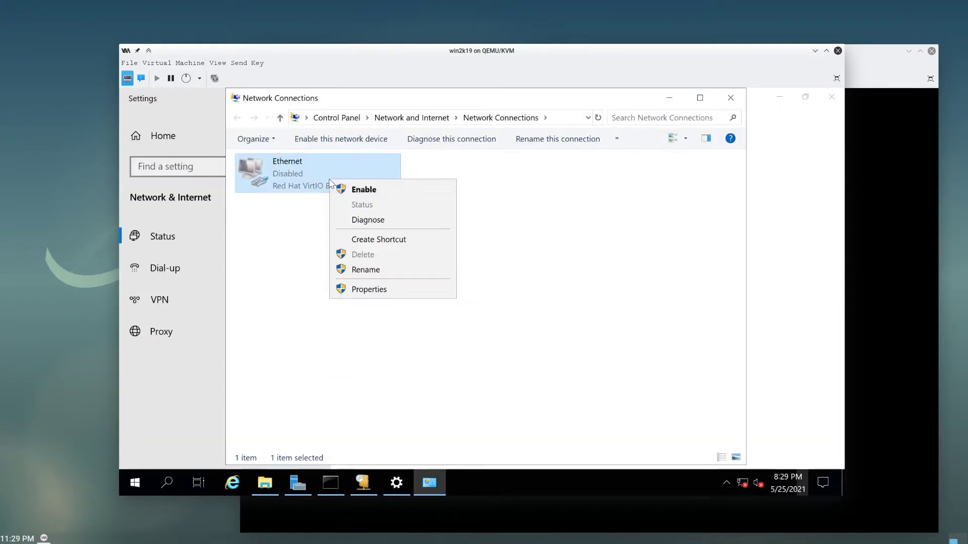
left_click(345, 194)
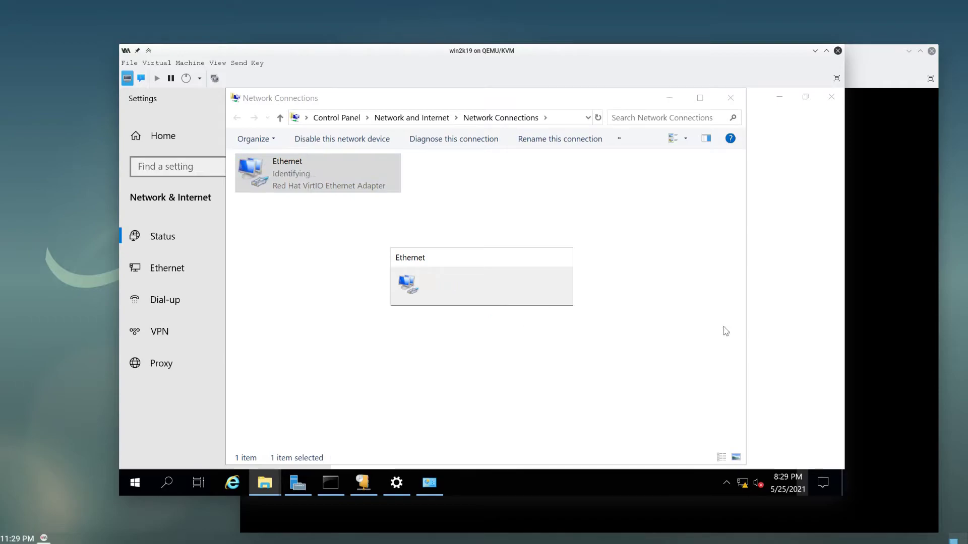
left_click(586, 269)
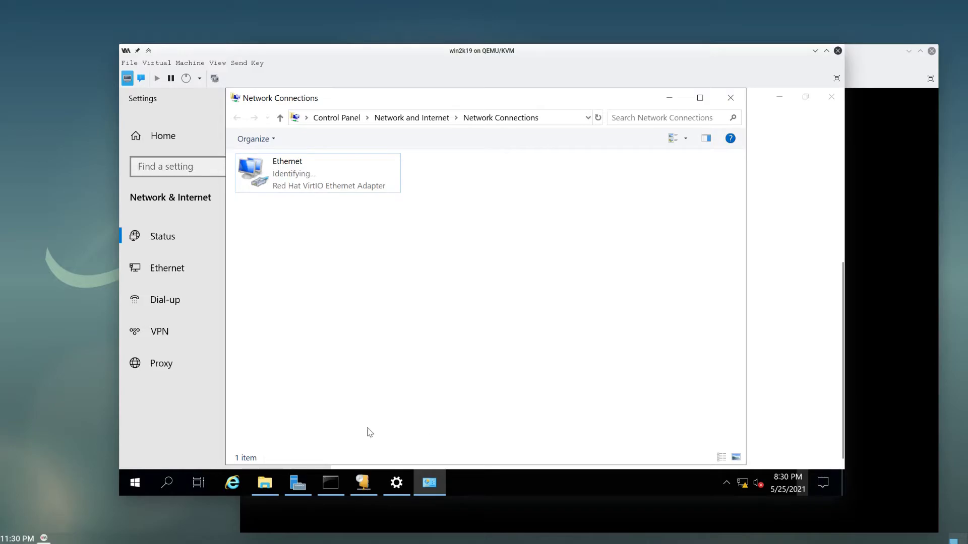
- Ping 8.8.8.8 from the Command Prompt to confirm internet access
left_click(341, 494)
left_click(445, 373)
type("ping 8.8.8.8")
key("Return")
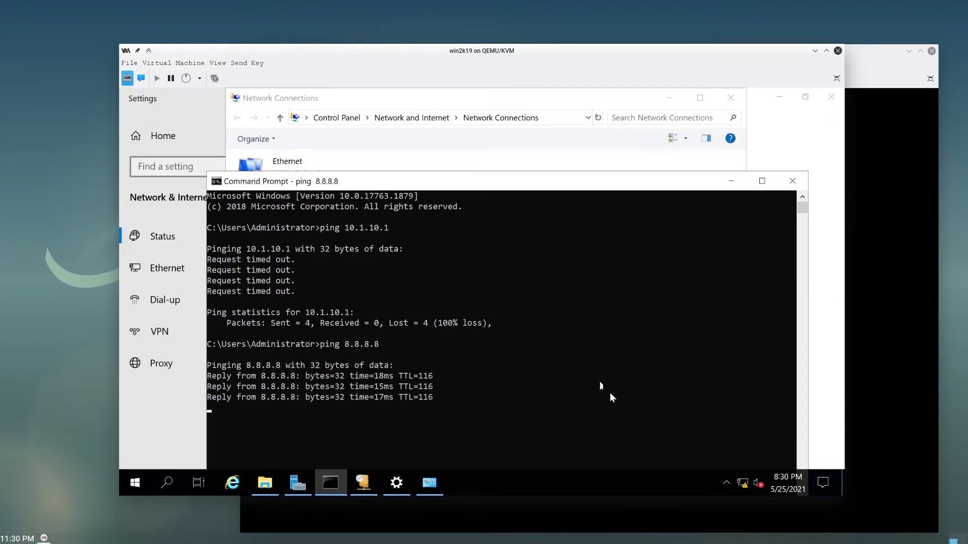
- Close the Command Prompt and Network Connections windows and bring up the Debian client console
left_click(792, 181)
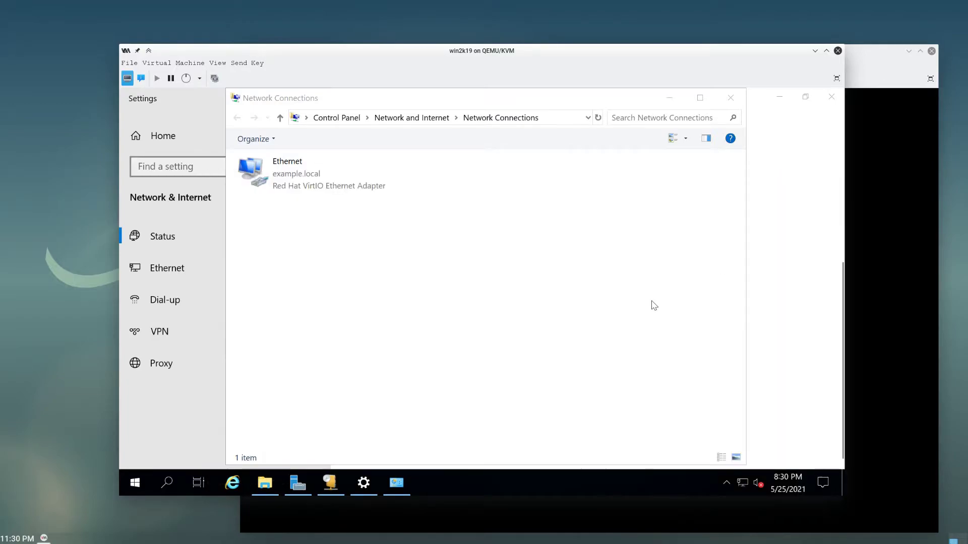
left_click(730, 97)
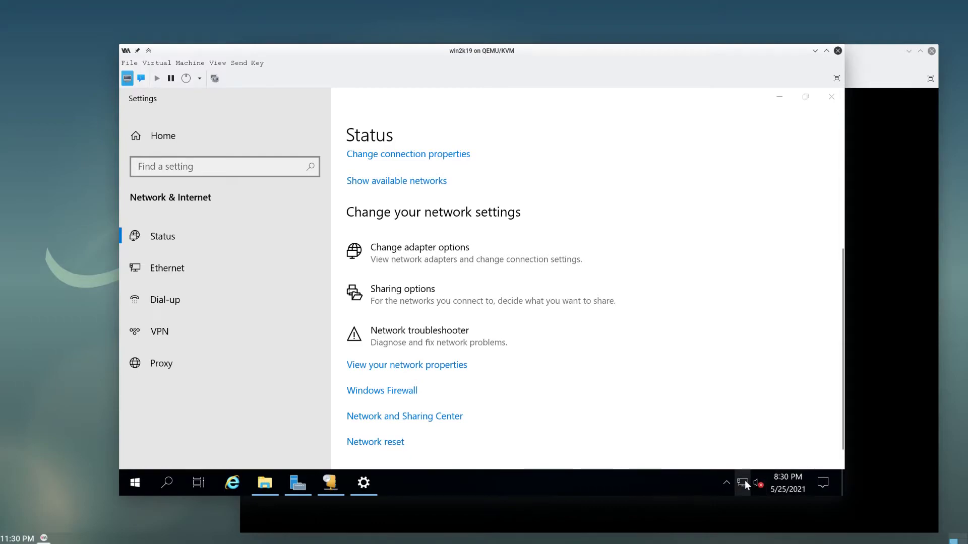
left_click(877, 282)
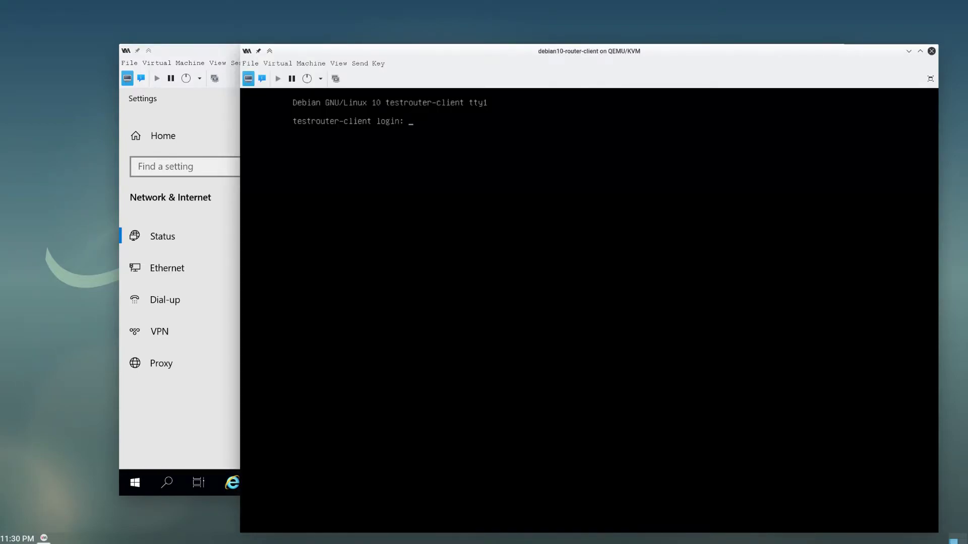
- Log in to the Debian client as root, list its interfaces with ip a, then return to the Windows VM
type("root")
key("Return")
key("Return")
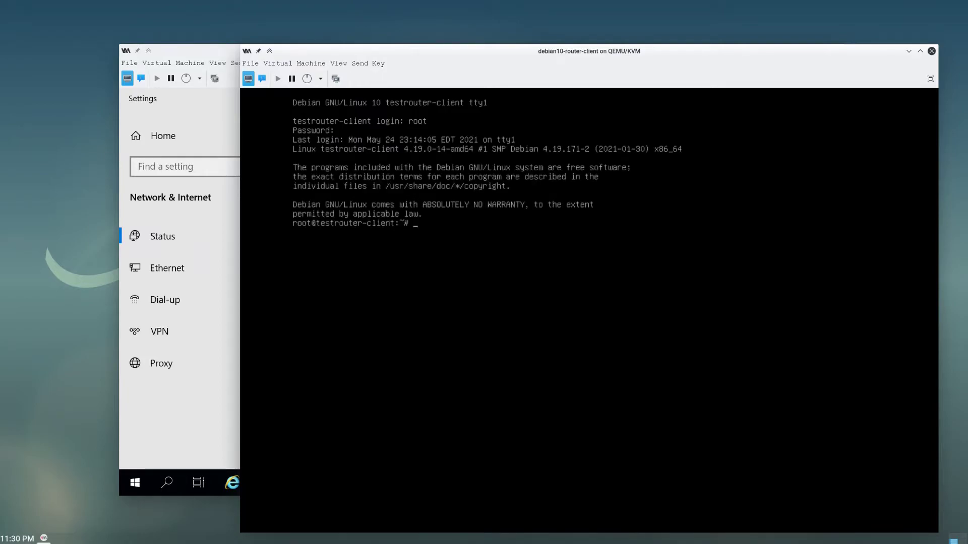
type("ip a")
key("Return")
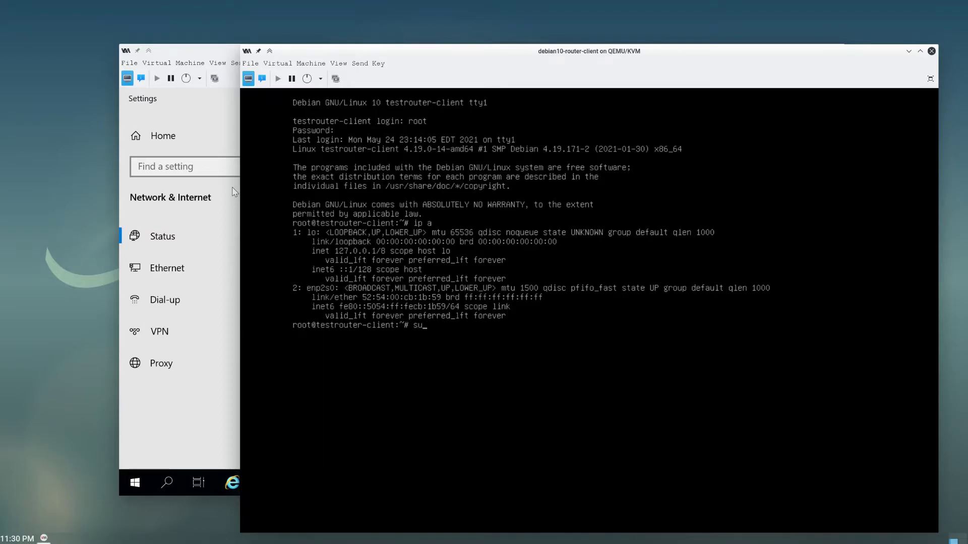
type("client")
left_click(176, 420)
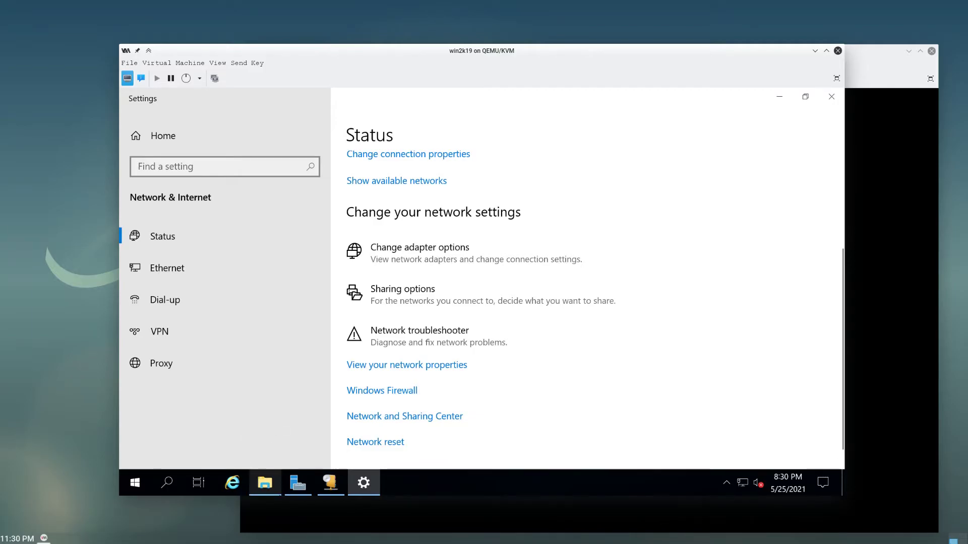
- Reopen the DHCP console from Server Manager and expand the server and IPv4 nodes
mouse_move(265, 482)
left_click(144, 398)
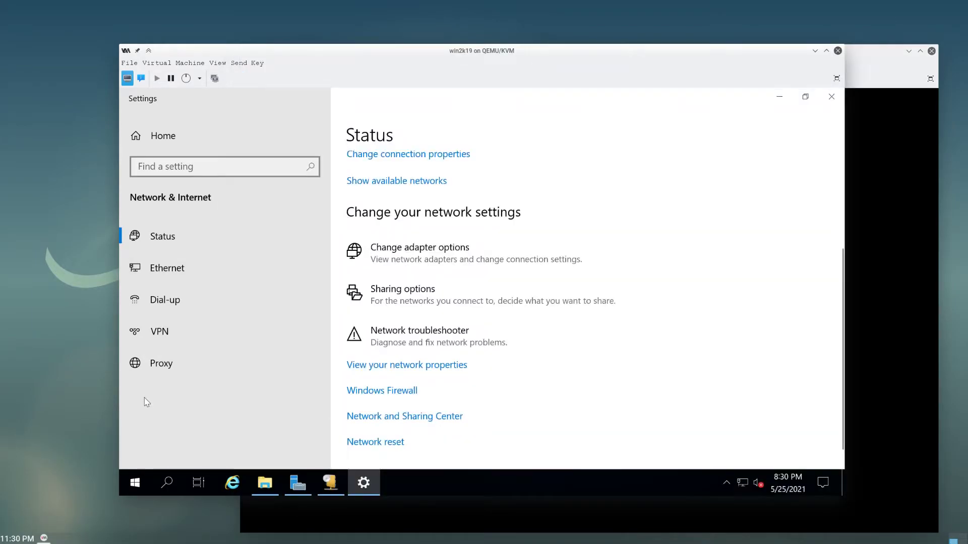
left_click(298, 483)
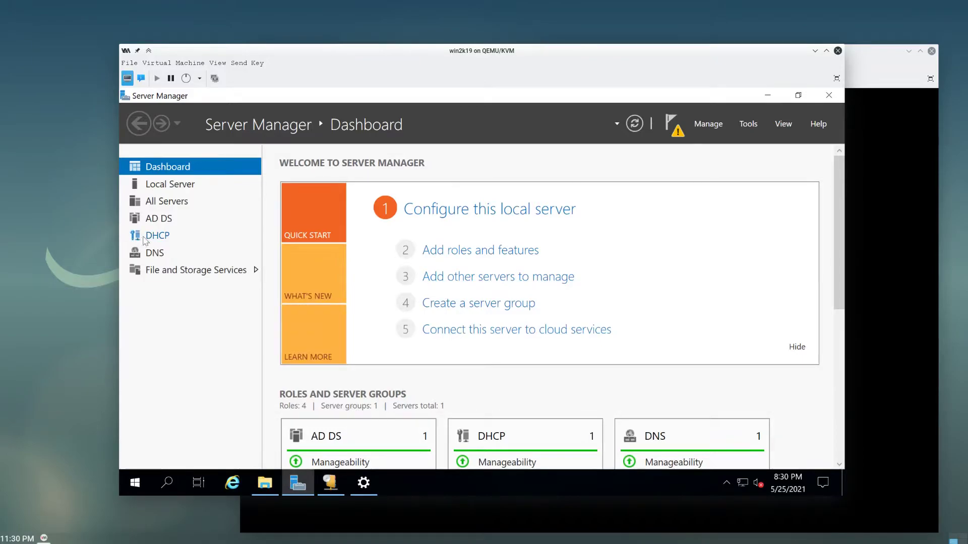
left_click(748, 124)
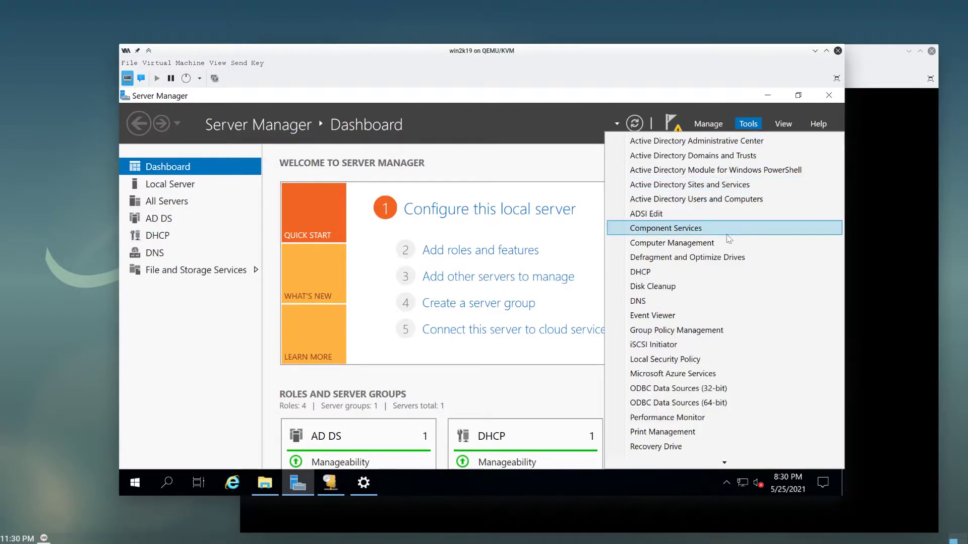
left_click(698, 267)
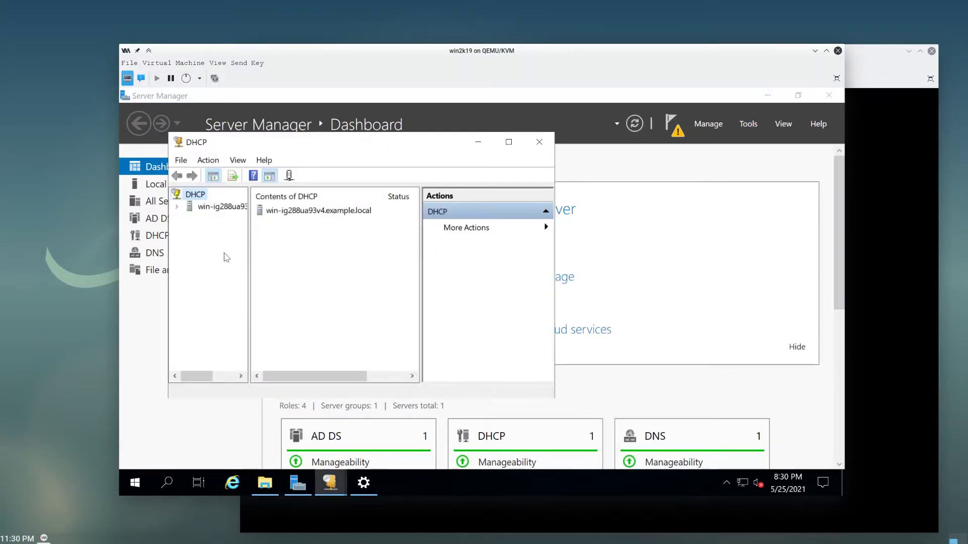
double_click(208, 211)
double_click(203, 220)
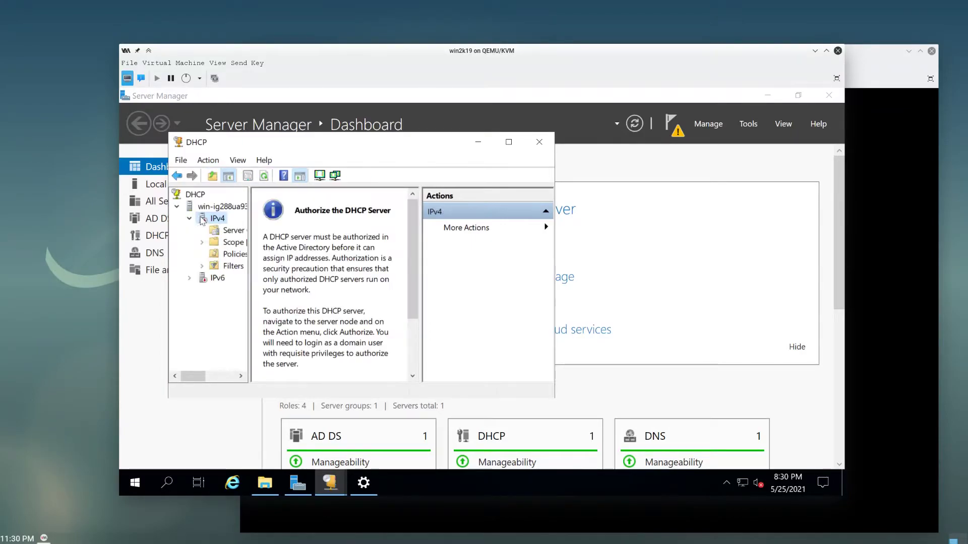
- Authorize the DHCP server and refresh IPv4 to show it authorized
right_click(202, 220)
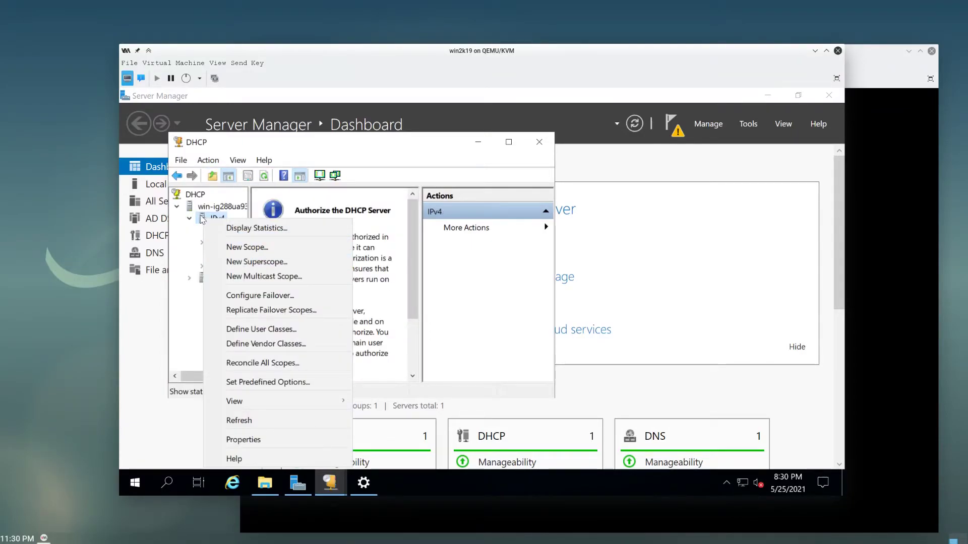
key("Escape")
right_click(207, 205)
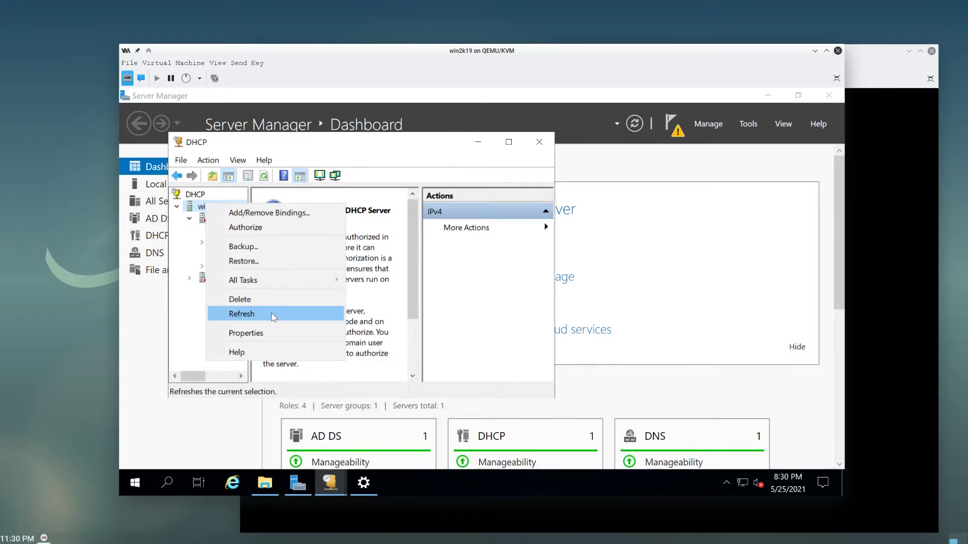
left_click(245, 227)
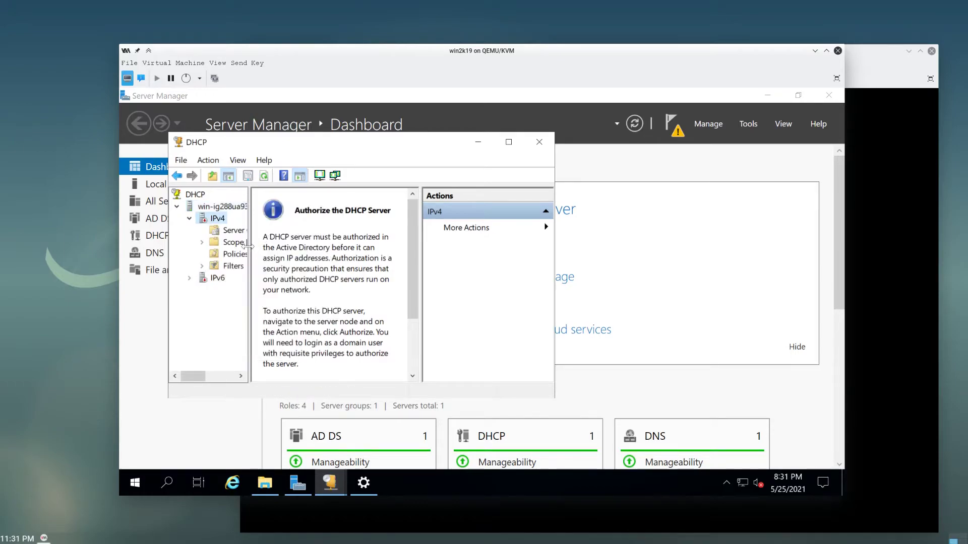
right_click(219, 219)
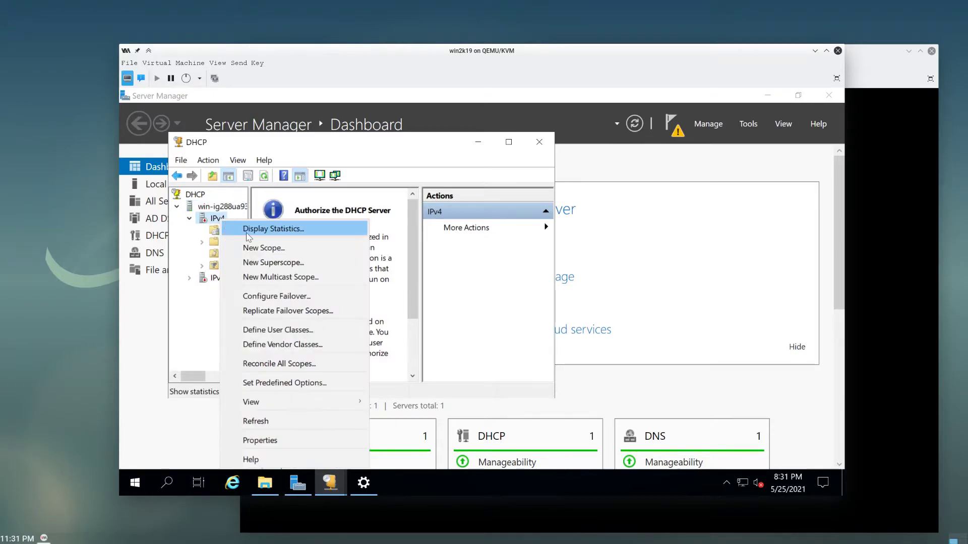
left_click(256, 421)
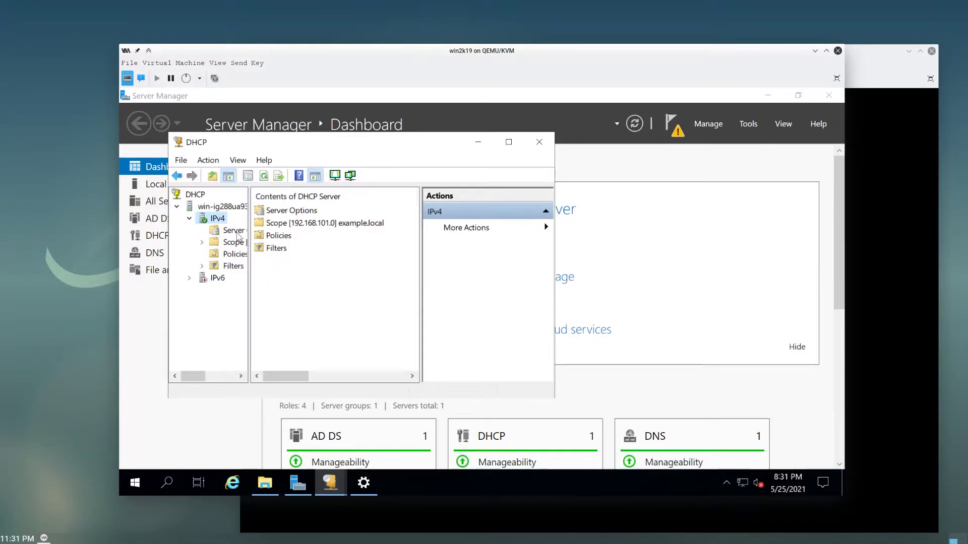
- Open the example.local scope's properties and close them without changes
left_click(333, 211)
left_click(347, 224)
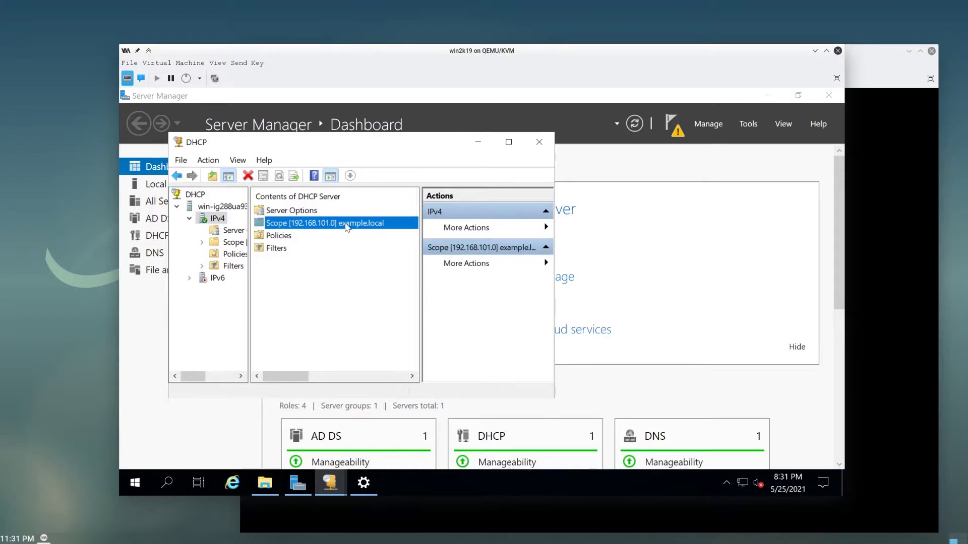
right_click(347, 224)
left_click(323, 309)
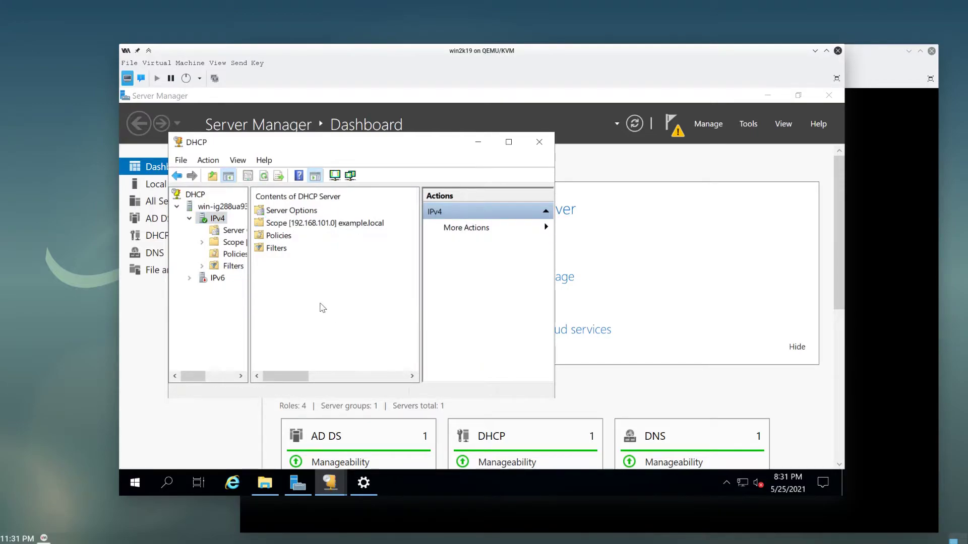
right_click(237, 244)
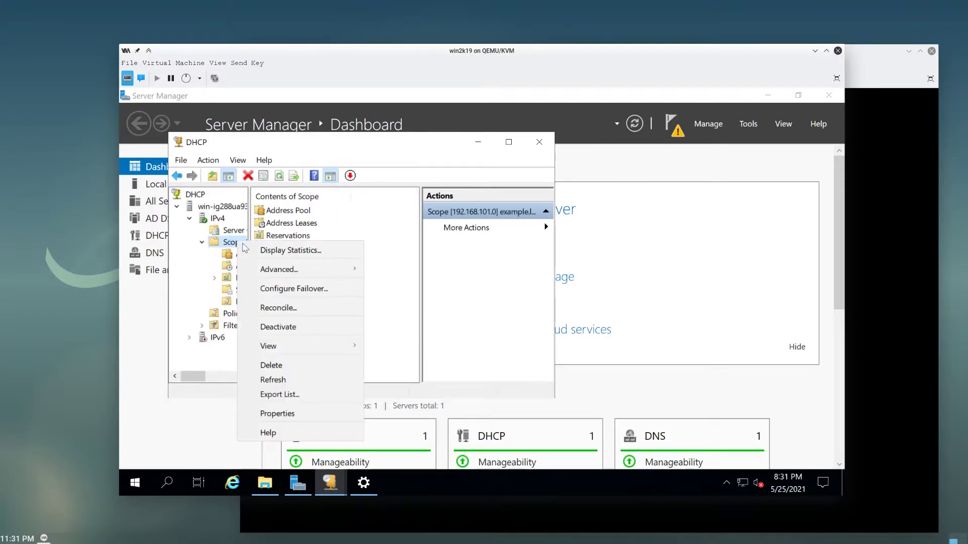
left_click(283, 408)
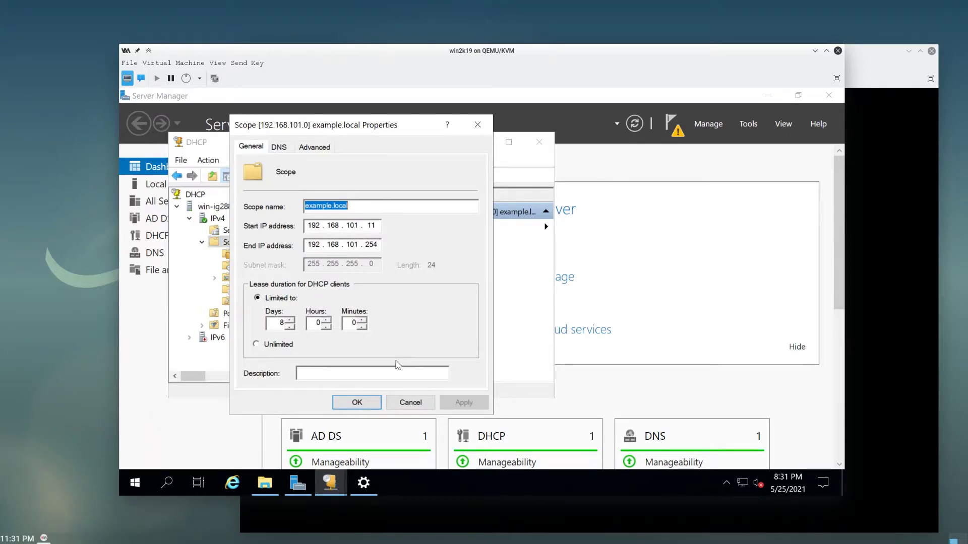
left_click(404, 402)
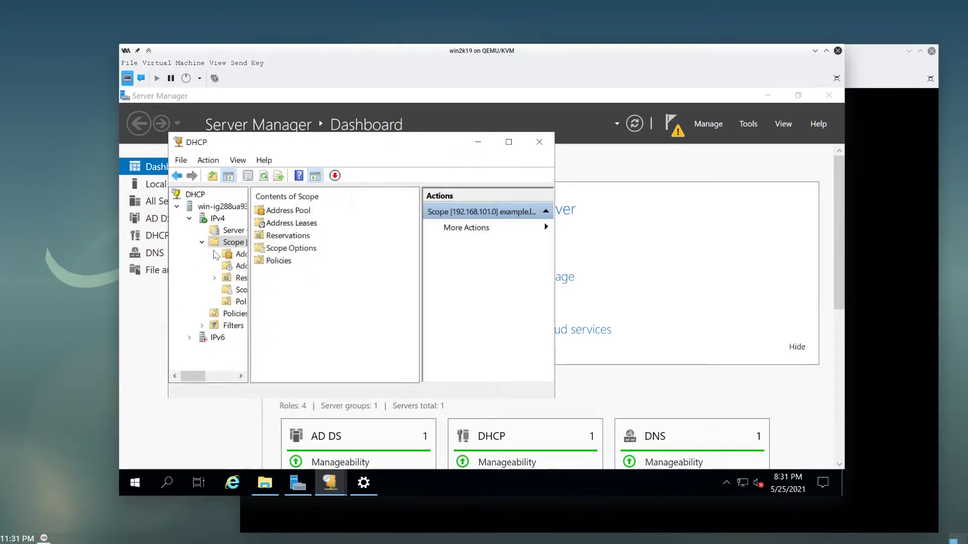
- Select the DHCP server node so its IPv4 and IPv6 branches are listed
left_click(221, 218)
right_click(220, 218)
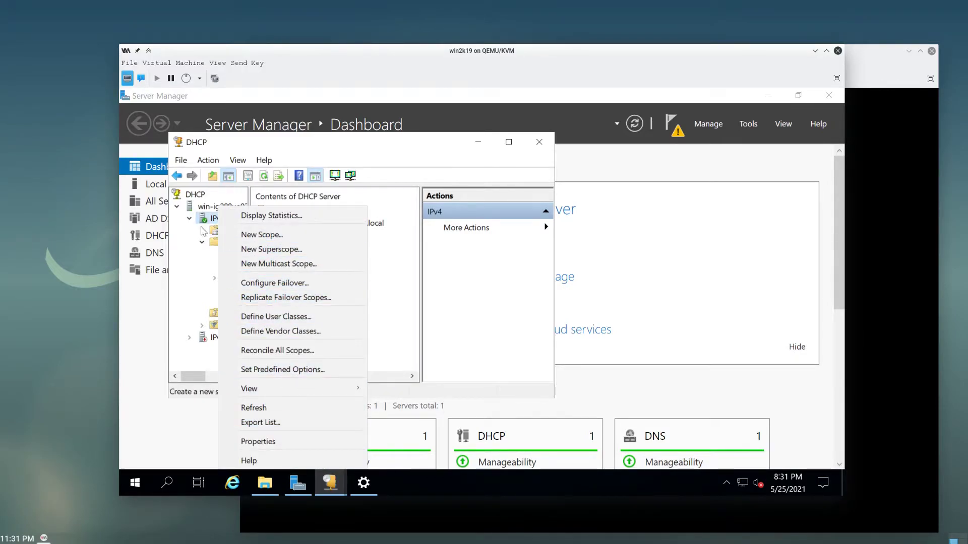
left_click(207, 206)
right_click(209, 207)
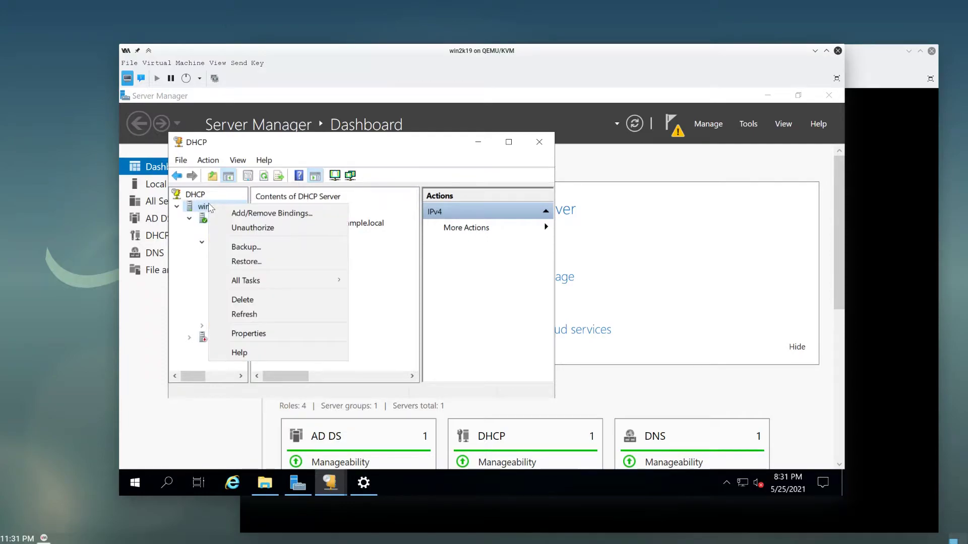
left_click(209, 205)
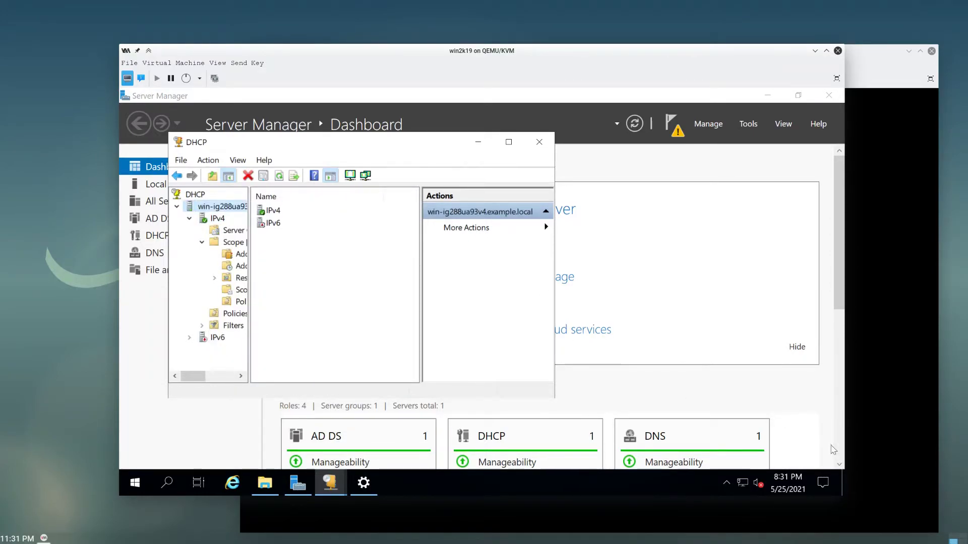
- Rerun dhclient enp2s0 on the Debian client and confirm lease 192.168.101.11 with ip a
left_click(887, 262)
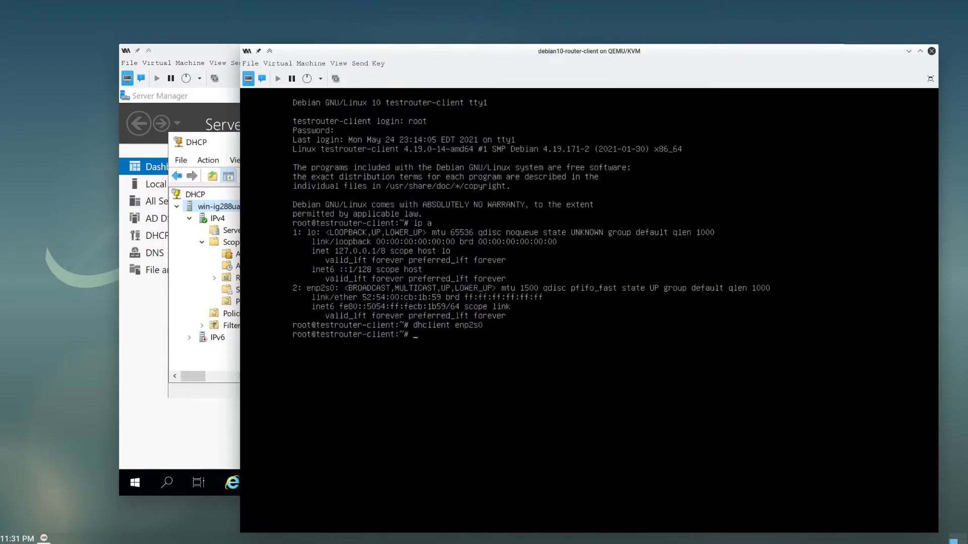
key("Up")
key("Return")
type("ip")
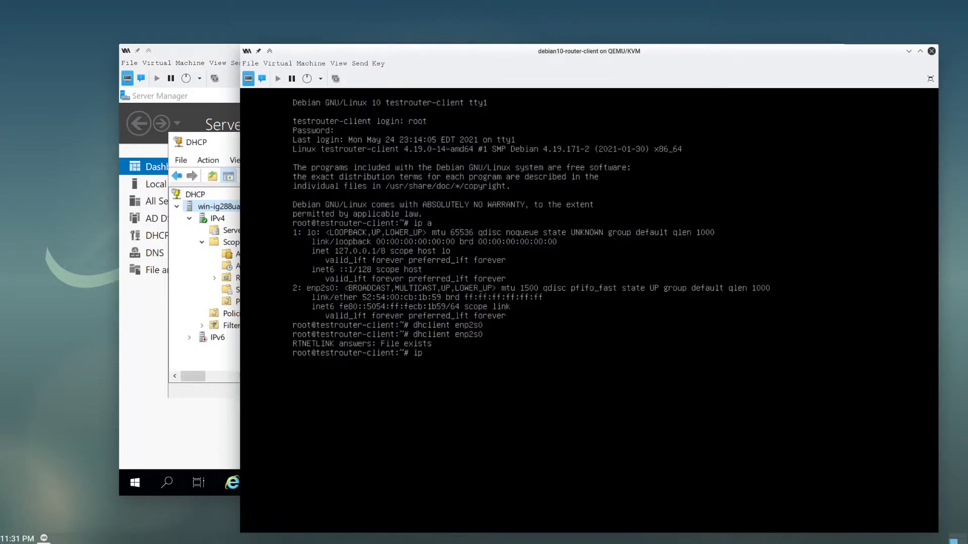
type(" a")
key("Return")
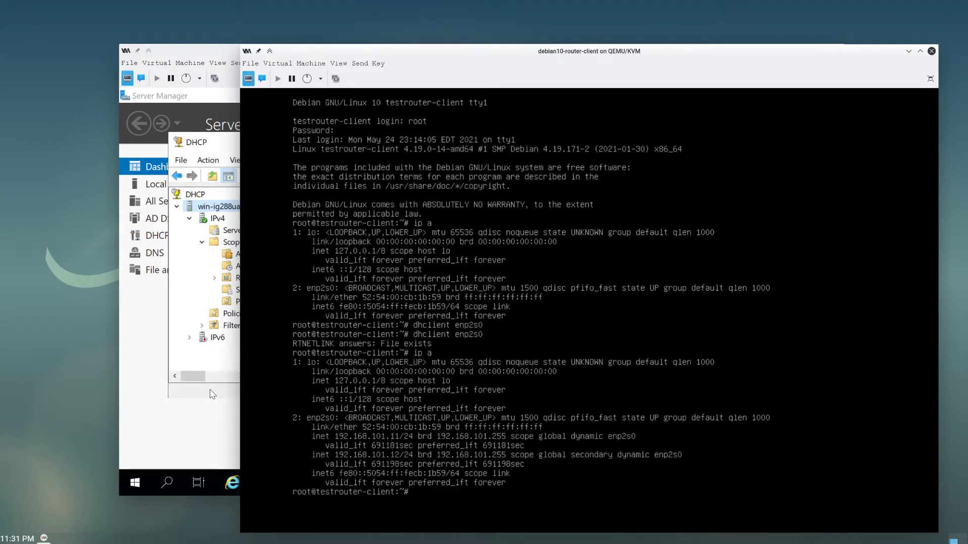
left_click(187, 366)
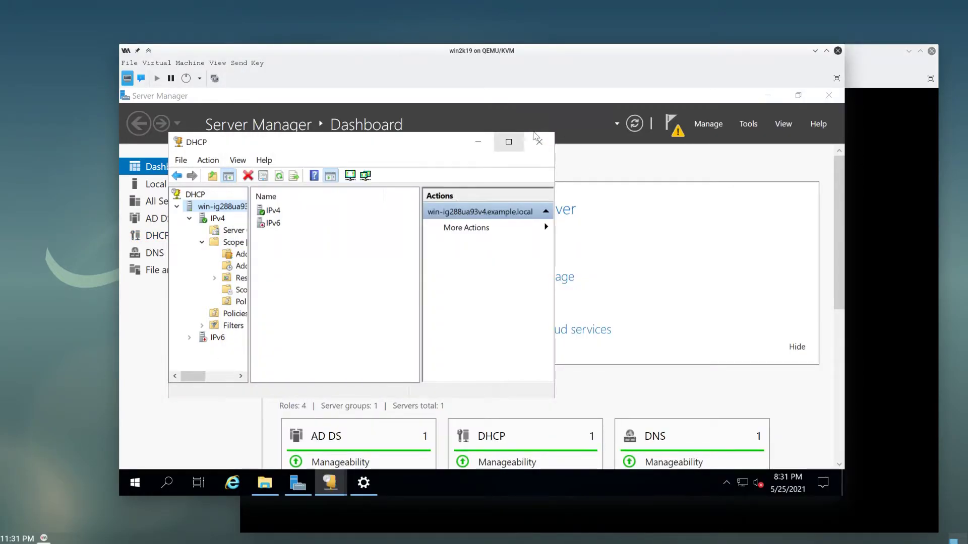
- Expand the IPv6 node to confirm it has no scope, then bring the Server Manager dashboard forward
right_click(275, 224)
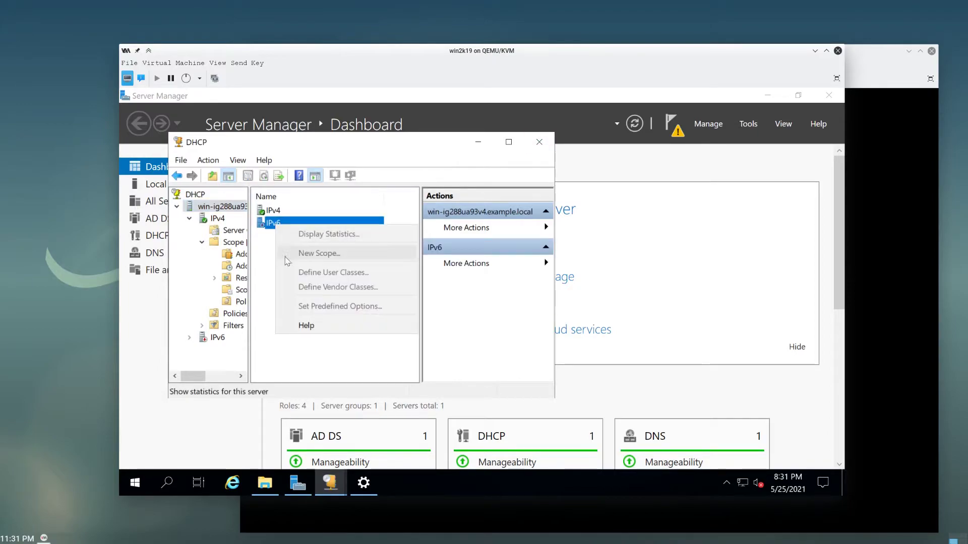
left_click(268, 290)
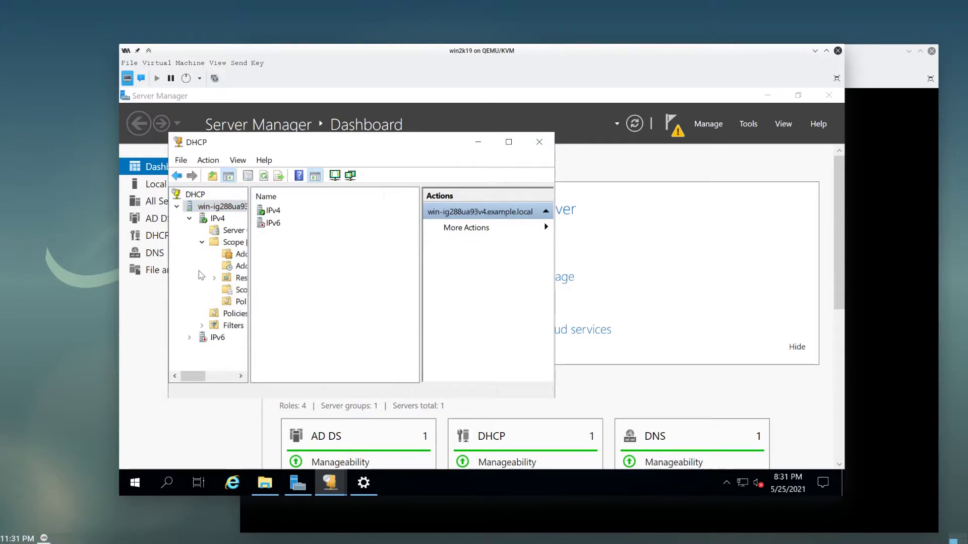
left_click(215, 337)
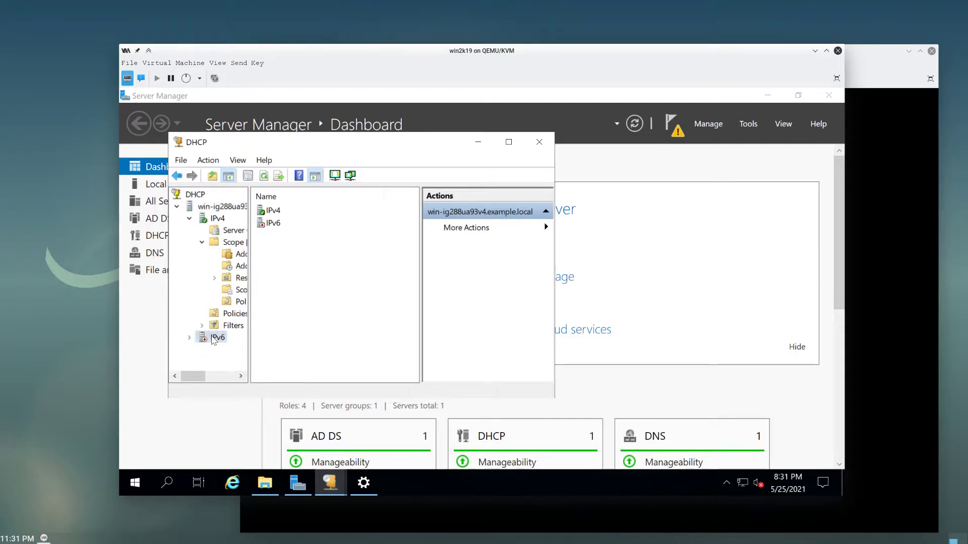
right_click(214, 339)
left_click(210, 339)
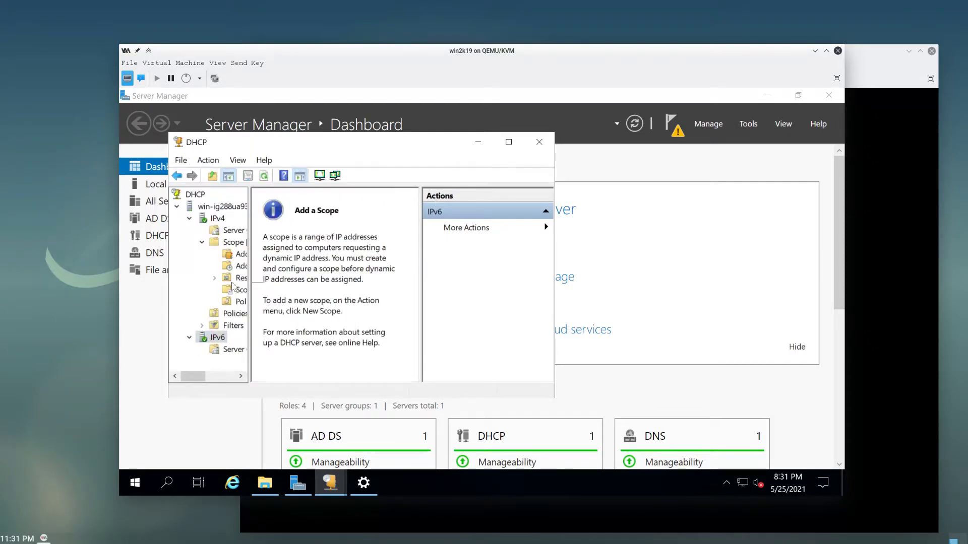
right_click(212, 341)
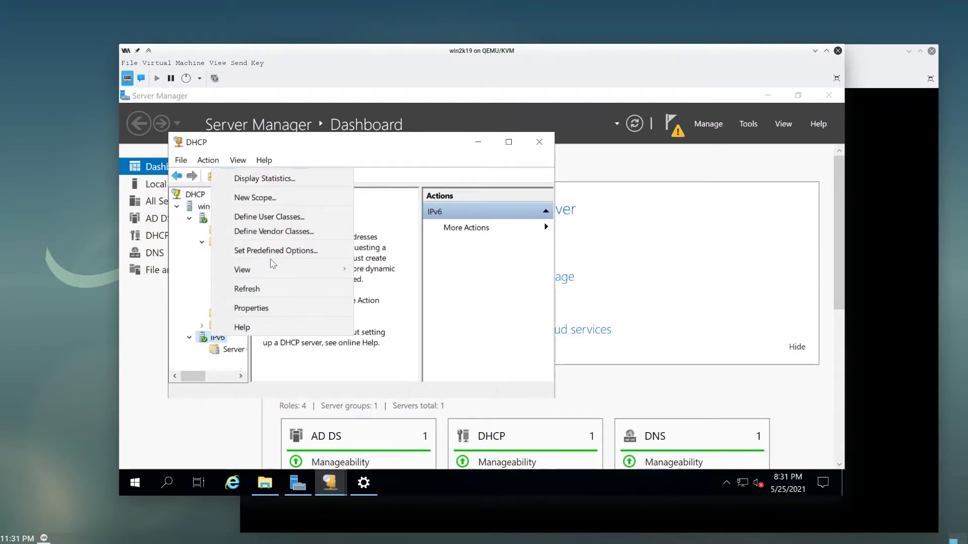
left_click(375, 369)
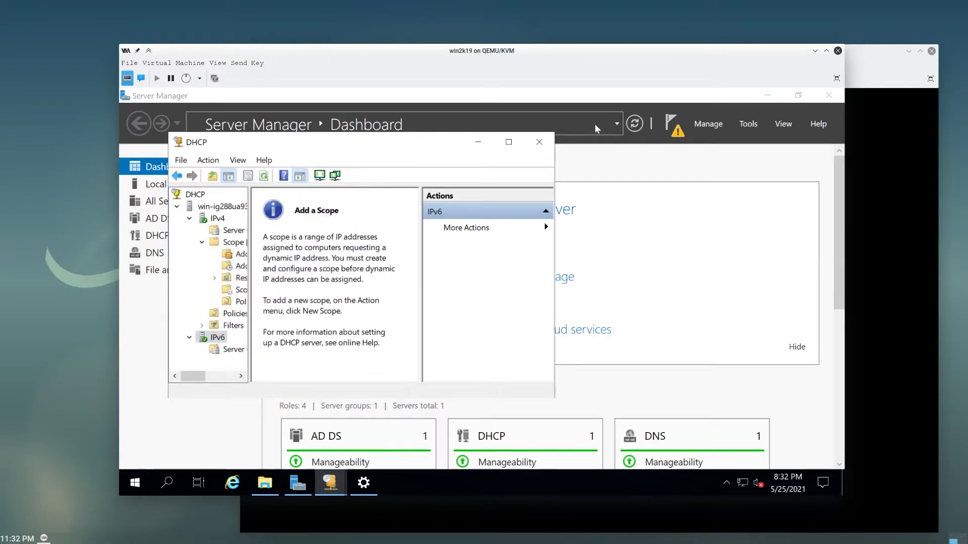
left_click(667, 323)
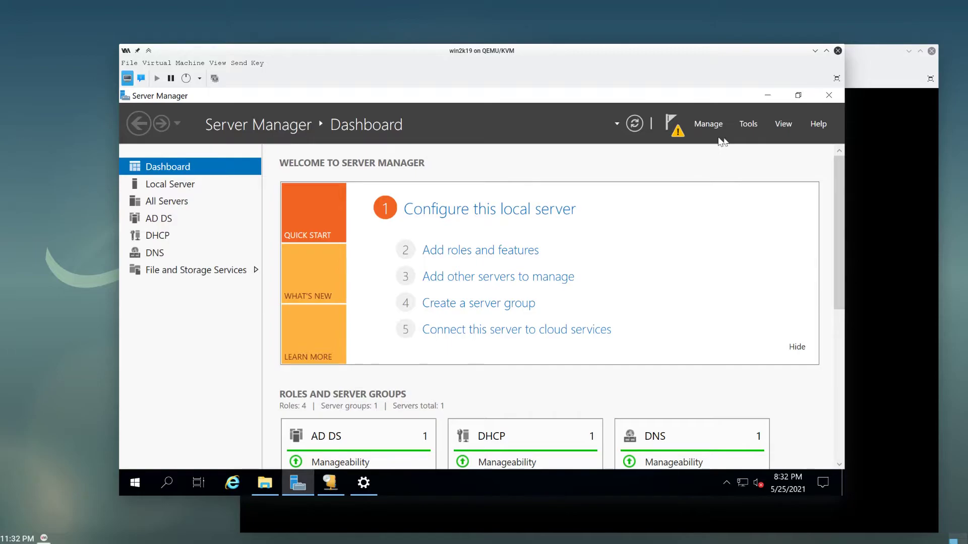
- Open Active Directory Users and Computers and start a new user in the Users container
left_click(757, 127)
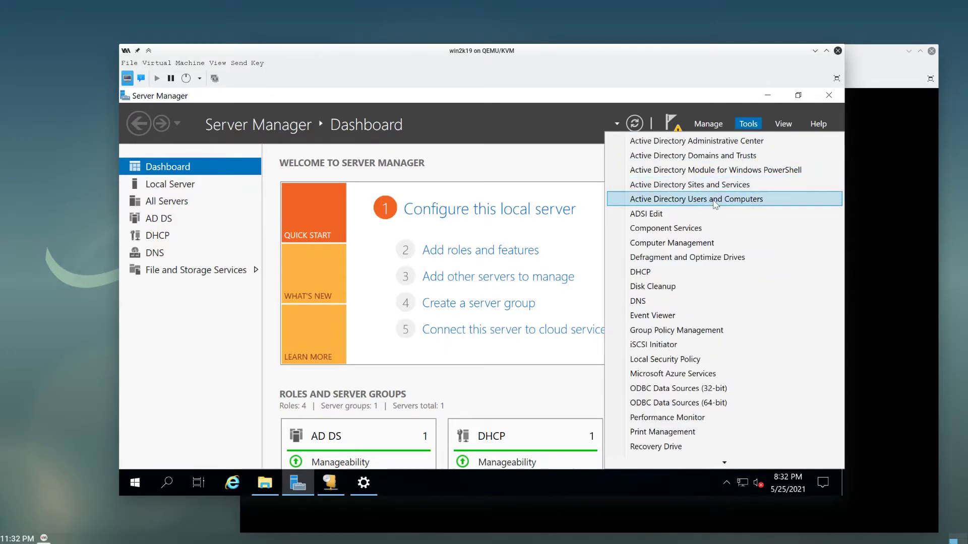
left_click(717, 201)
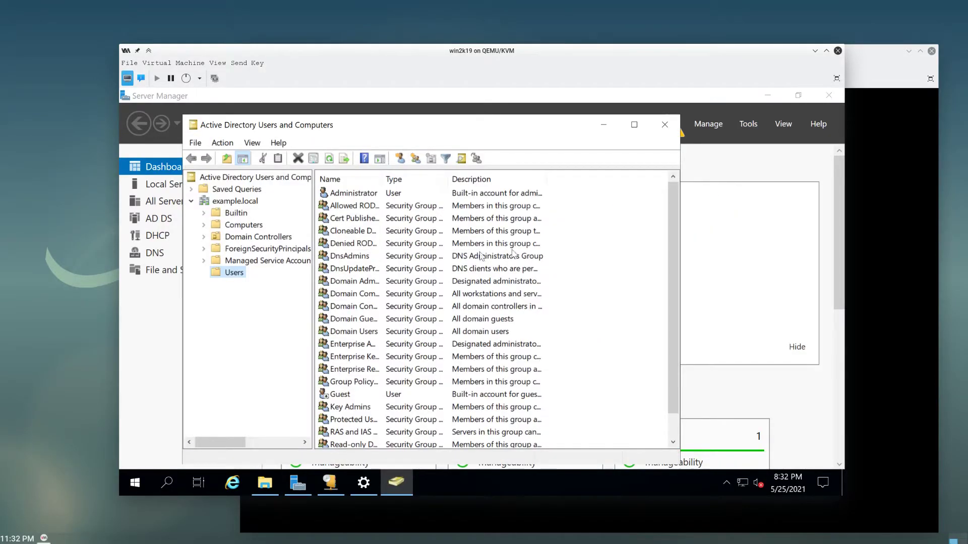
right_click(597, 246)
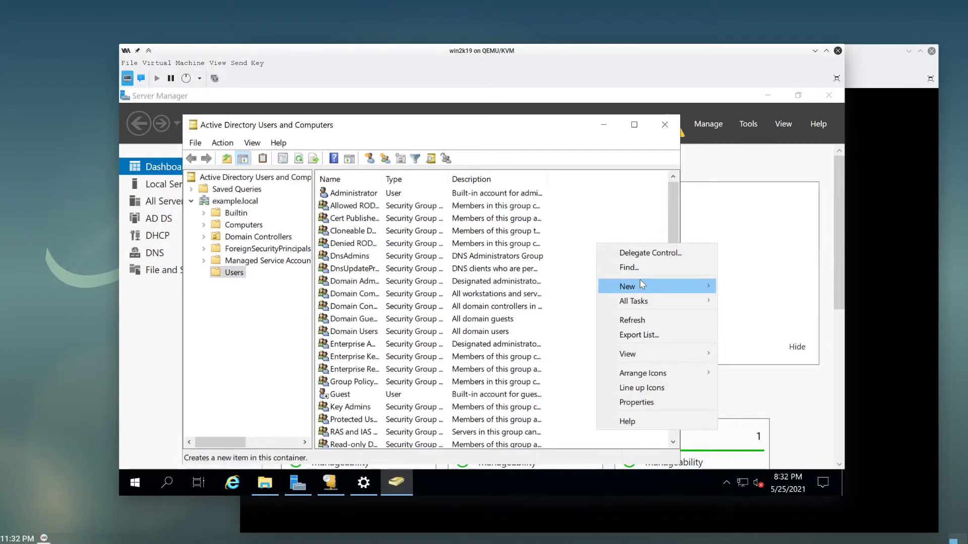
mouse_move(639, 279)
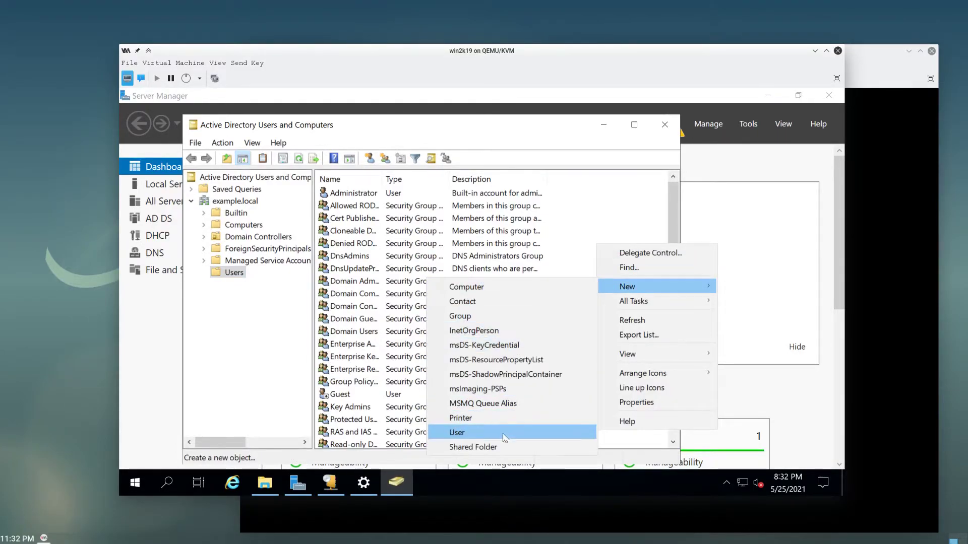
left_click(534, 432)
- Enter the new user's first name, initial, last name and logon name
type("joe")
key("Tab")
type("b")
key("Tab")
type("blo")
key("Tab")
key("Tab")
type("joe")
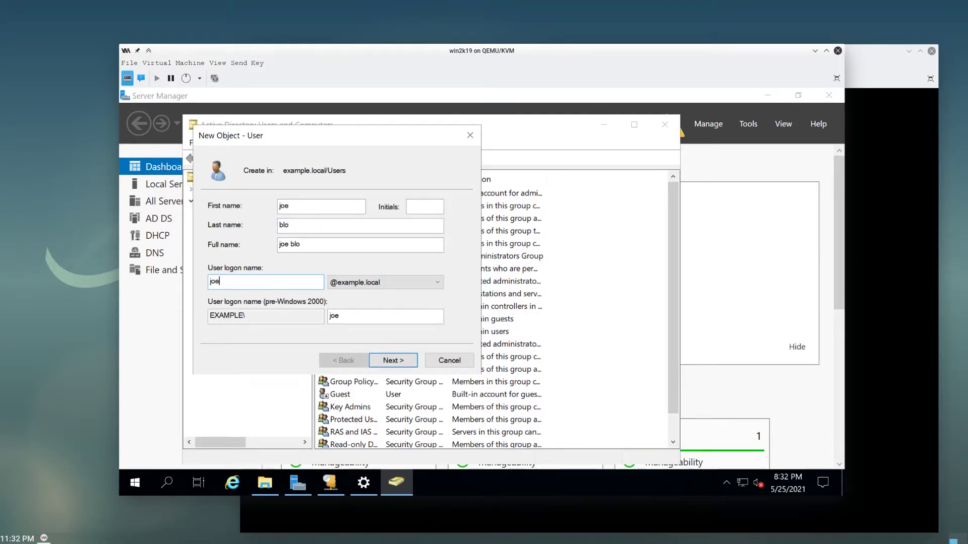
- Set the account password so it never expires and needs no change at next logon, then create the user
left_click(394, 362)
left_click(234, 250)
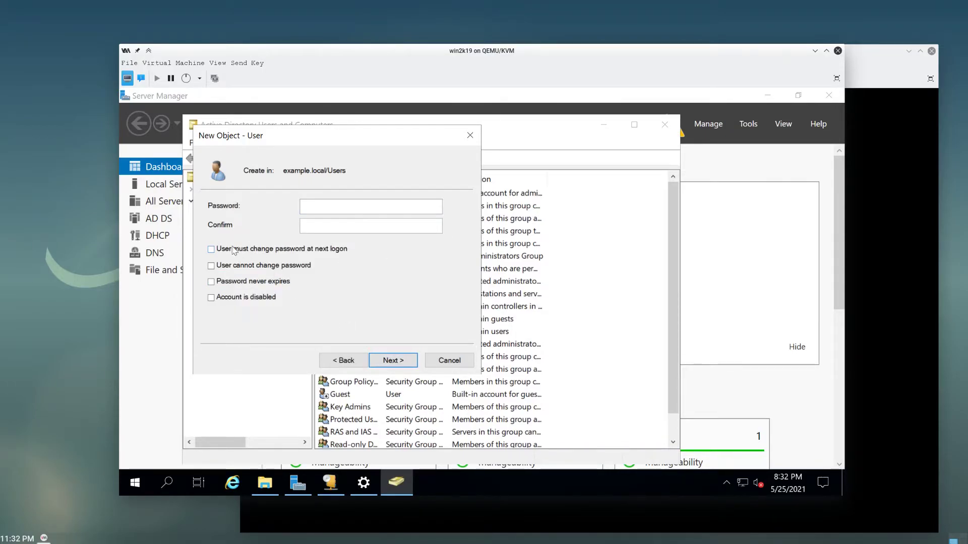
left_click(343, 199)
left_click(371, 225)
type("•••••••••••••")
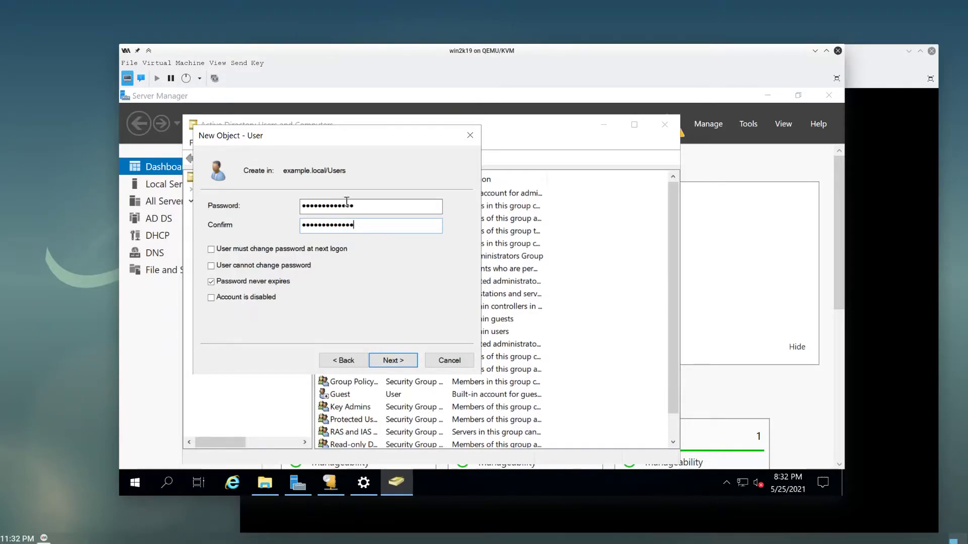
left_click(403, 357)
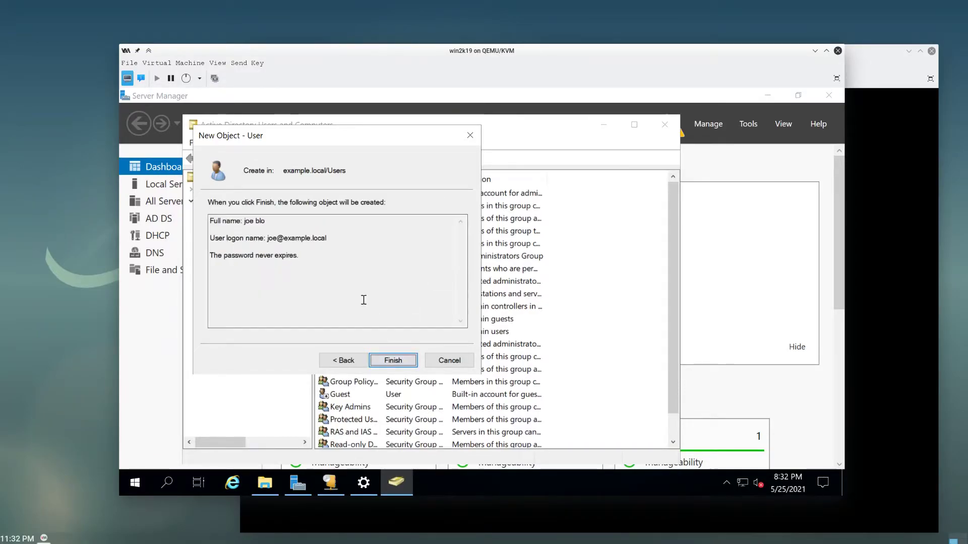
left_click(383, 358)
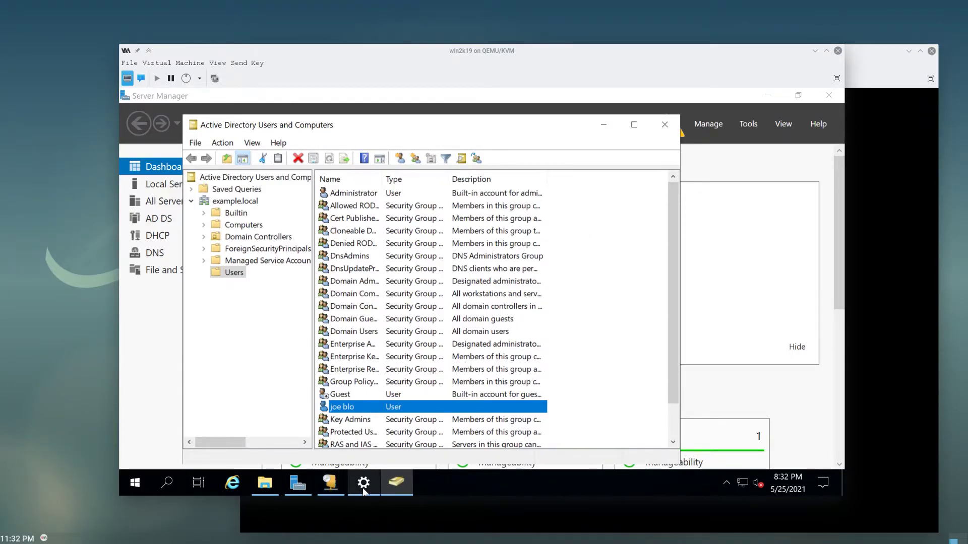
- Close the DHCP console and commit the DHCP post-install configuration from Server Manager's notifications
left_click(331, 484)
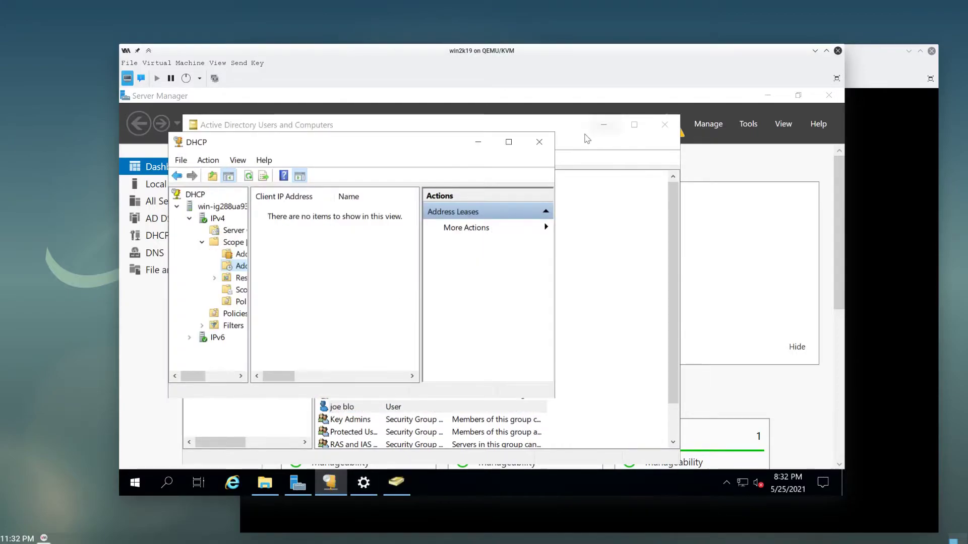
left_click(540, 142)
left_click(720, 147)
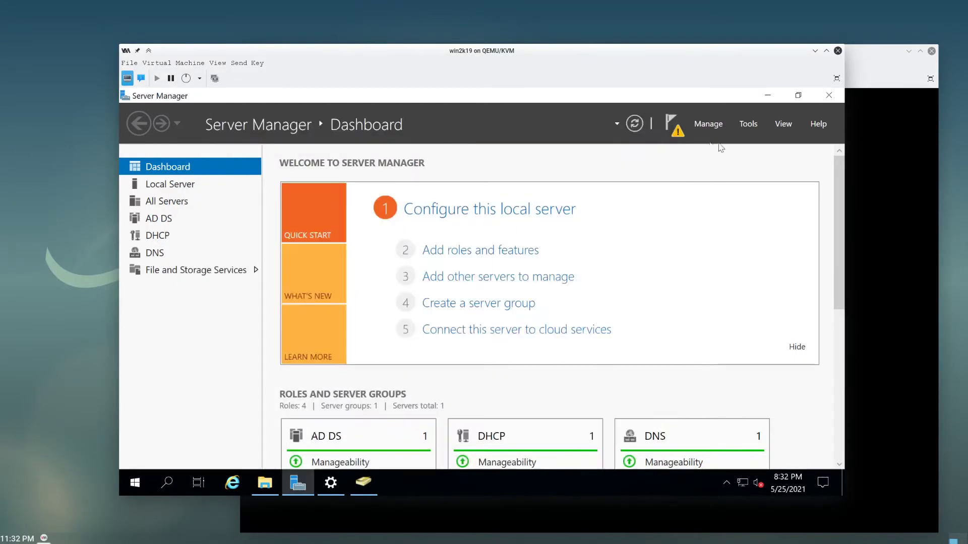
left_click(677, 132)
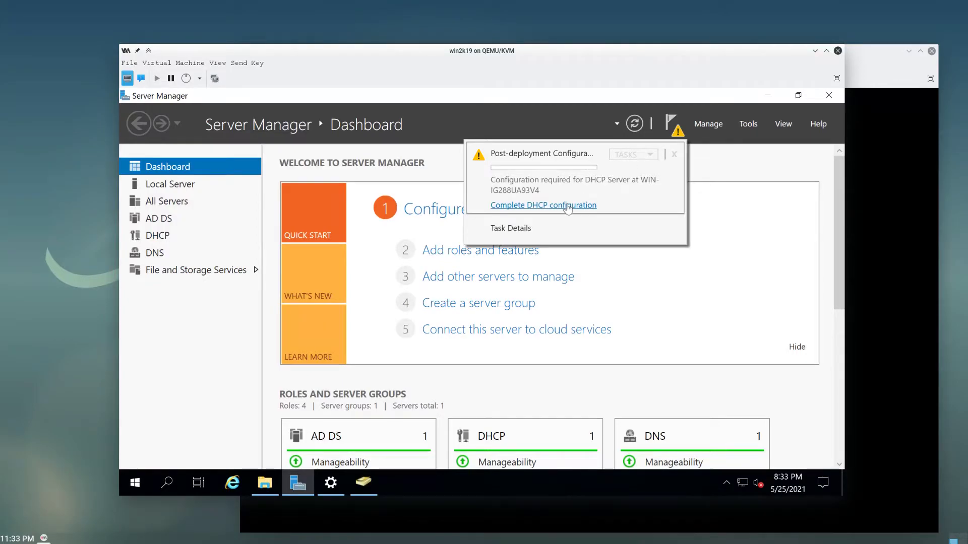
left_click(564, 209)
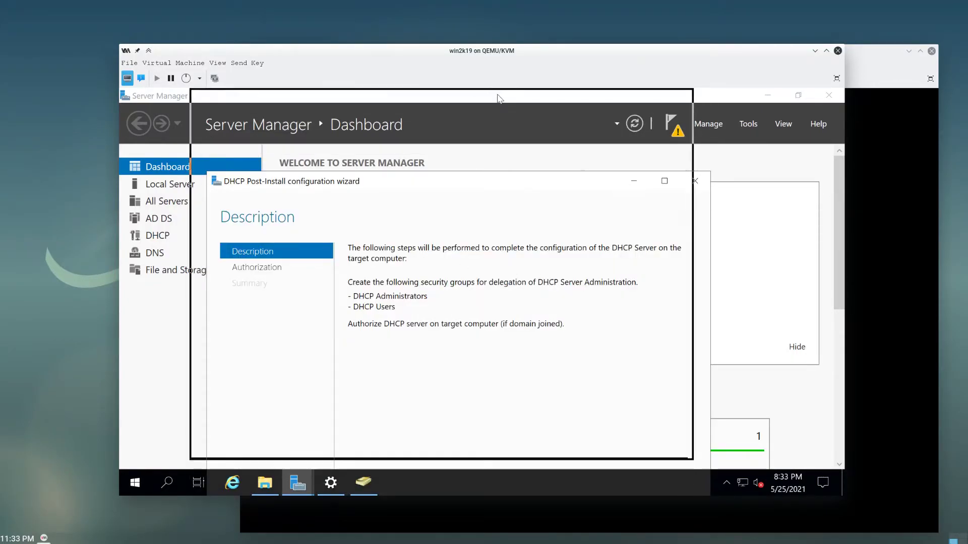
left_click(548, 446)
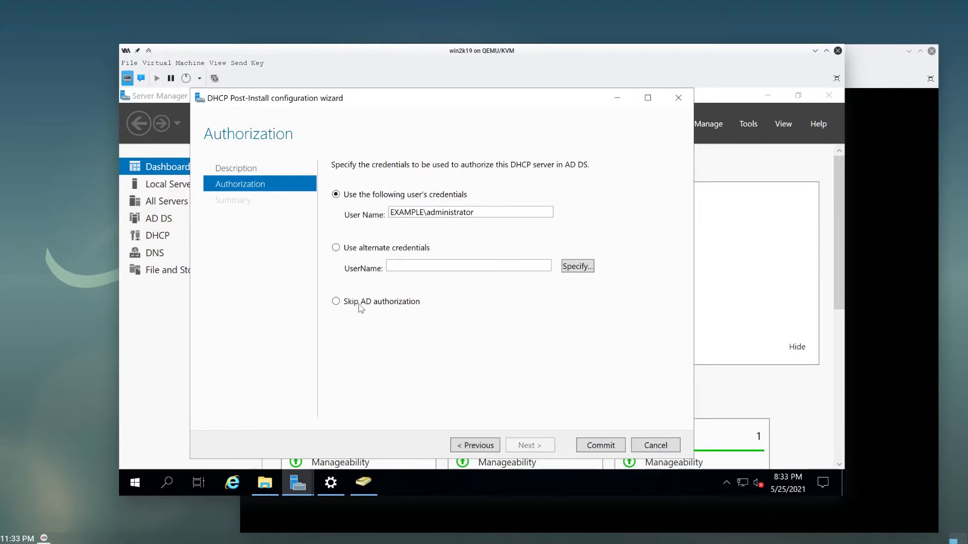
left_click(587, 446)
left_click(600, 445)
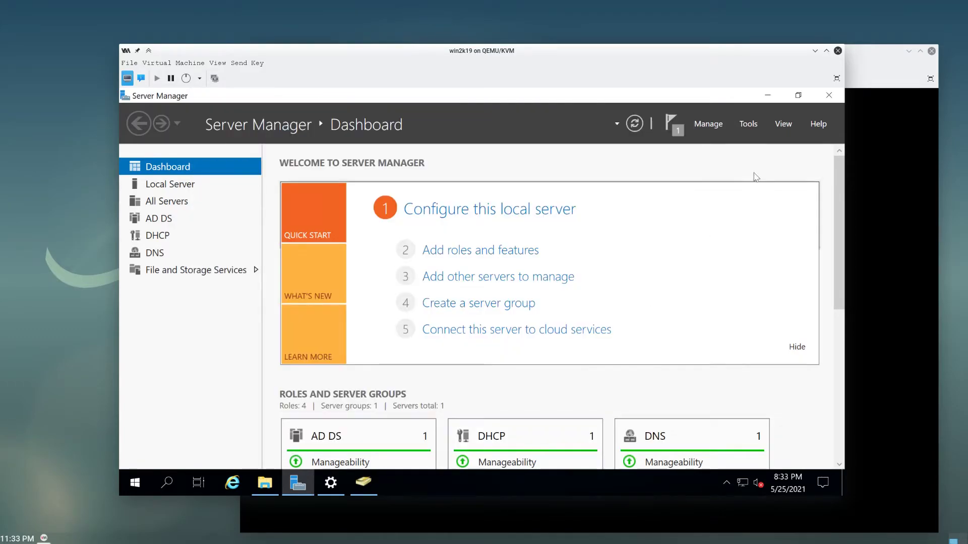
- Open DNS Manager and refresh the example.local zone's host records
left_click(748, 123)
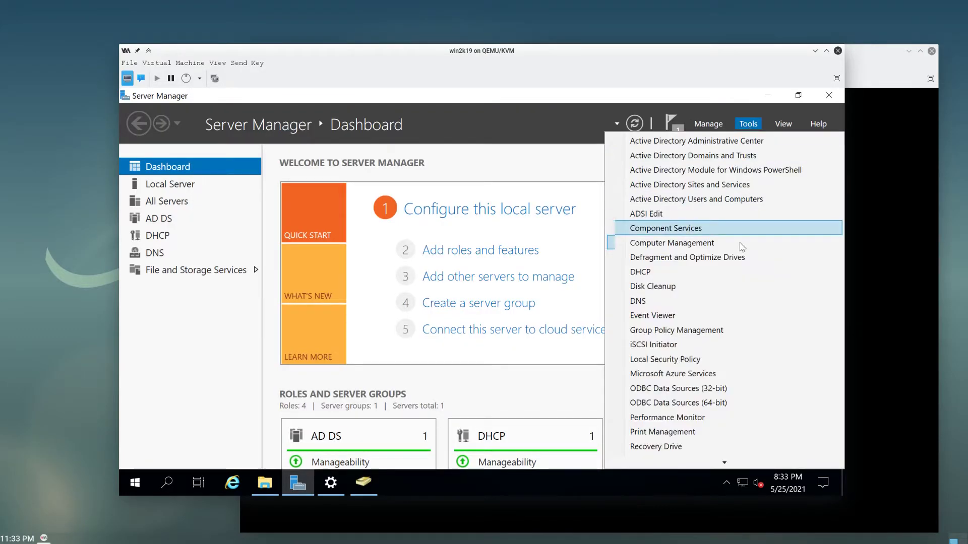
left_click(693, 302)
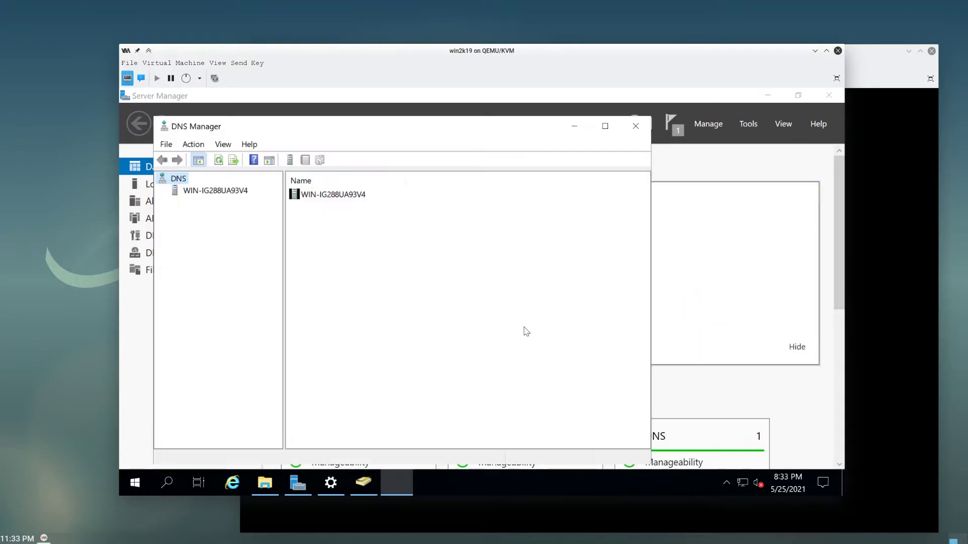
double_click(229, 191)
double_click(229, 203)
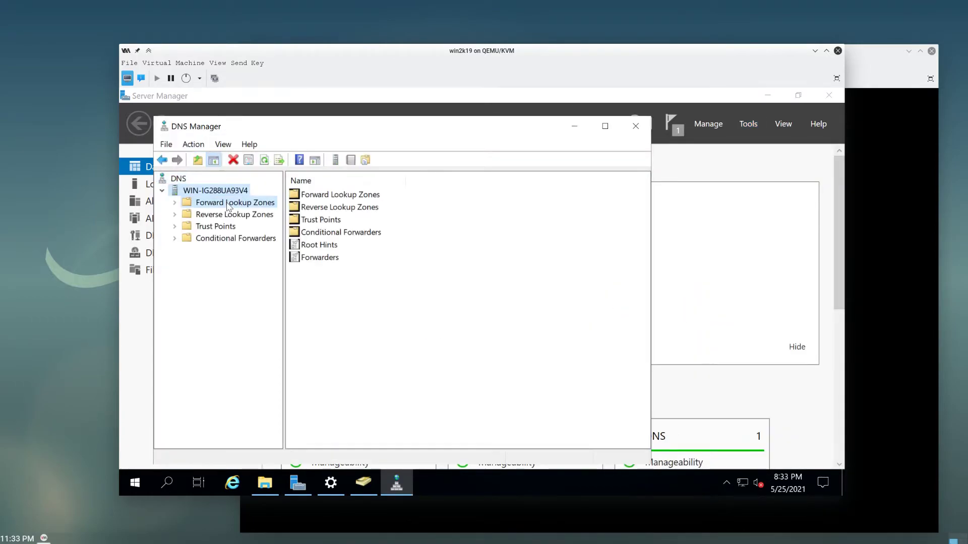
double_click(237, 227)
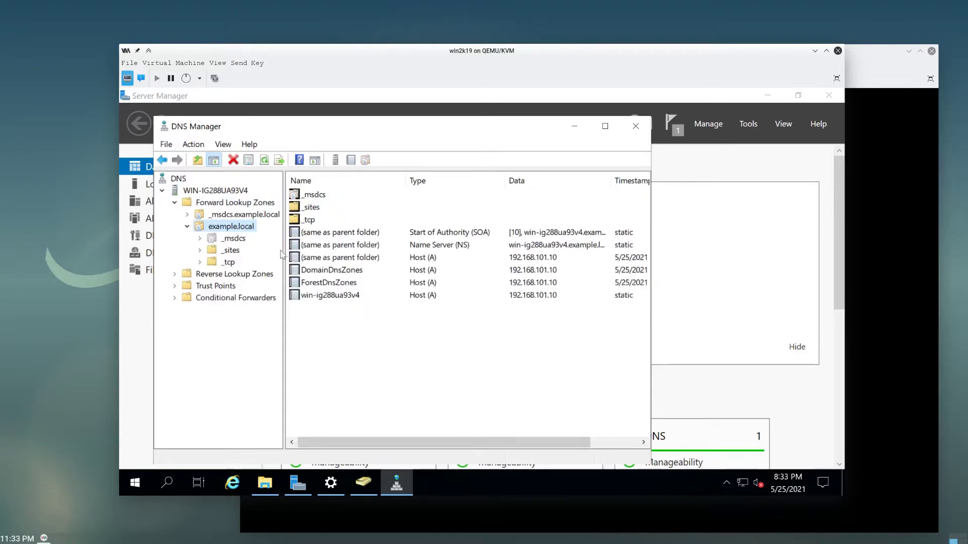
left_click(332, 296)
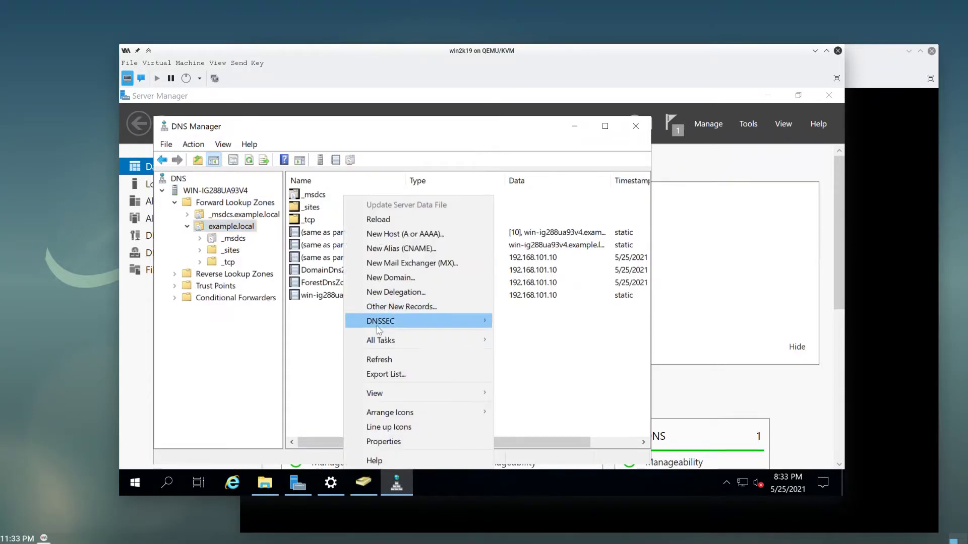
left_click(383, 360)
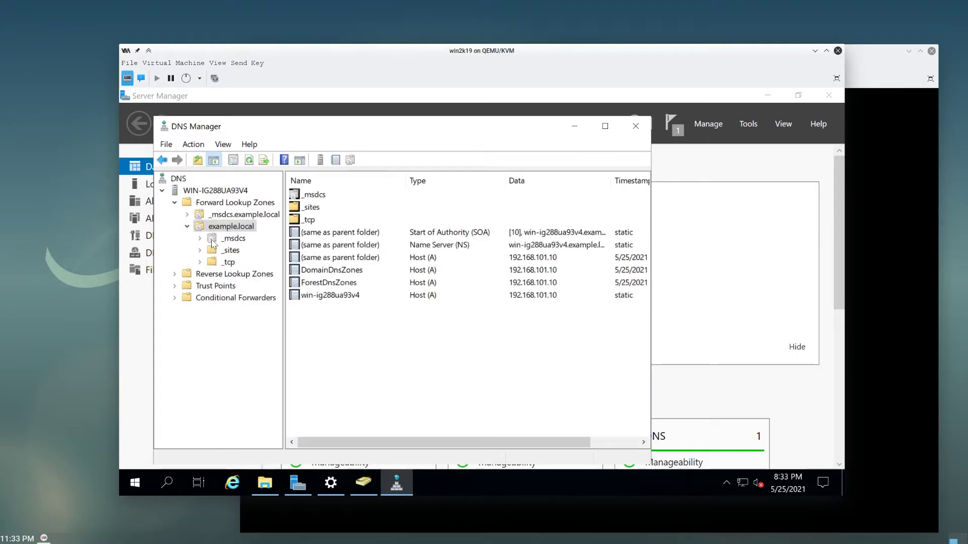
- Select Reverse Lookup Zones and bring up its actions menu
left_click(183, 276)
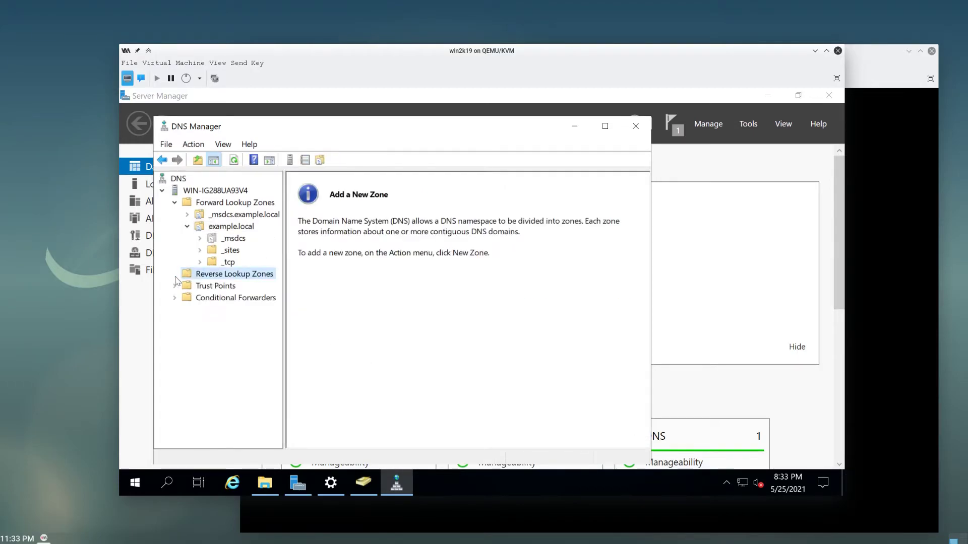
left_click(356, 316)
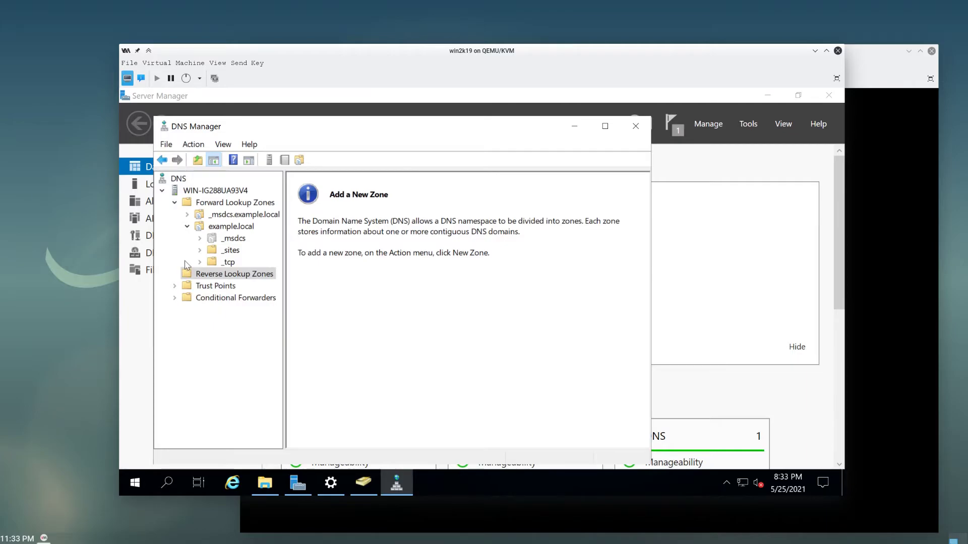
right_click(211, 276)
- Create an AD-integrated IPv4 reverse zone for network 192.168.101 allowing only secure dynamic updates
left_click(252, 284)
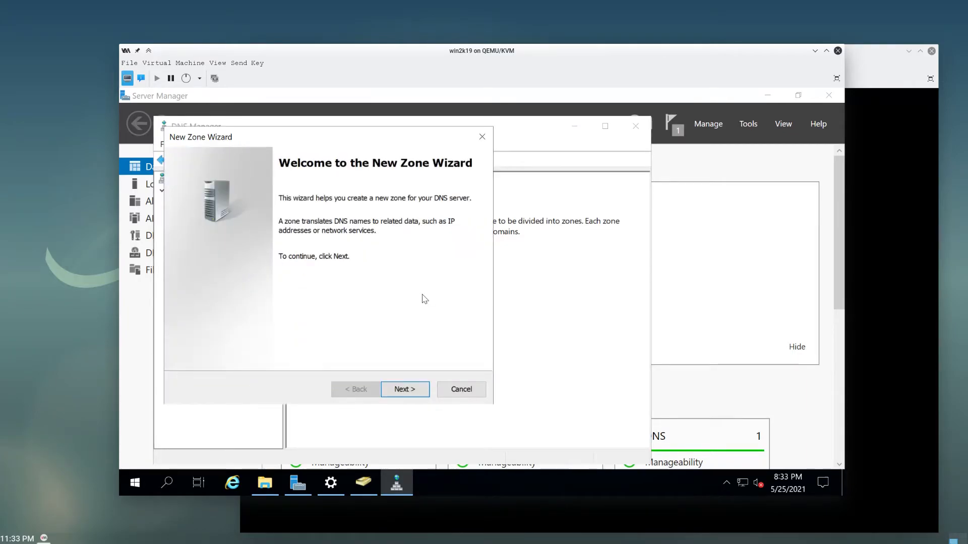
left_click(418, 386)
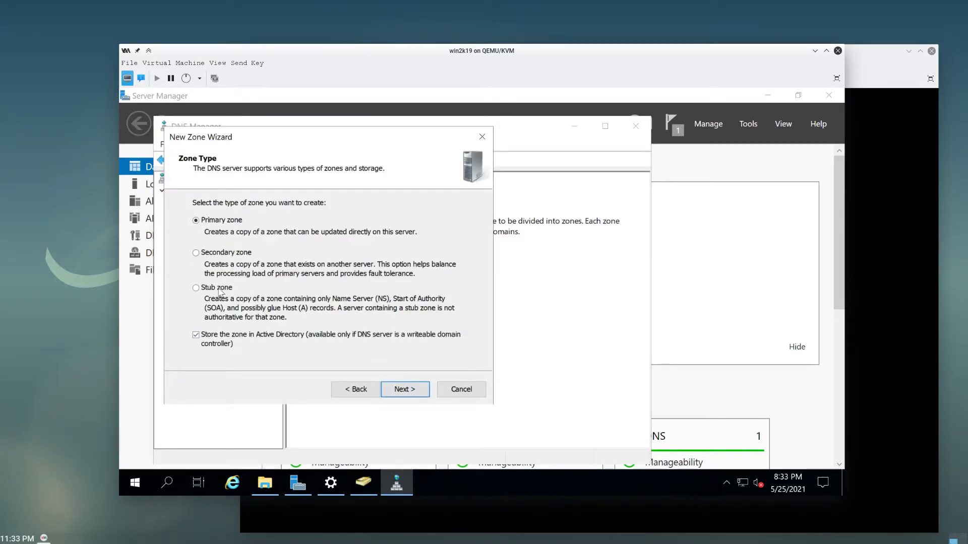
left_click(401, 391)
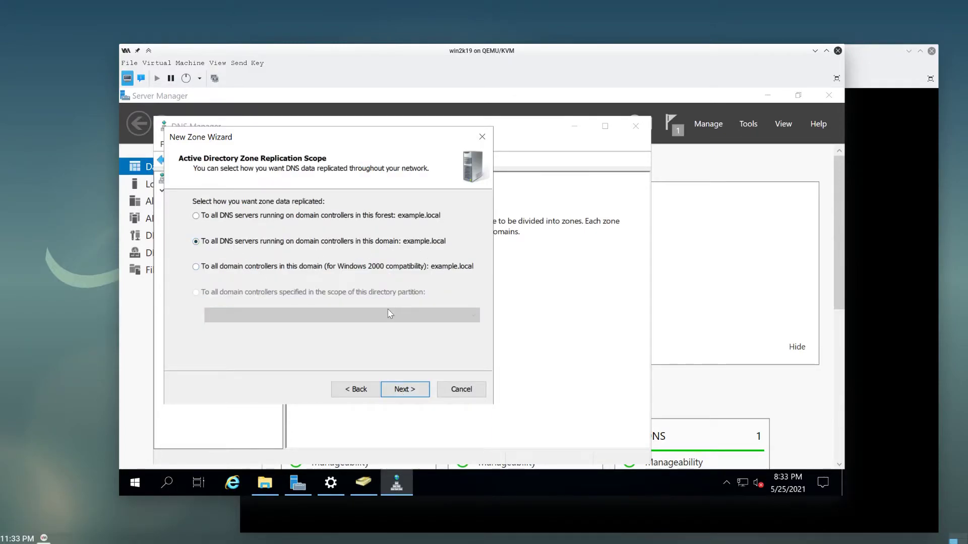
left_click(399, 395)
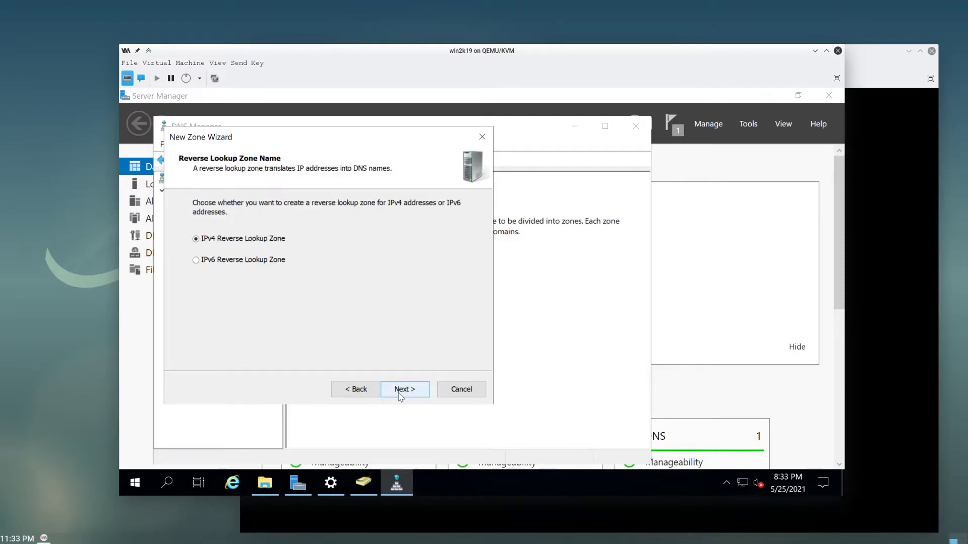
left_click(399, 395)
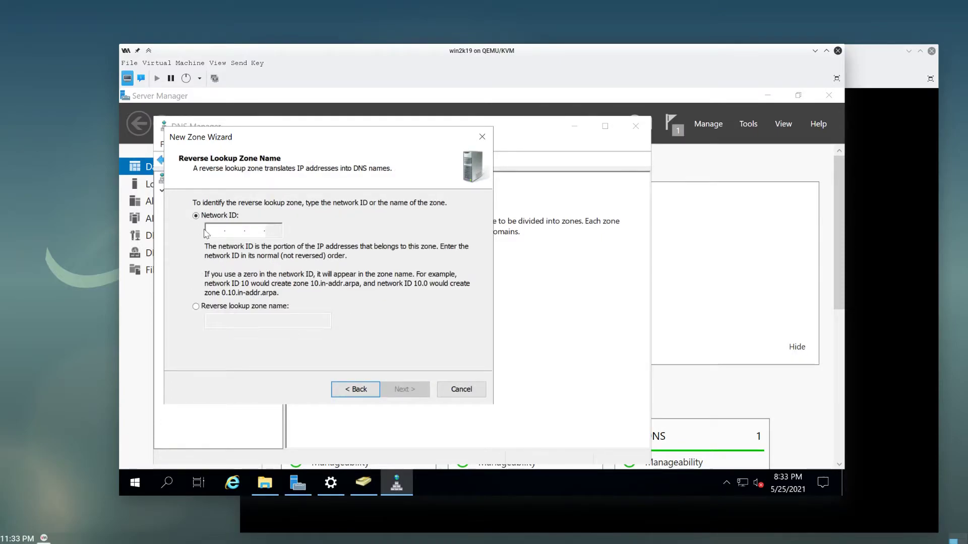
type("192.1")
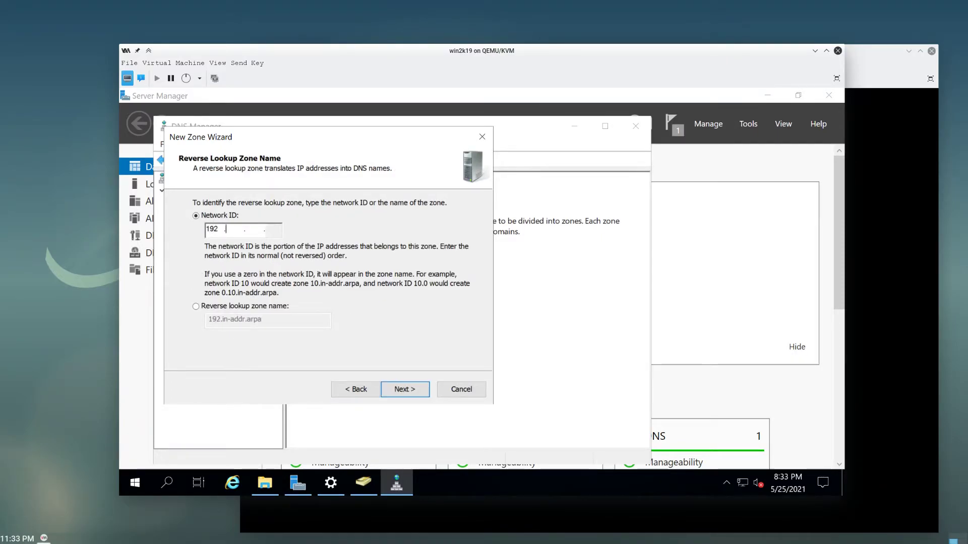
type("68.101")
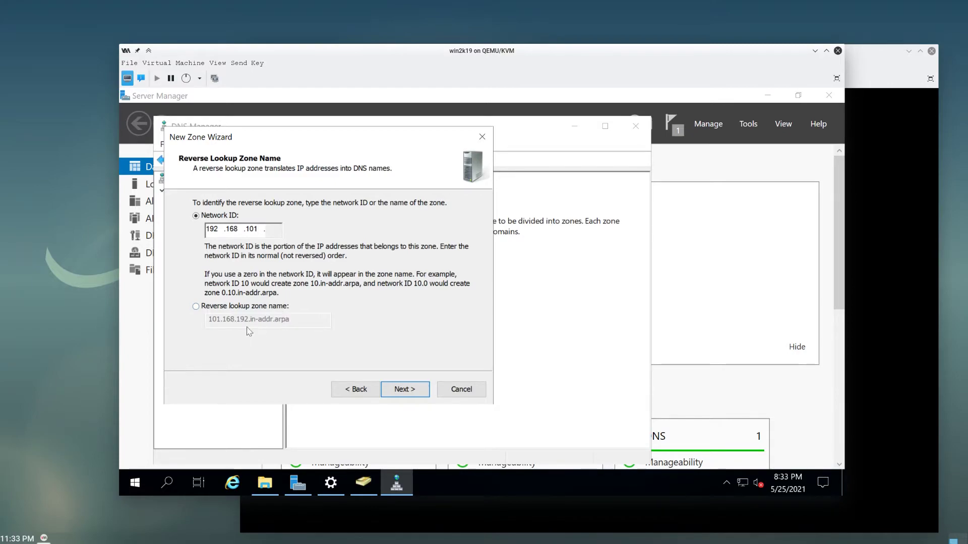
left_click(406, 392)
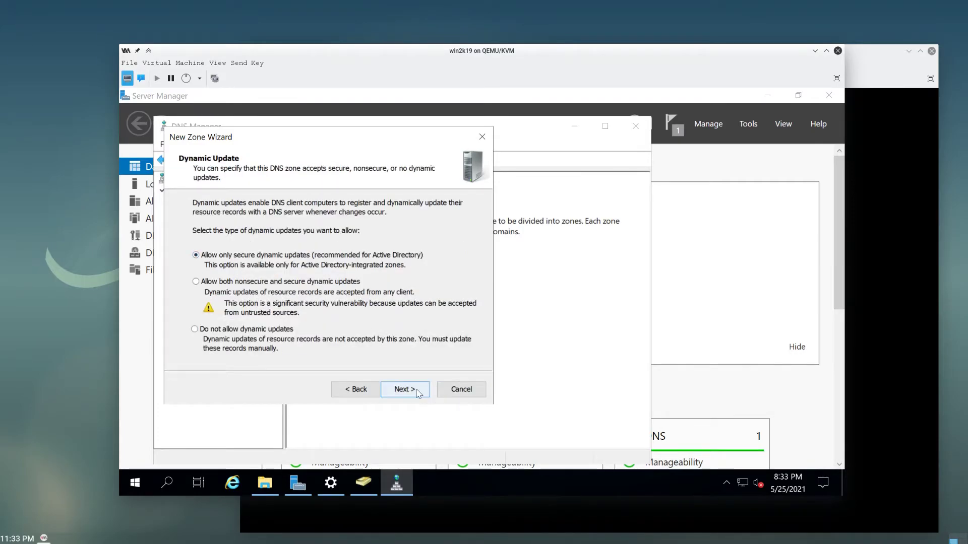
left_click(416, 392)
left_click(414, 394)
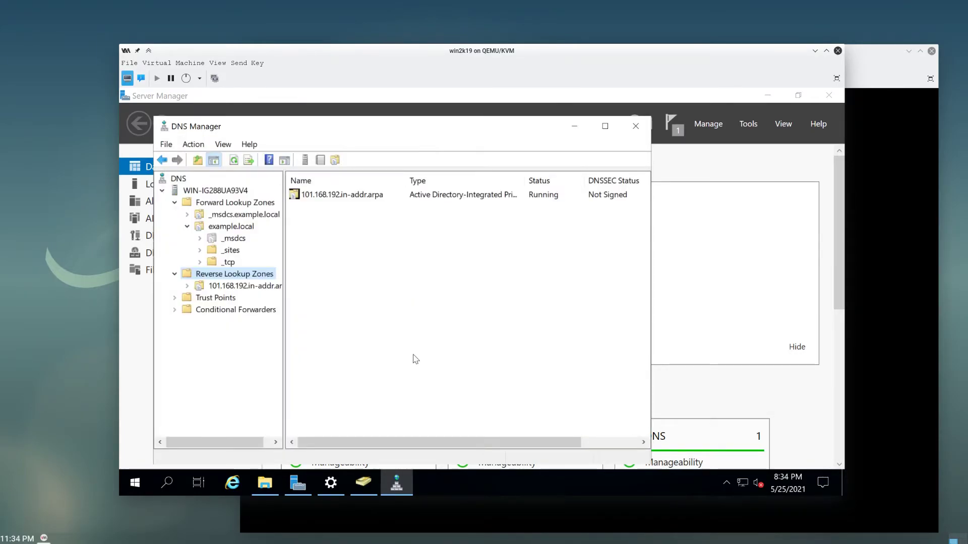
- Inspect the new 101.168.192.in-addr.arpa zone and close DNS Manager
double_click(331, 197)
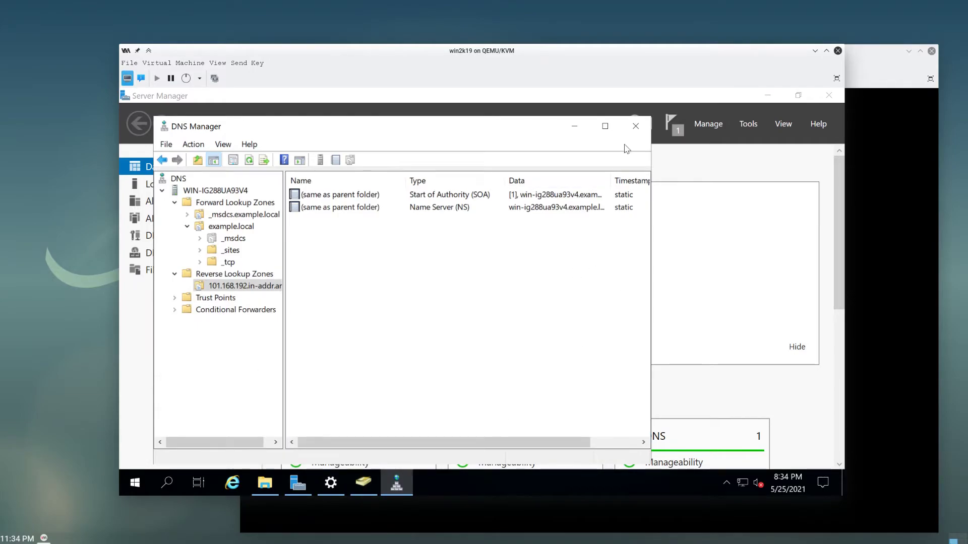
left_click(636, 126)
left_click(746, 126)
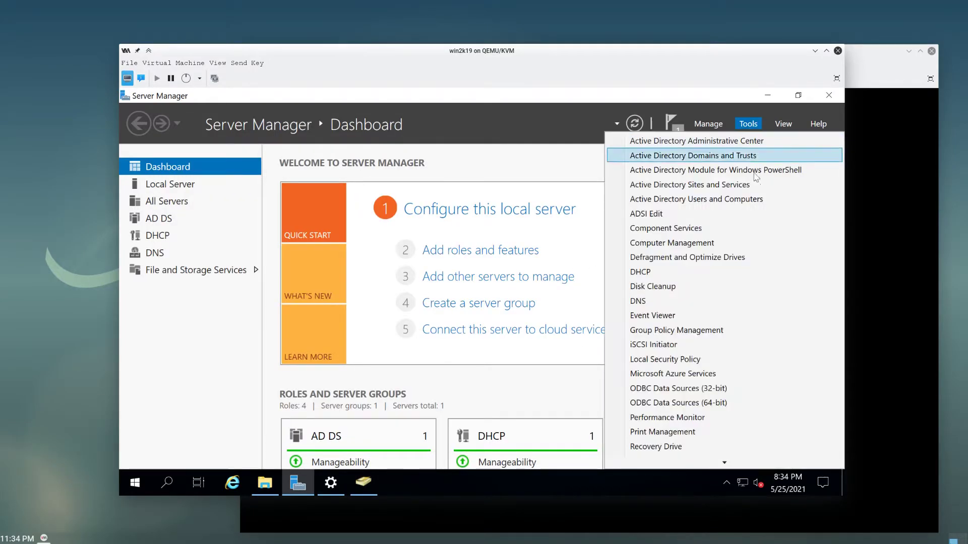
- Open the DHCP console and bring up the IPv4 server properties
left_click(677, 275)
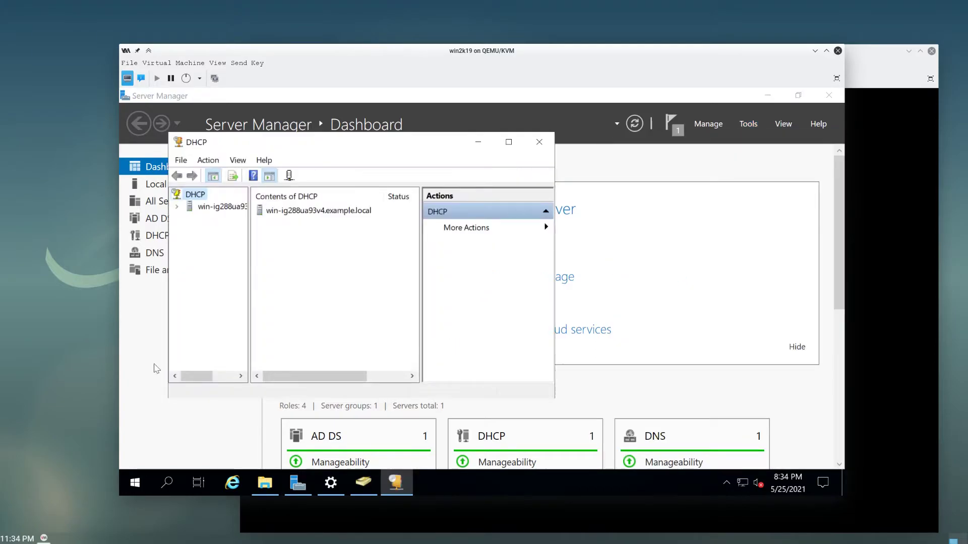
left_click(177, 207)
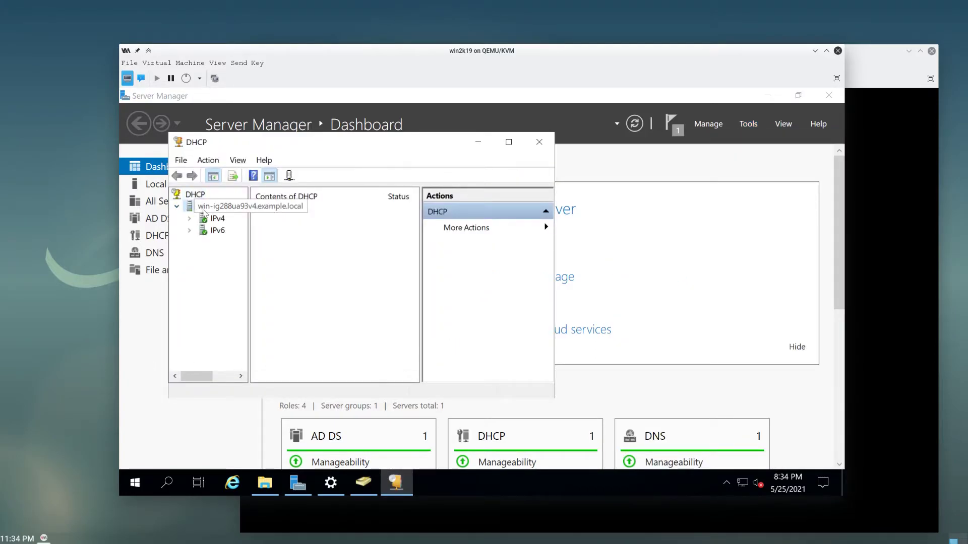
left_click(190, 207)
left_click(189, 219)
right_click(212, 221)
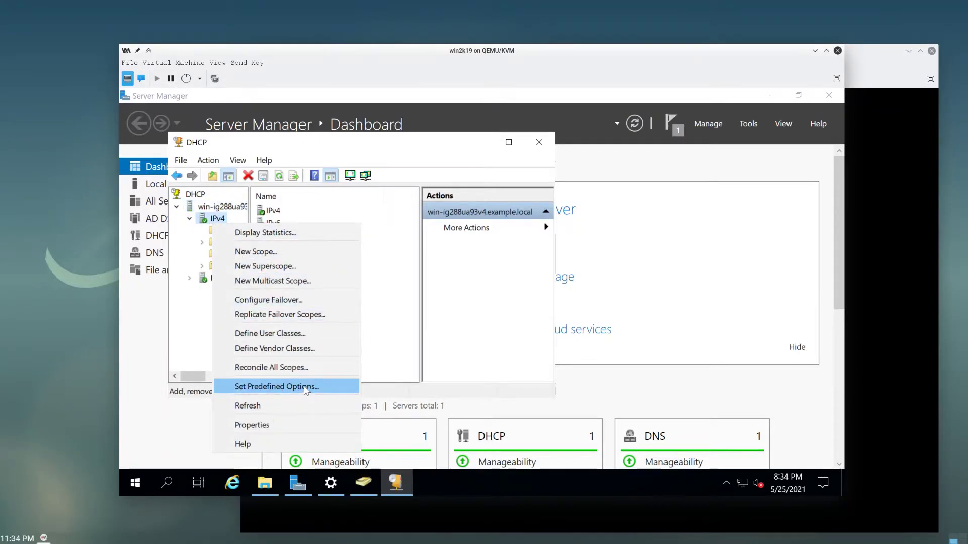
left_click(282, 425)
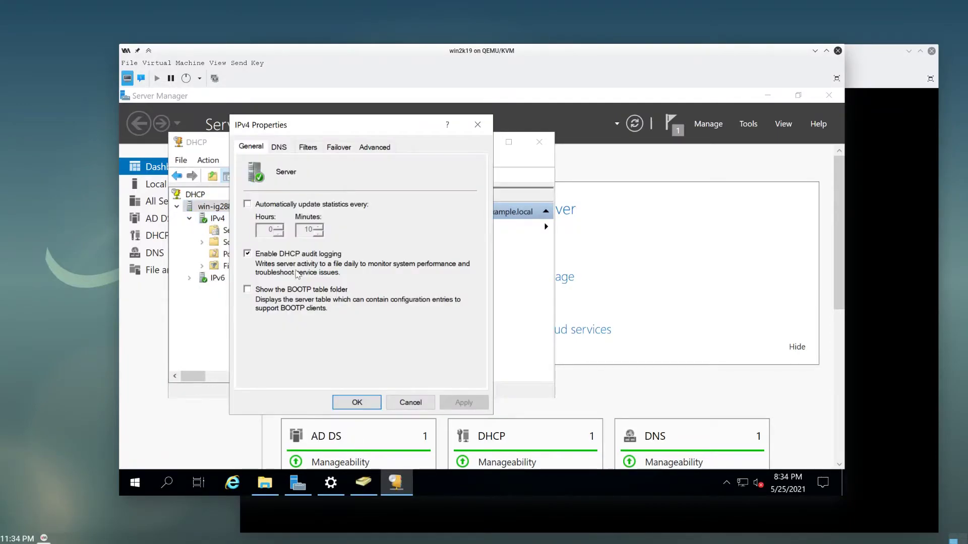
- Keep DNS dynamic updates at 'only if requested by DHCP clients' and apply
left_click(279, 148)
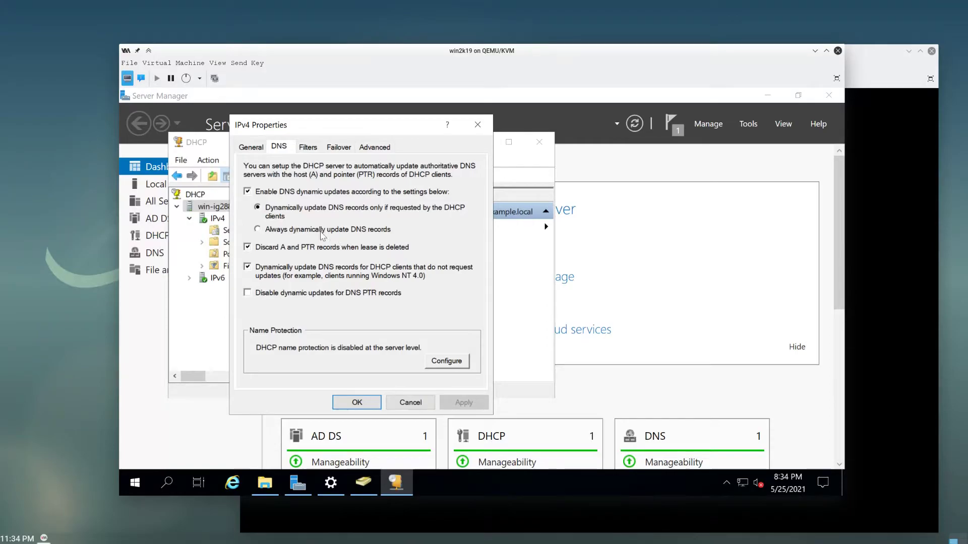
left_click(258, 231)
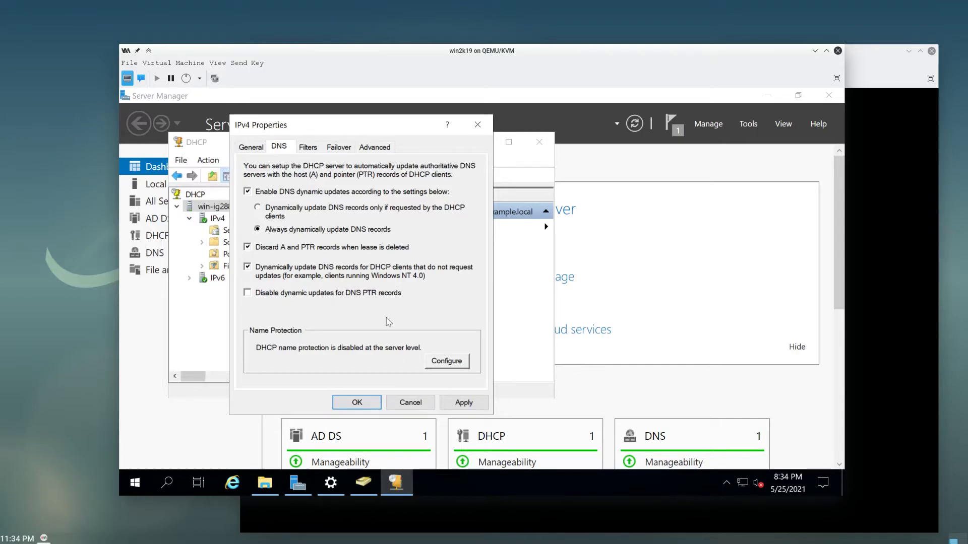
left_click(258, 207)
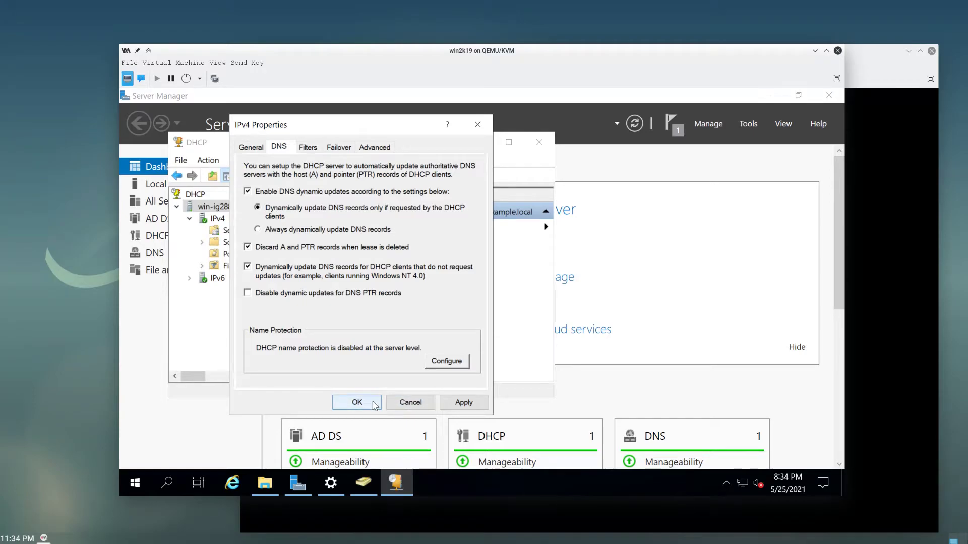
left_click(379, 403)
left_click(857, 378)
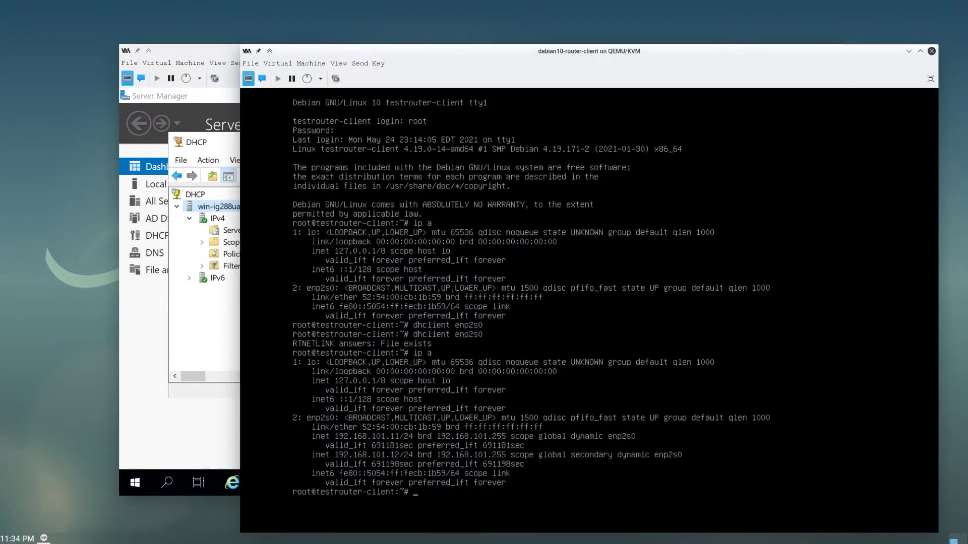
- Release enp2s0's DHCP lease with dhclient -r enp2s0 and check addresses with ip a
key("Up")
key("ctrl+u")
type("dhclient -r enp2s0")
key("Return")
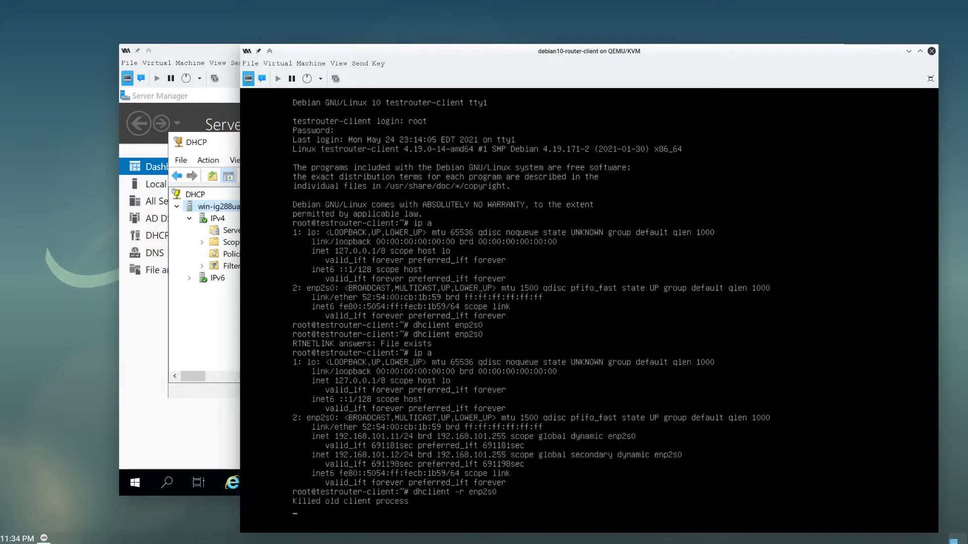
type("ip a")
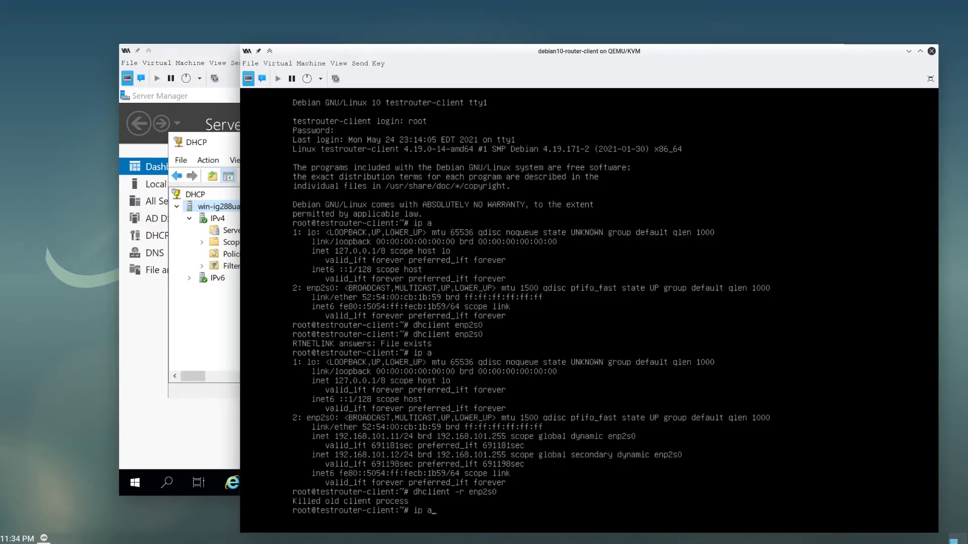
key("Return")
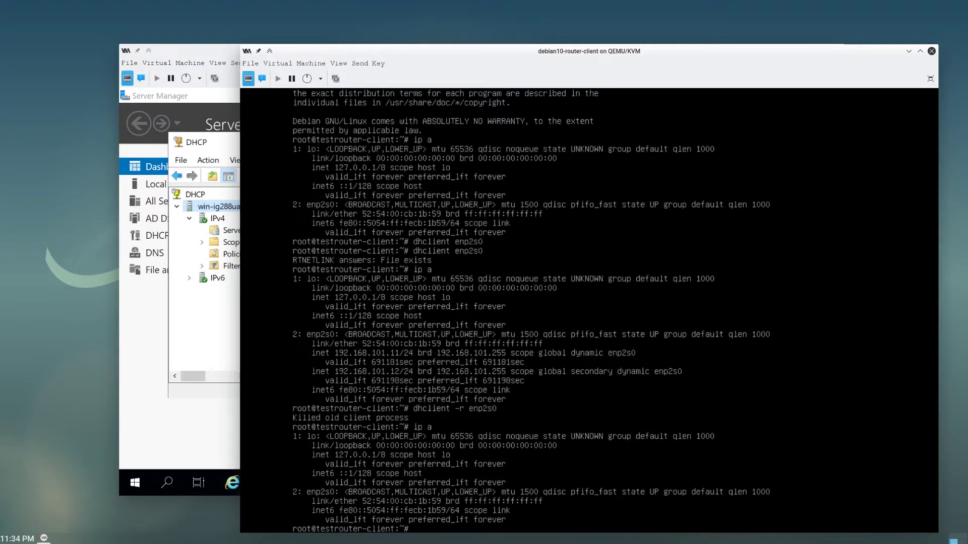
- Renew the enp2s0 lease and confirm it holds only 192.168.101.11
key("Up")
key("Up")
key("Up")
key("Return")
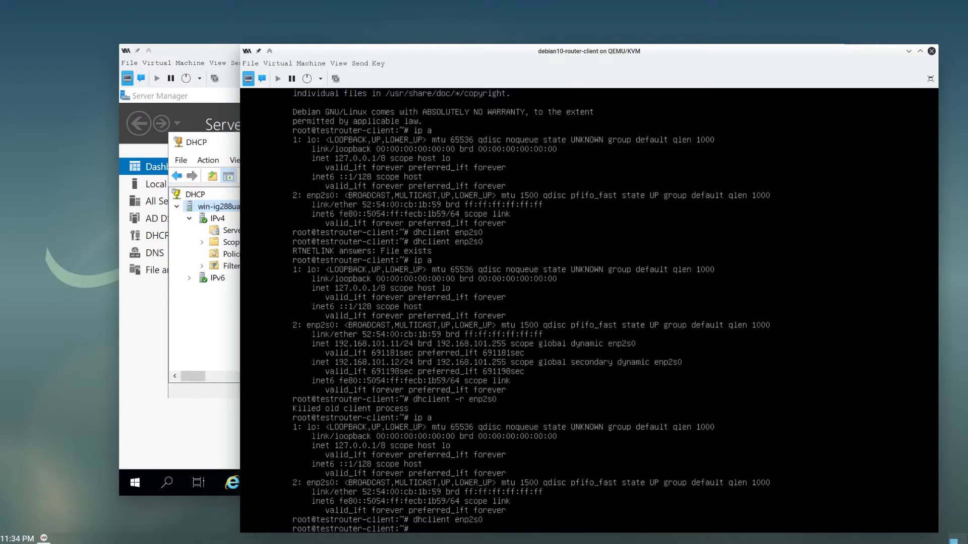
type("ip a")
key("Return")
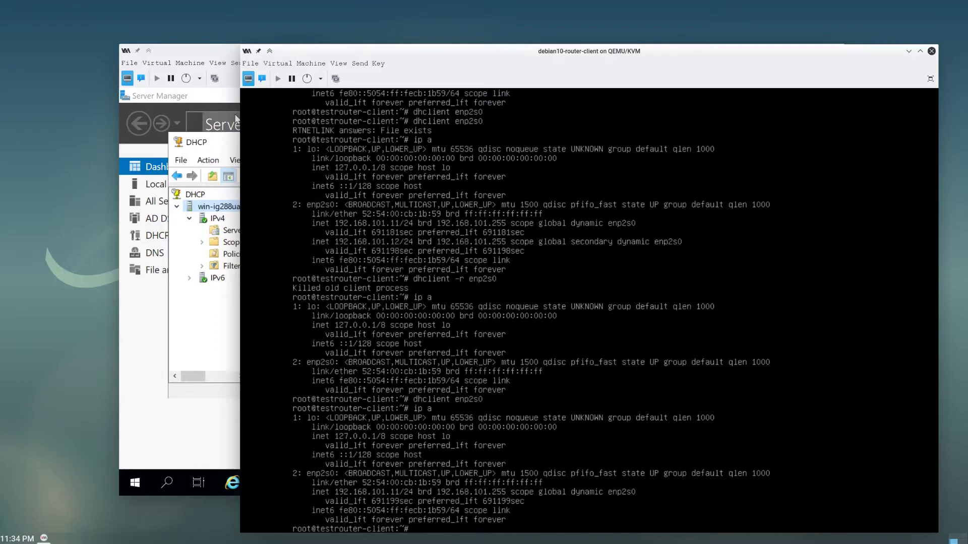
left_click(196, 372)
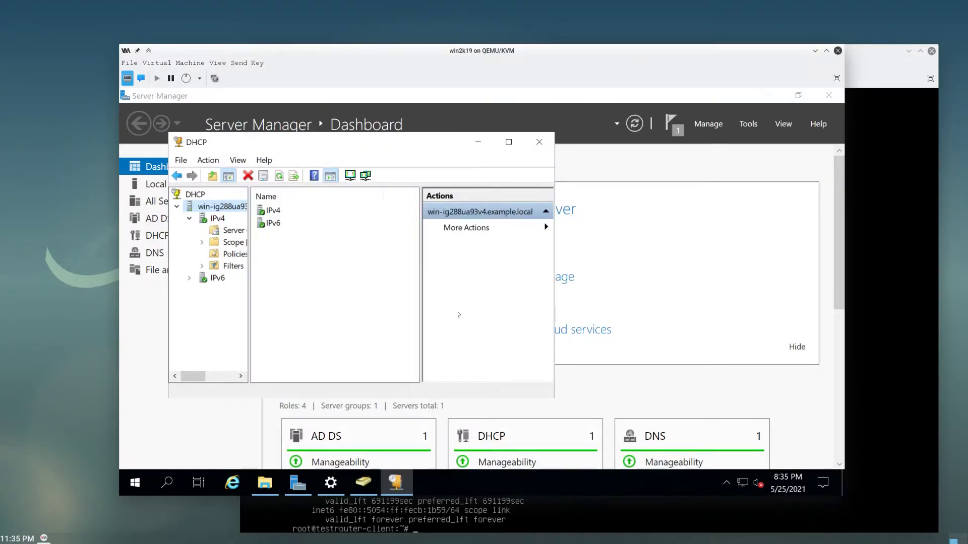
- Refresh example.local and check testrouter-client's A record
mouse_move(299, 471)
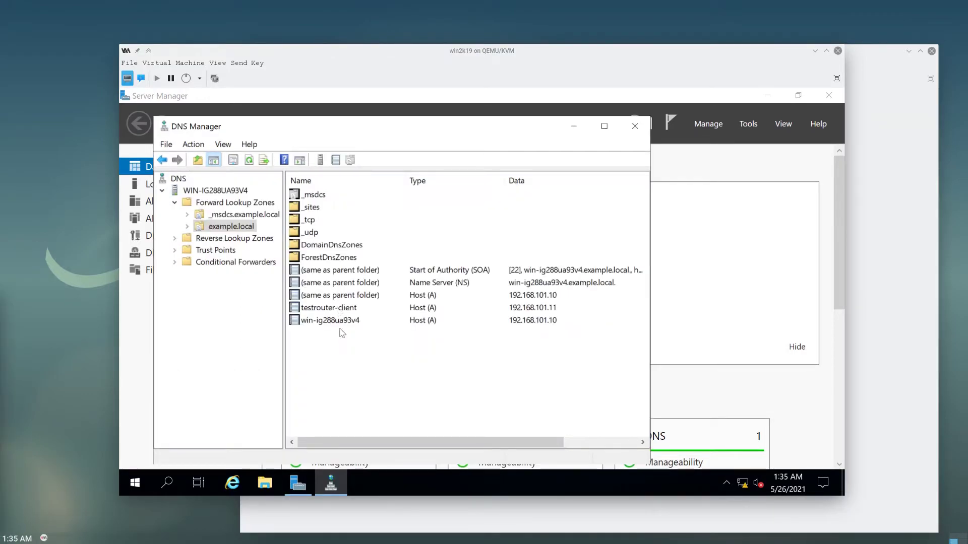
right_click(342, 333)
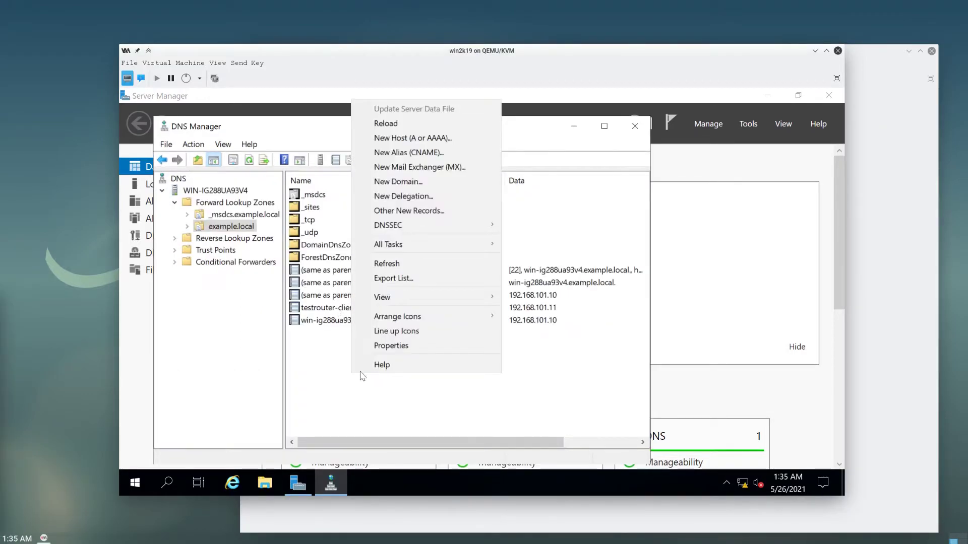
left_click(405, 266)
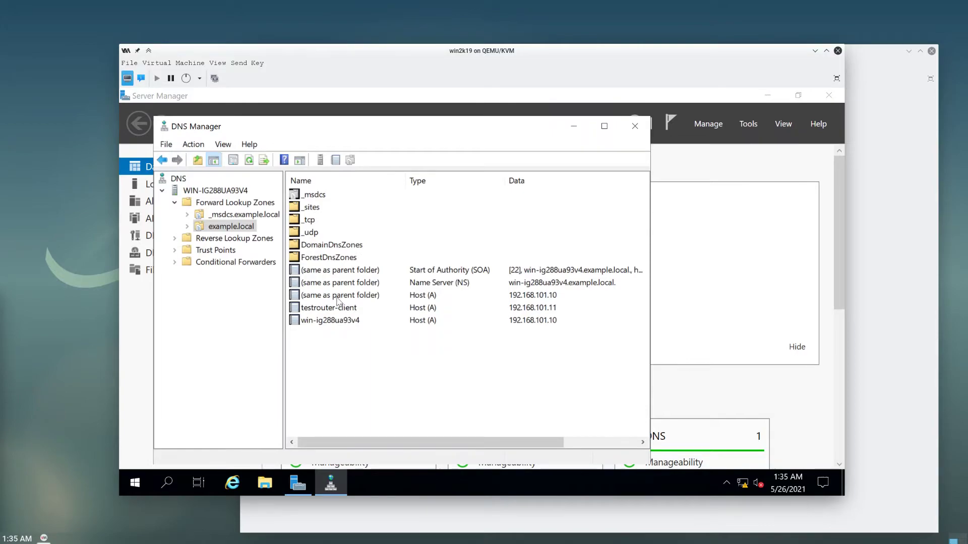
left_click(341, 310)
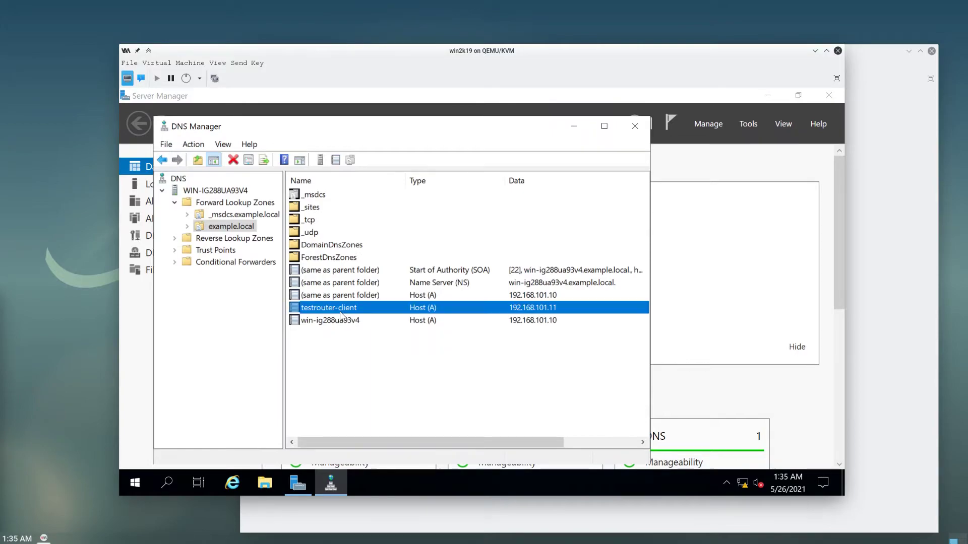
- Check the 192.168.101.11 PTR record in 101.168.192.in-addr.arpa, then return to example.local
left_click(197, 240)
left_click(174, 238)
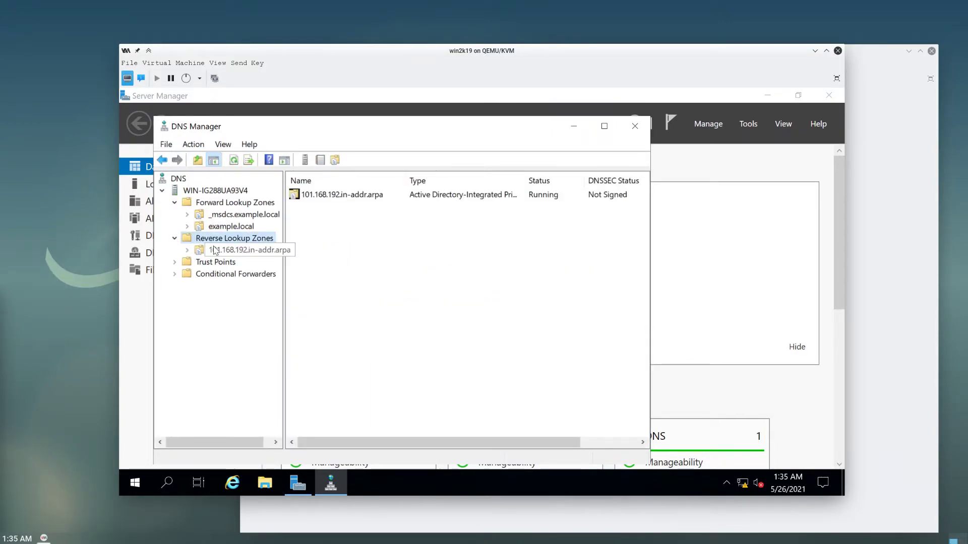
left_click(222, 250)
left_click(350, 225)
left_click(330, 281)
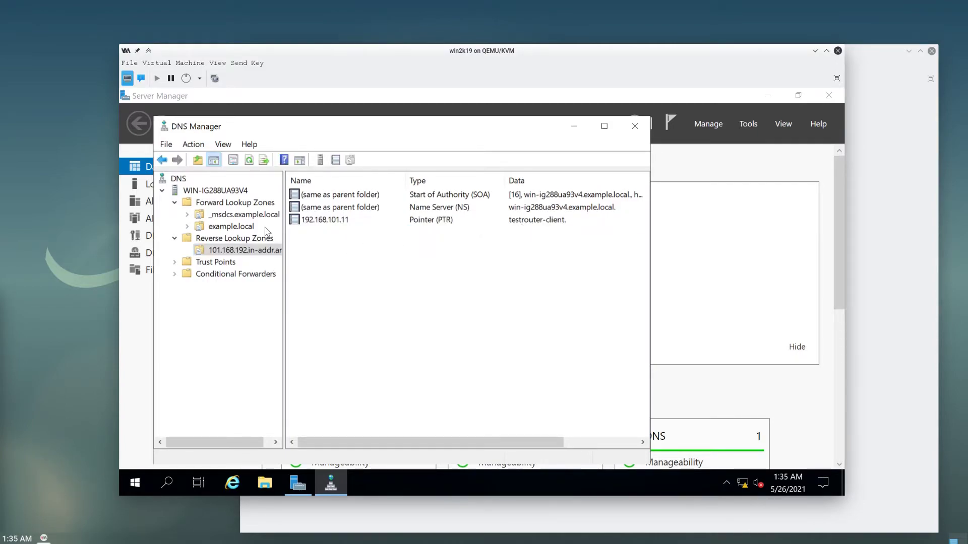
left_click(564, 225)
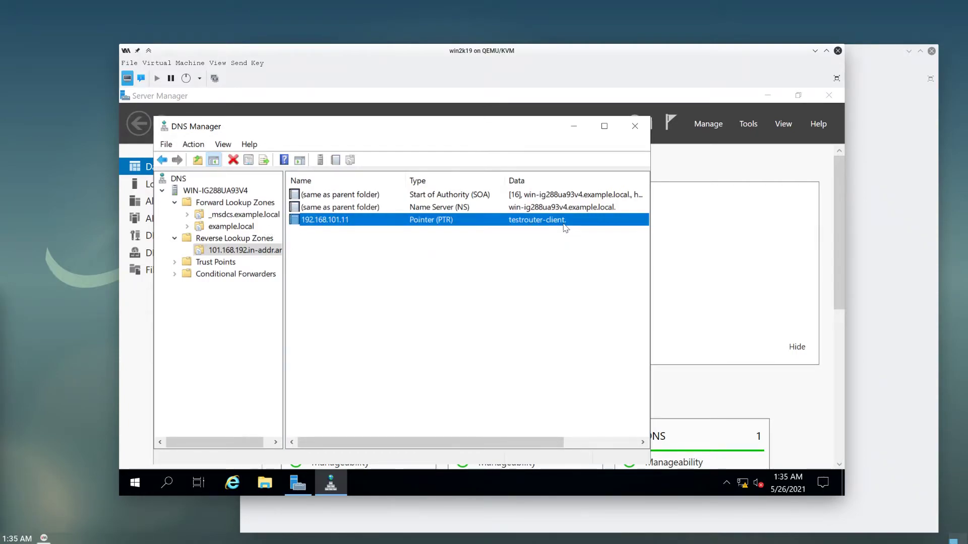
left_click(227, 203)
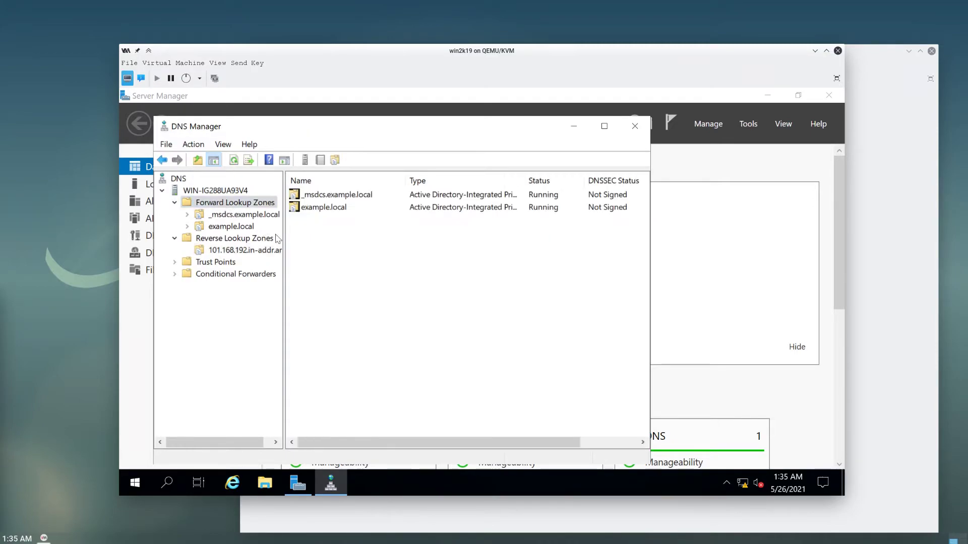
left_click(250, 228)
- Recheck the client's address with ip a and ping 8.8.8.8 to confirm 0% packet loss
left_click(337, 309)
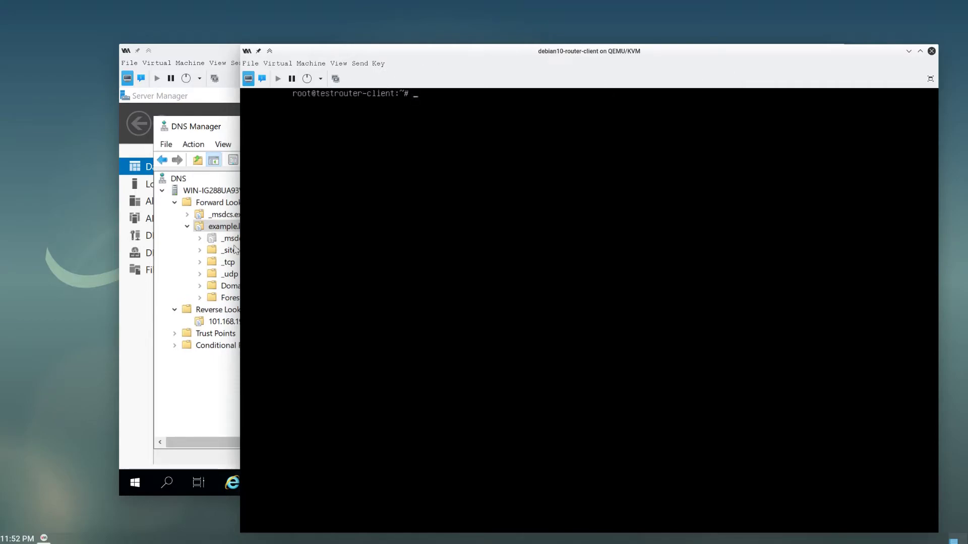
type("a")
key("Return")
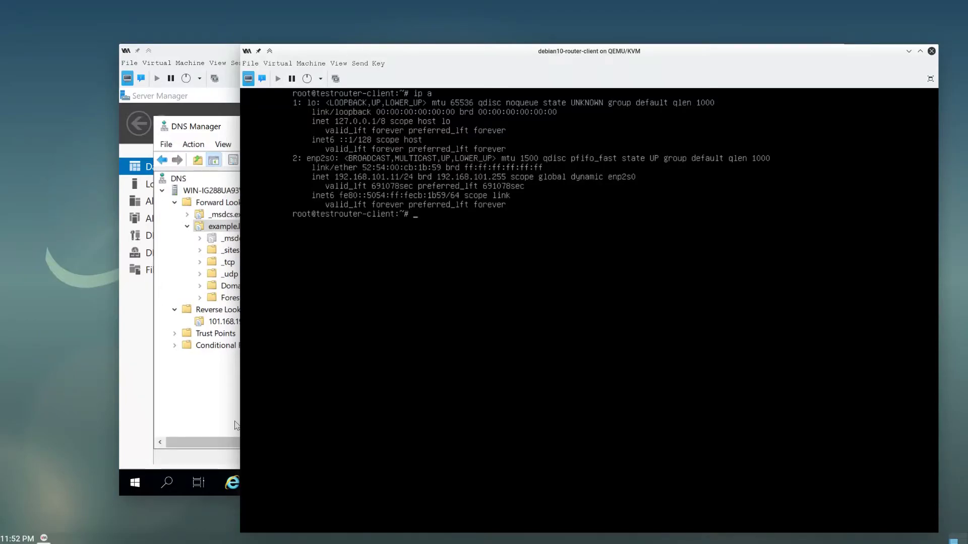
type("ping 8.8.8.8")
key("Return")
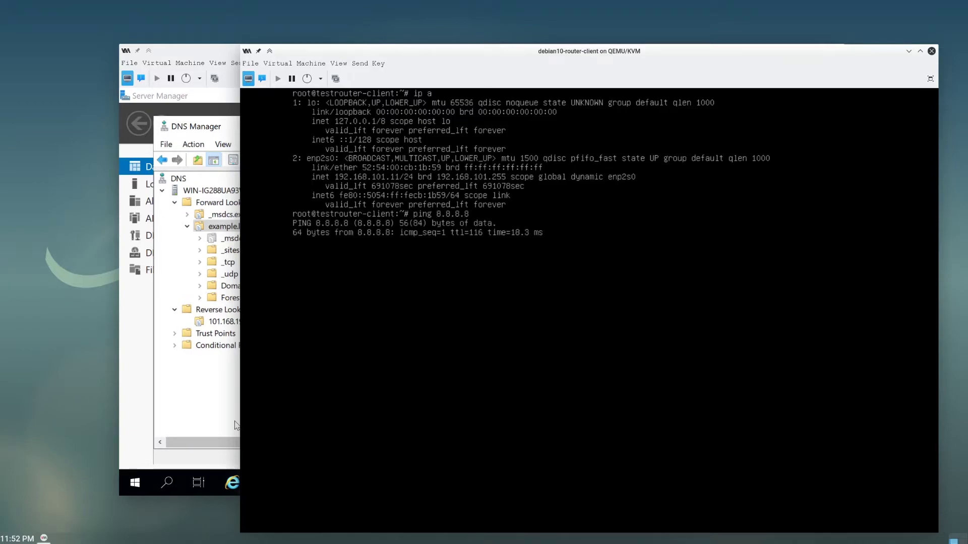
key("ctrl+c")
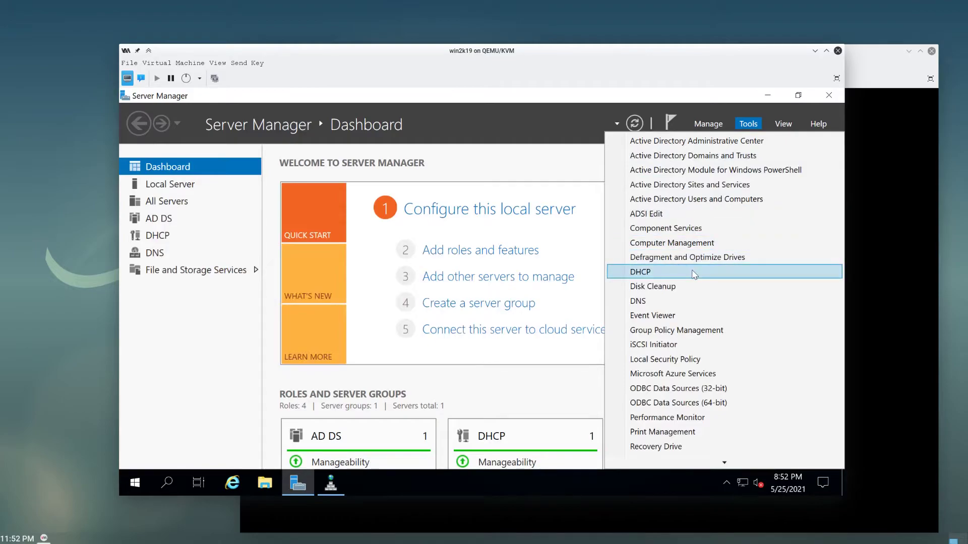
left_click(693, 273)
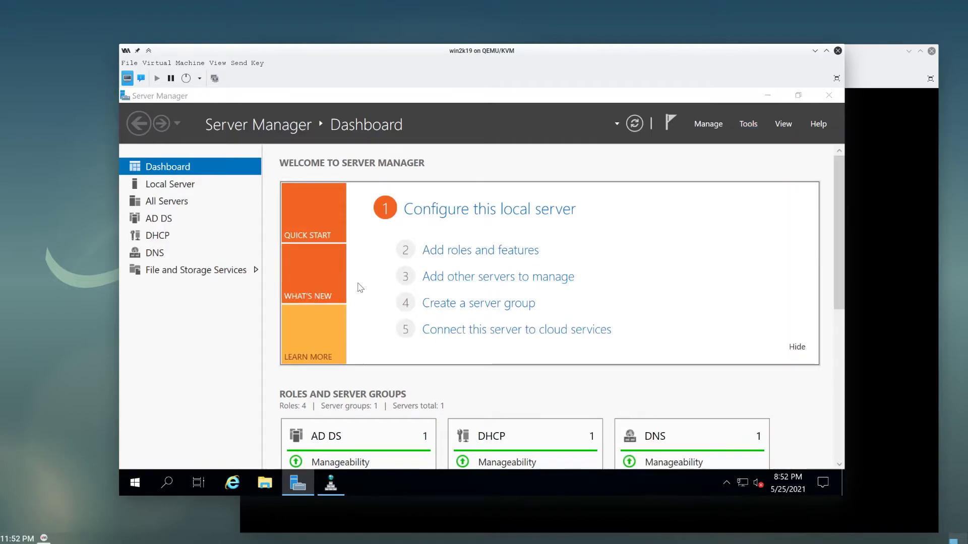
- Expand IPv4 and the scope in the DHCP console to reach Scope Options
left_click(177, 206)
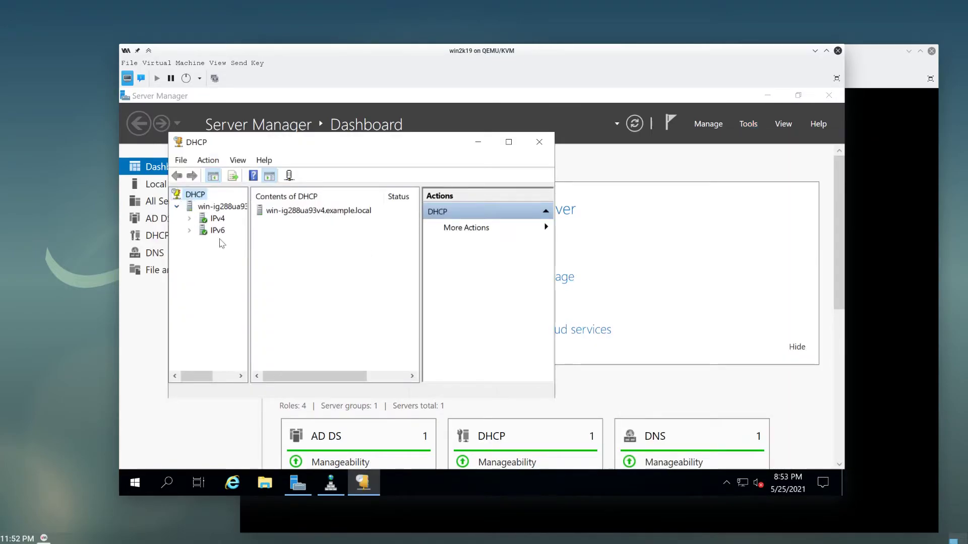
left_click(189, 219)
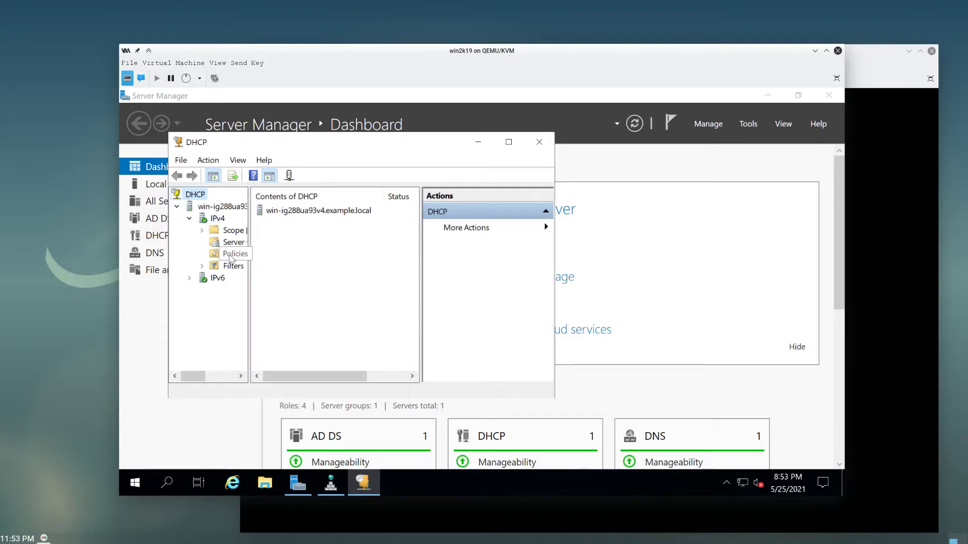
left_click(231, 245)
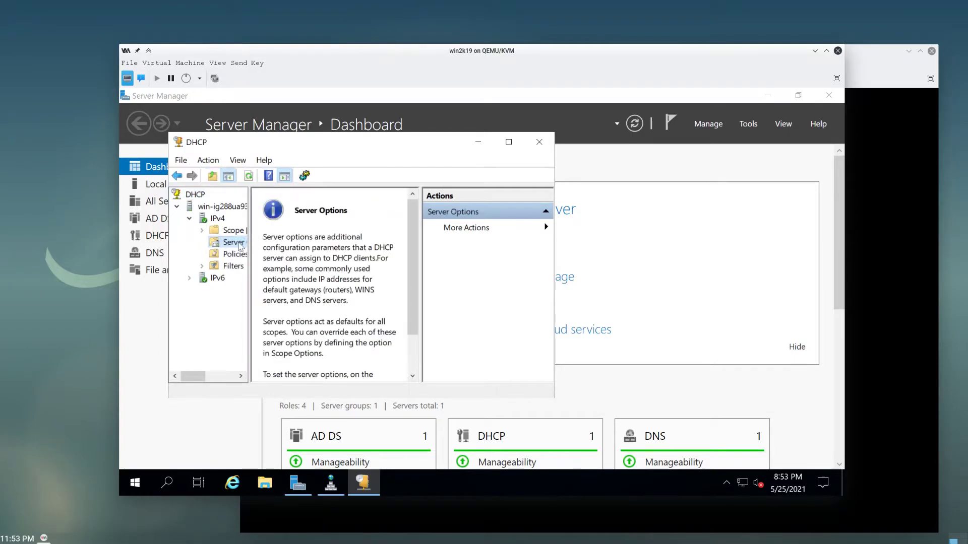
left_click(237, 252)
double_click(239, 233)
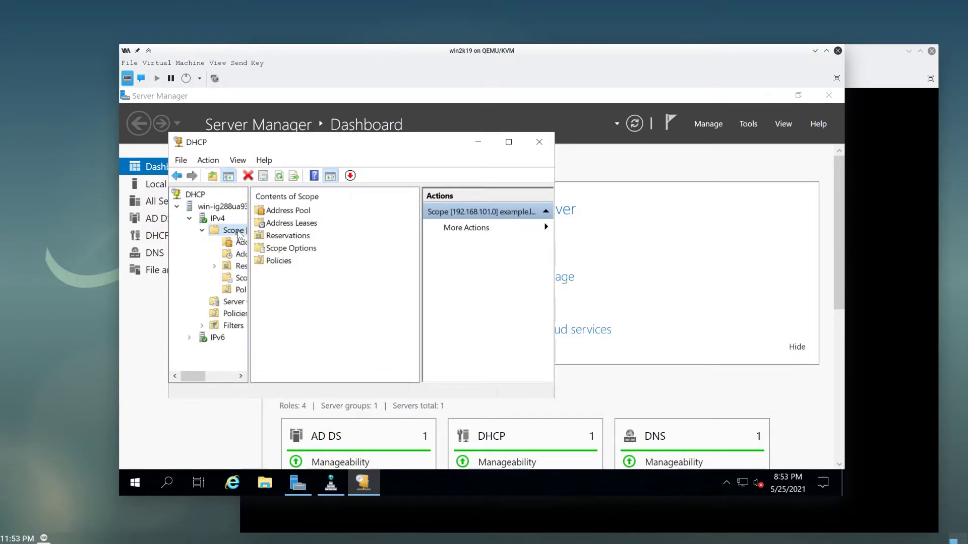
double_click(292, 248)
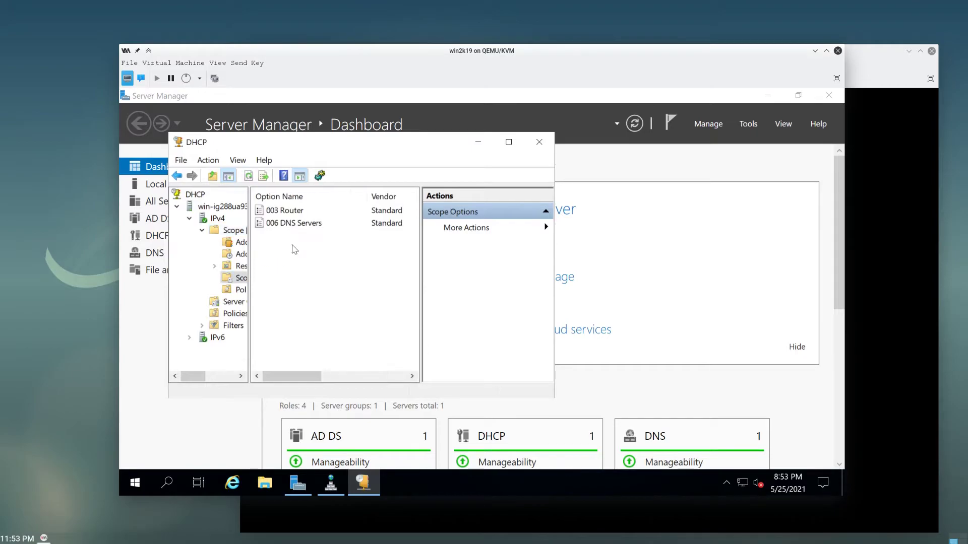
- Review the 003 Router and 006 DNS Servers (192.168.101.10) options without changes
left_click(291, 213)
left_click(291, 222)
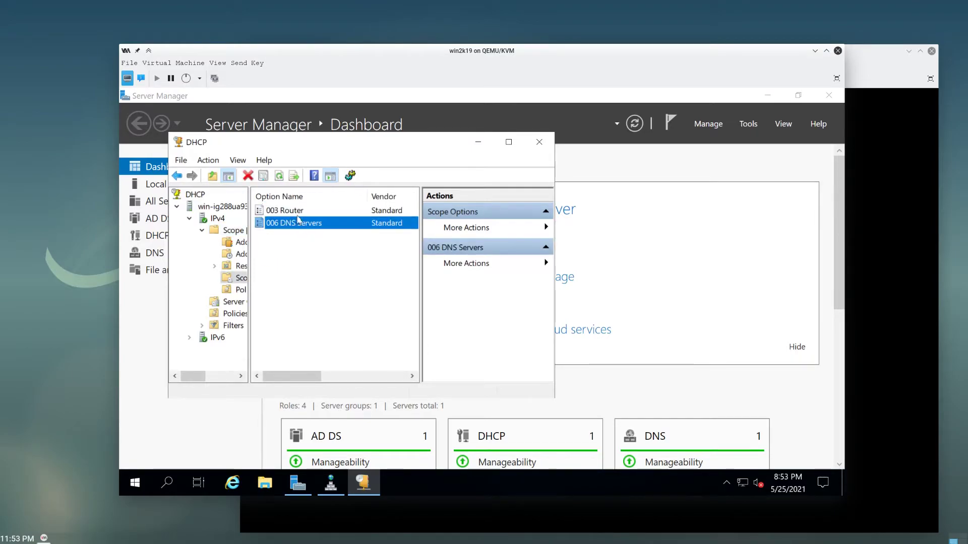
double_click(295, 213)
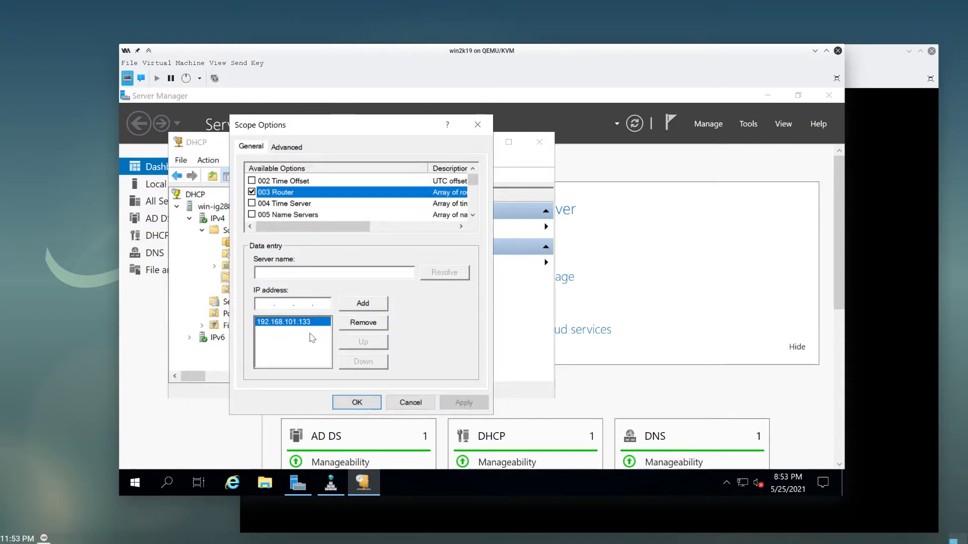
left_click(411, 402)
double_click(324, 228)
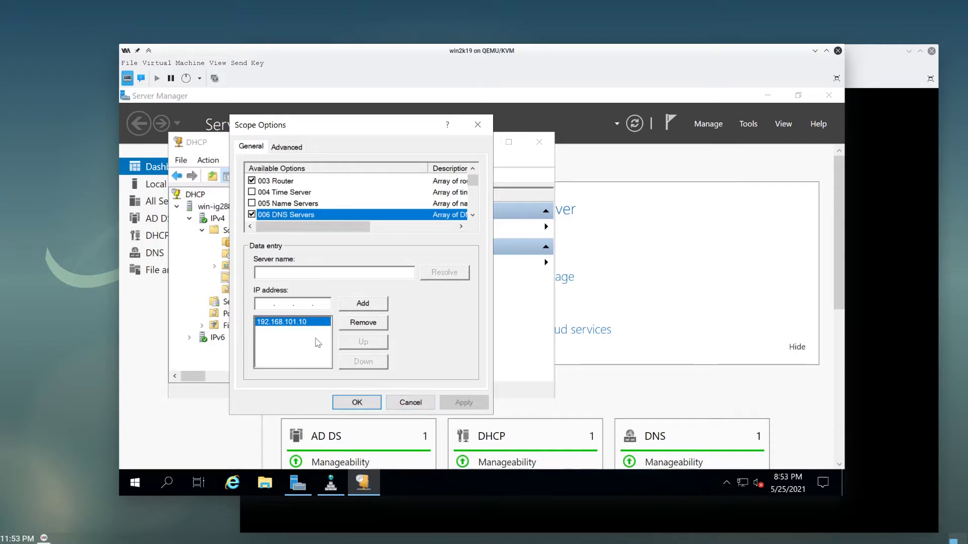
left_click(410, 402)
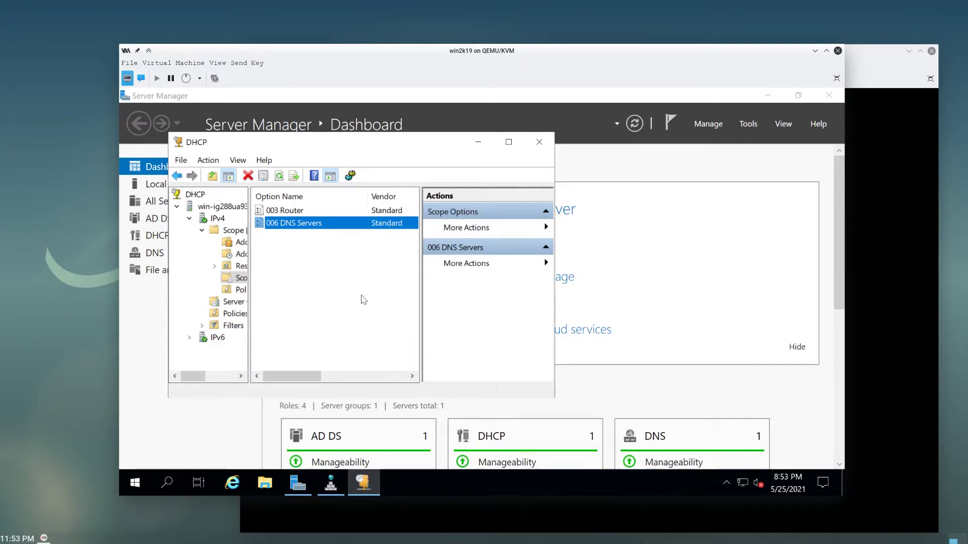
- Review the DNS server's properties to confirm it listens on all addresses, then close unchanged
left_click(331, 483)
right_click(208, 192)
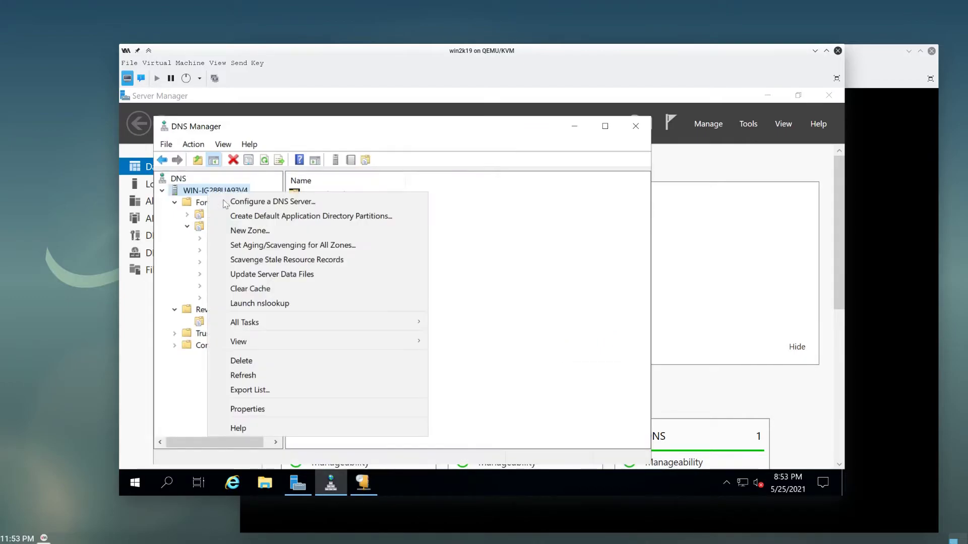
left_click(286, 402)
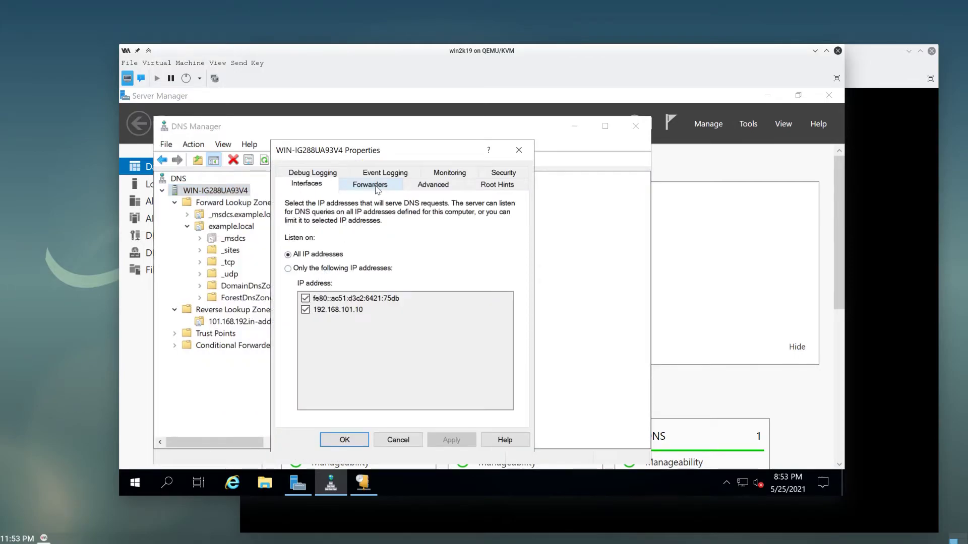
left_click(402, 440)
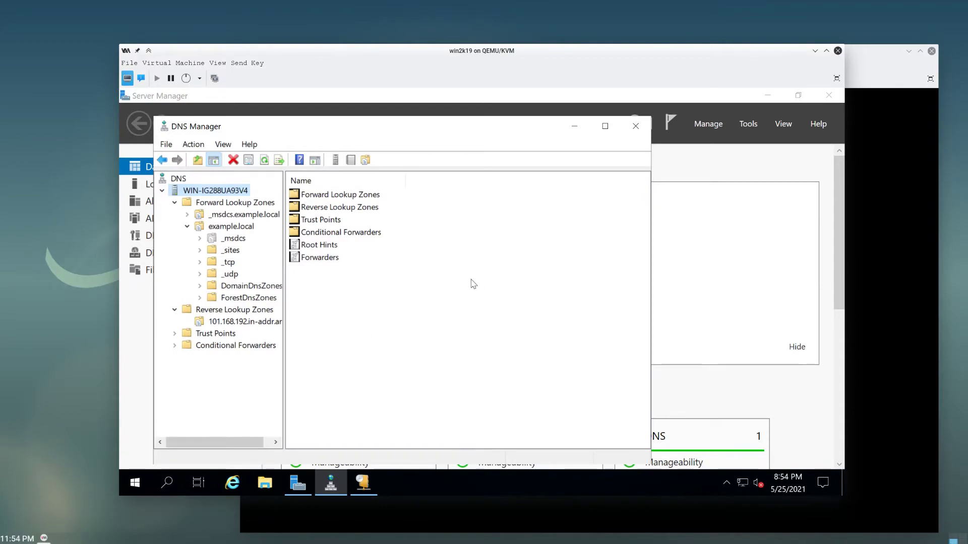
- Close DNS Manager and the DHCP console, then bring the Debian client terminal forward
left_click(635, 126)
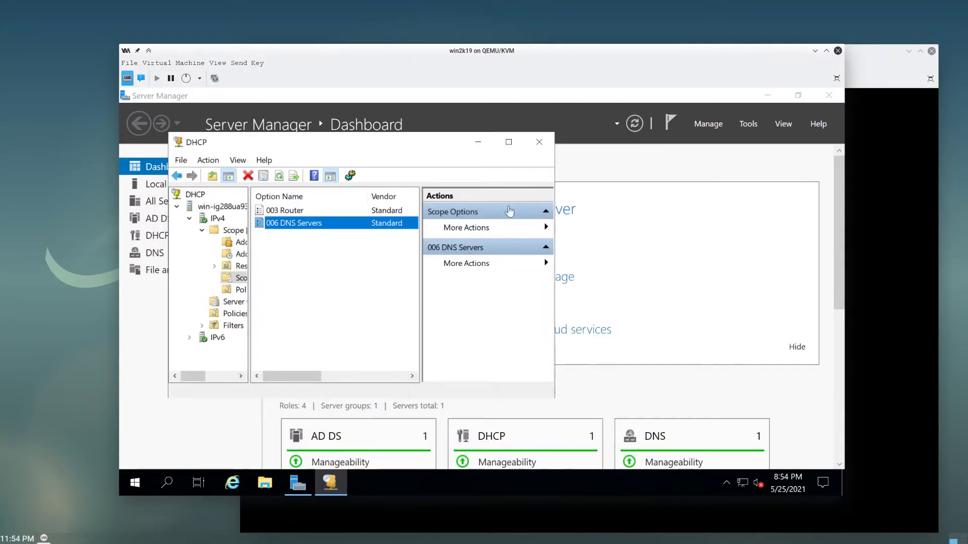
left_click(539, 142)
left_click(887, 302)
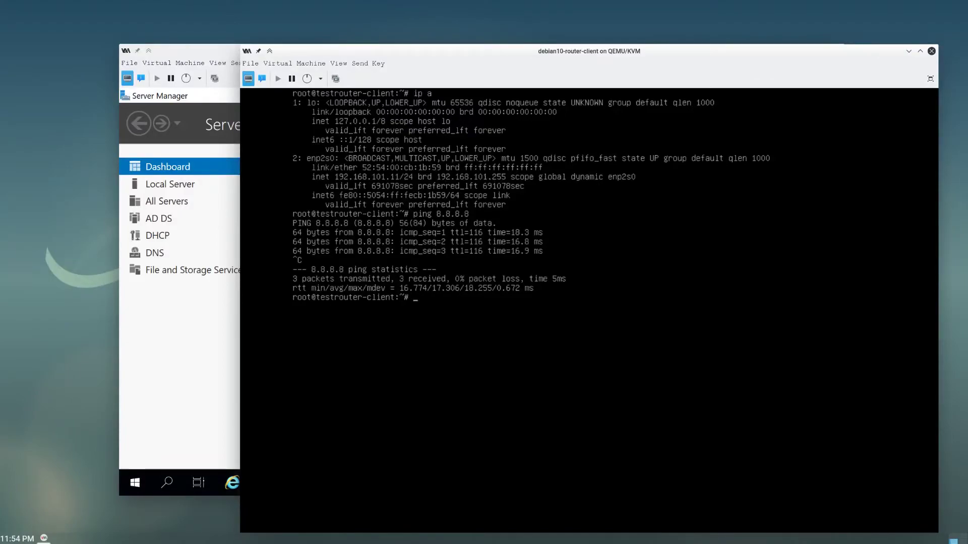
- Check ip route and the nameserver in /etc/resolv.conf, then run apt install sudo
type("ip route")
key("Return")
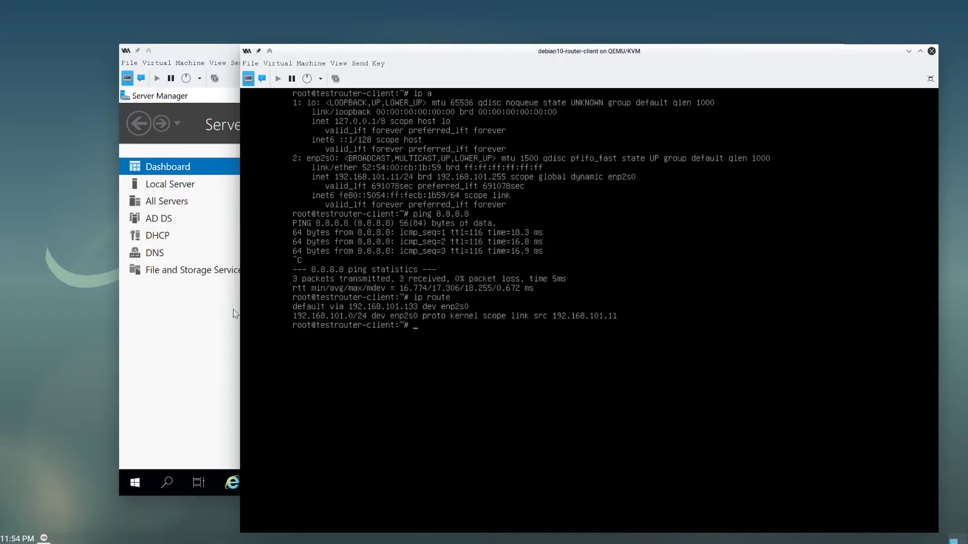
type("cat /etc/red")
key("BackSpace")
type("s")
key("Tab")
type("l")
key("Return")
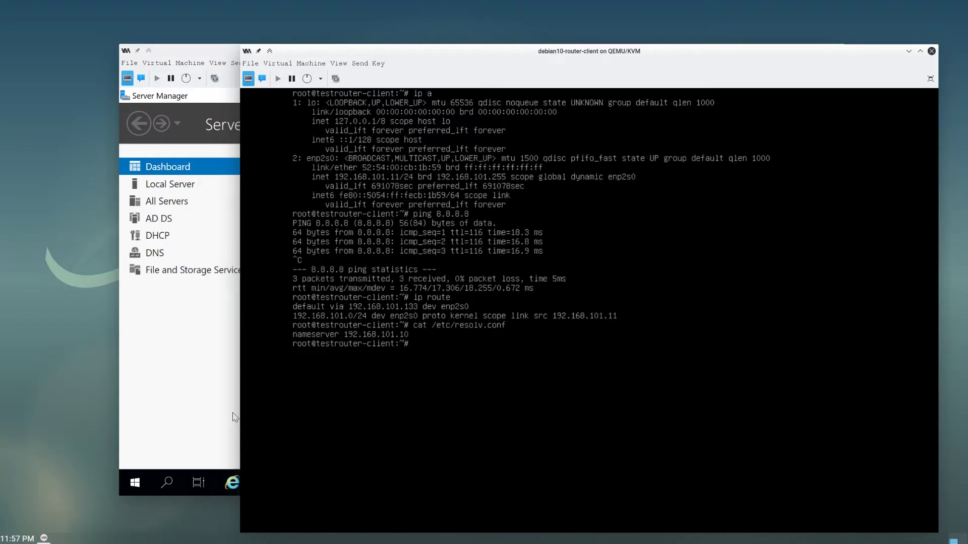
type("apt install sudo")
key("Return")
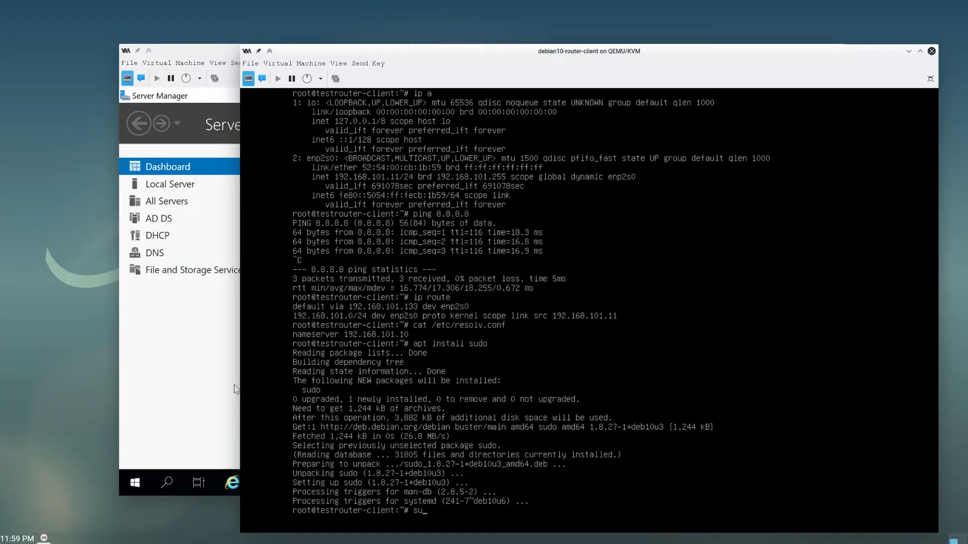
- Once sudo finishes installing, type apt install realmd ntp at the root prompt
type("apt install relm")
key("BackSpace")
key("BackSpace")
type("almd ntp")
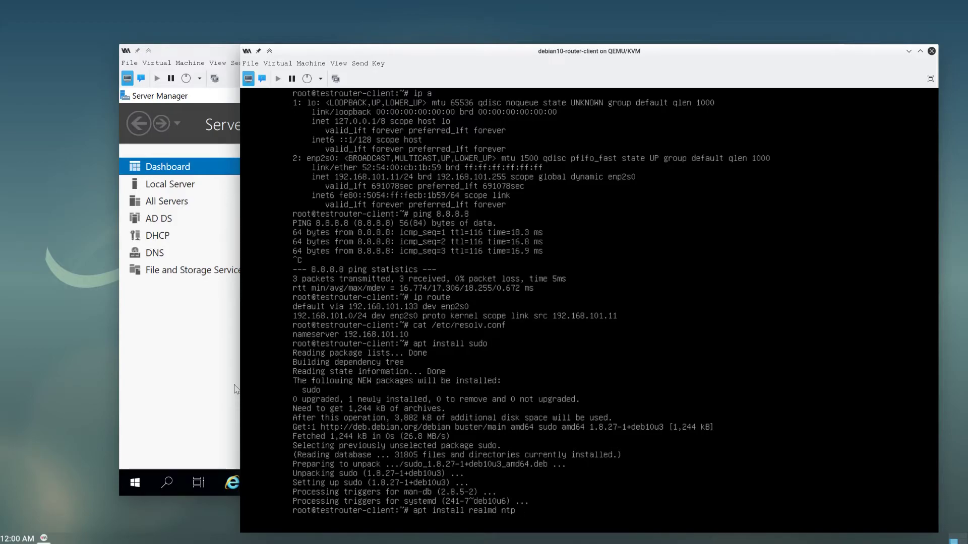
- Add adcli, sssd, sssd-tools, policykit-1 and packagekit to the install, and confirm the 79 packages
type("dcli sssd sssd-tools ")
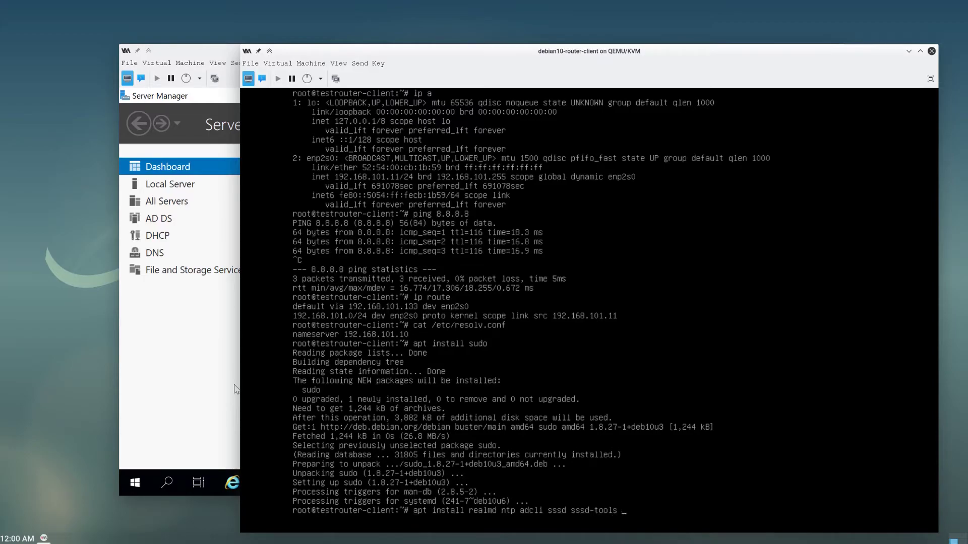
type("policykit-0 packagekit")
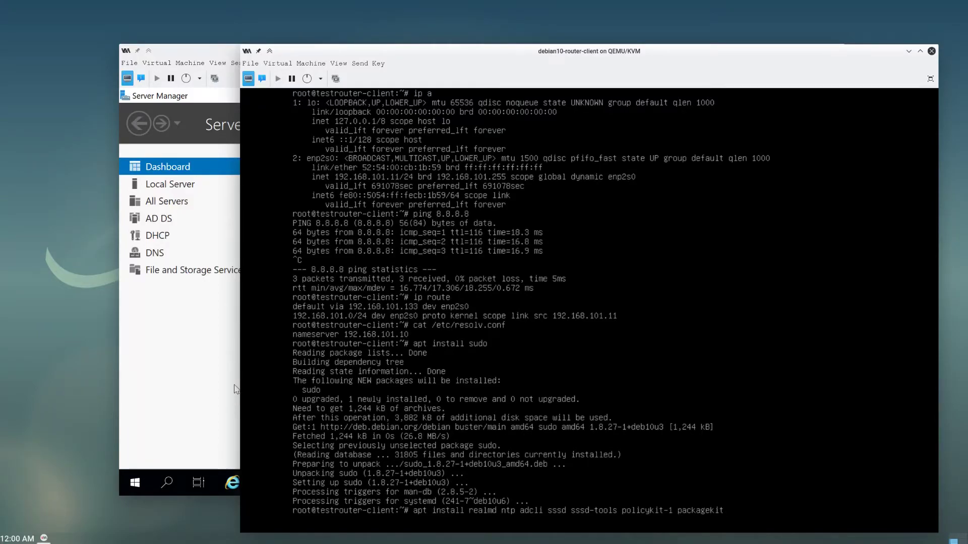
key("Return")
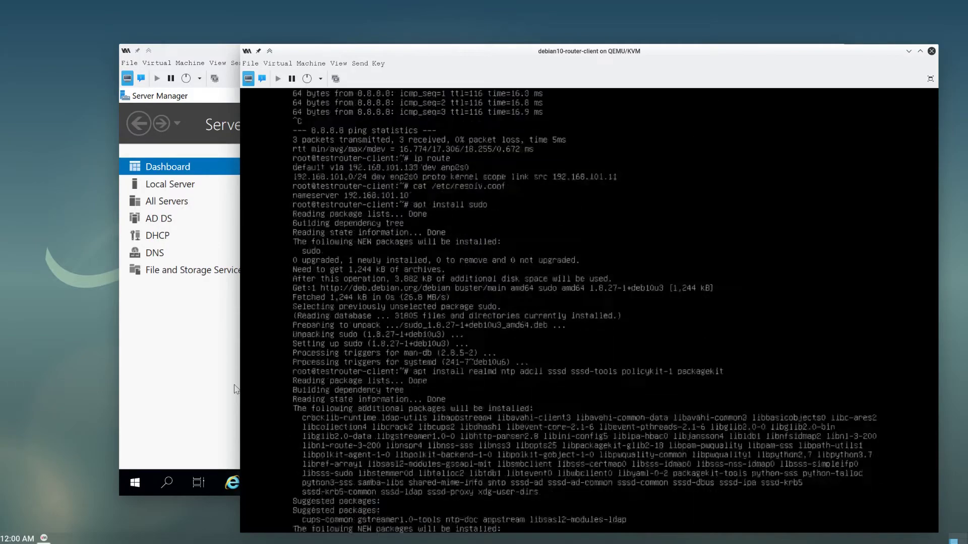
type("y")
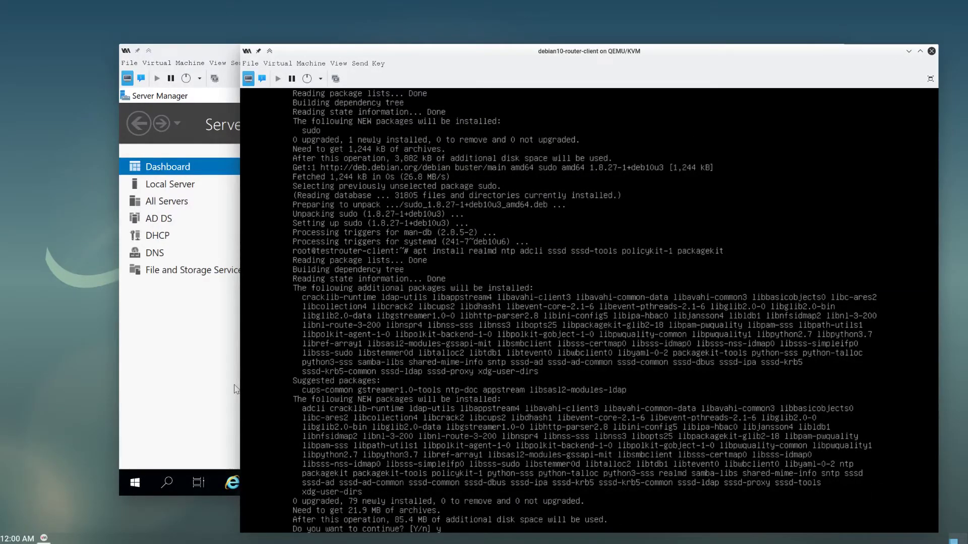
key("Return")
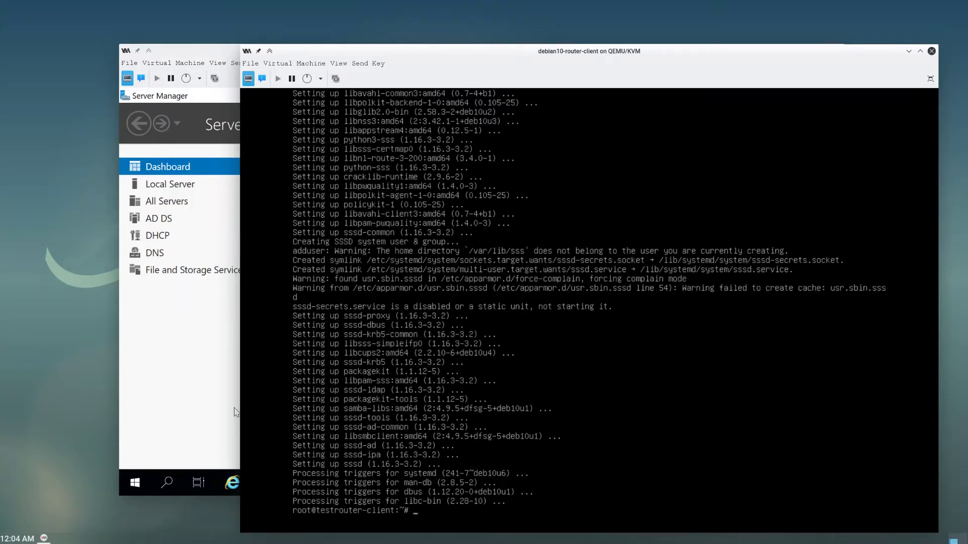
- Start sudo aa-disable sssd, then cancel it with Ctrl+C
type("sudo -")
key("BackSpace")
type("aa-disable sssd")
key("ctrl+c")
- Abandon an apt install apparmor-util command and type realm discove example.local instead
type("sueod")
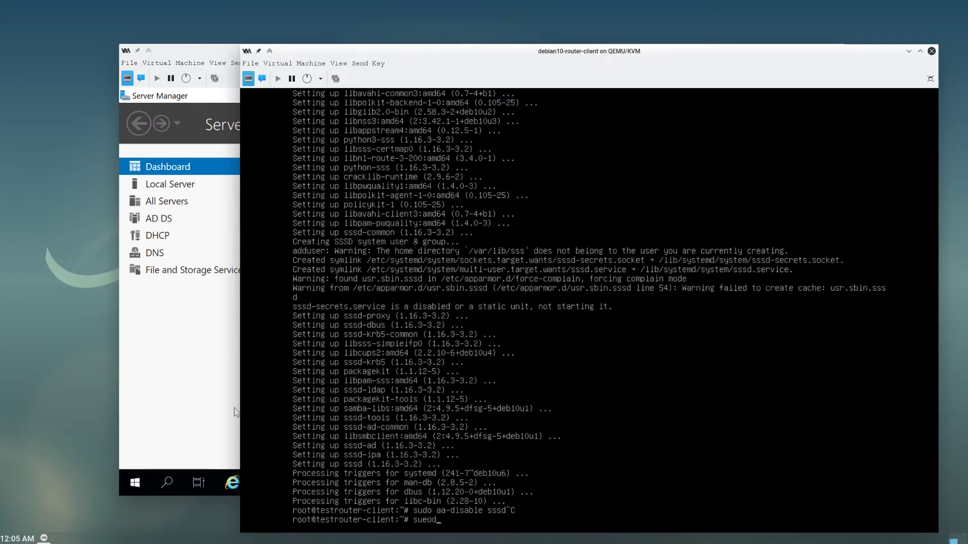
key("BackSpace")
key("BackSpace")
key("BackSpace")
type("do apt install apparmor-tools")
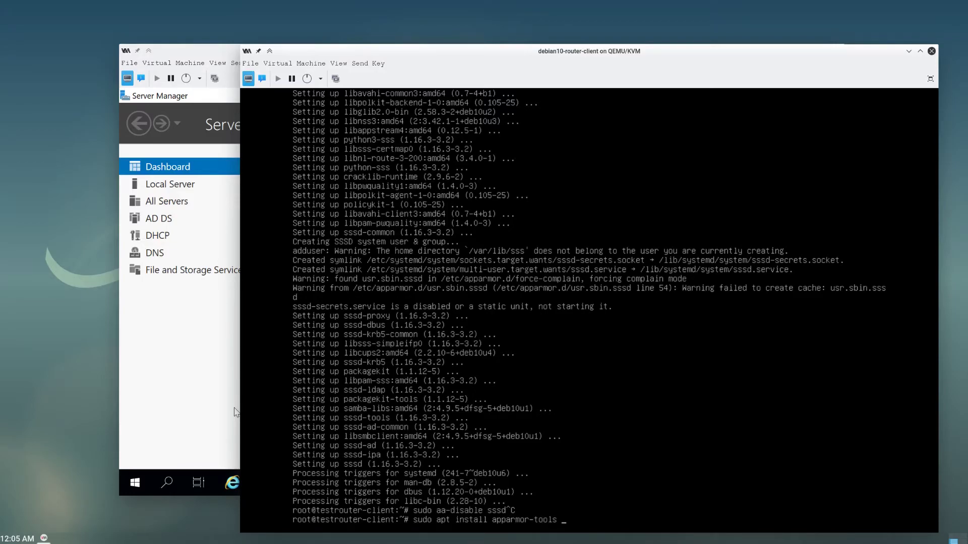
key("BackSpace")
key("BackSpace")
key("BackSpace")
key("BackSpace")
key("BackSpace")
key("BackSpace")
type("util")
key("BackSpace")
key("BackSpace")
key("BackSpace")
key("BackSpace")
key("BackSpace")
key("BackSpace")
key("BackSpace")
key("BackSpace")
key("BackSpace")
key("BackSpace")
key("BackSpace")
key("BackSpace")
key("BackSpace")
key("BackSpace")
key("BackSpace")
key("BackSpace")
key("BackSpace")
key("BackSpace")
key("BackSpace")
key("BackSpace")
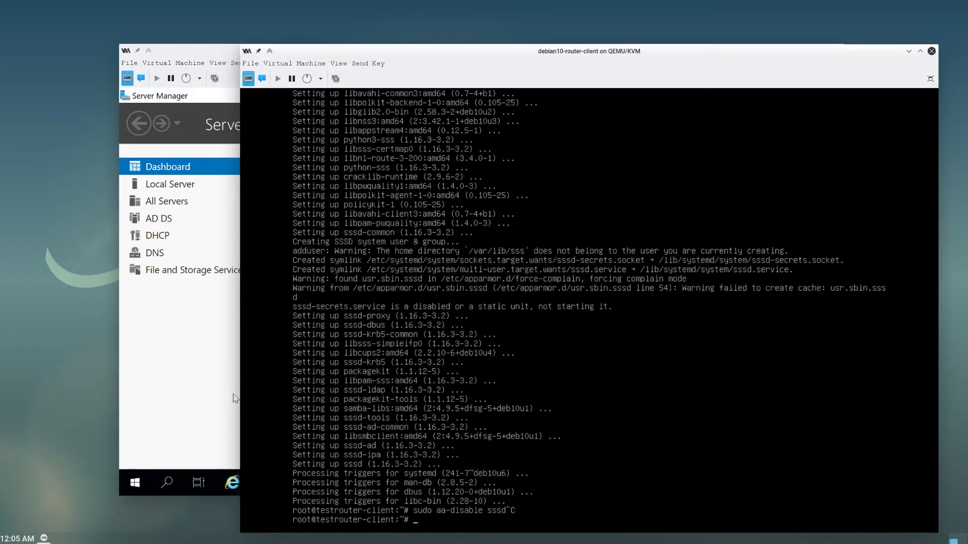
type("realm discove example")
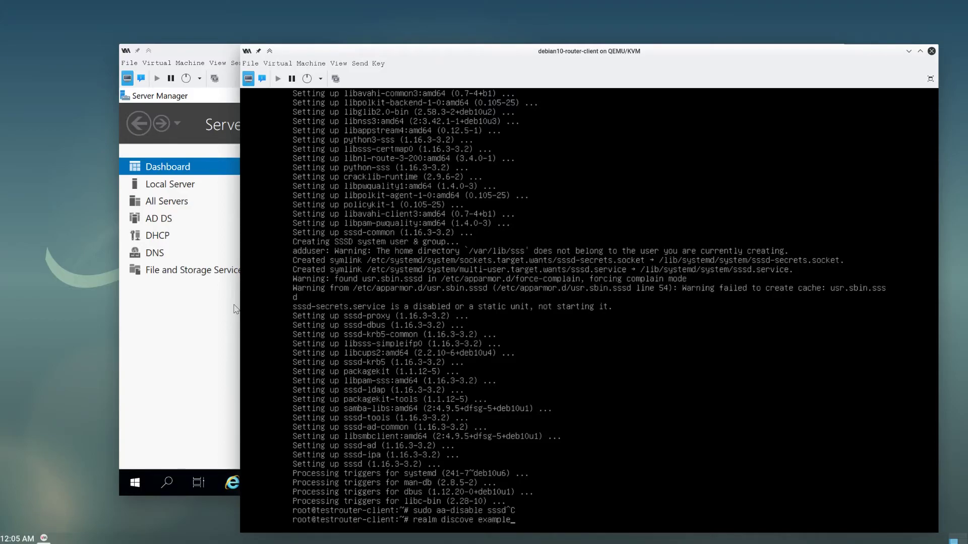
type(".local")
- Run the misspelled discovery, then correct it to realm discover example.local and rerun
key("Return")
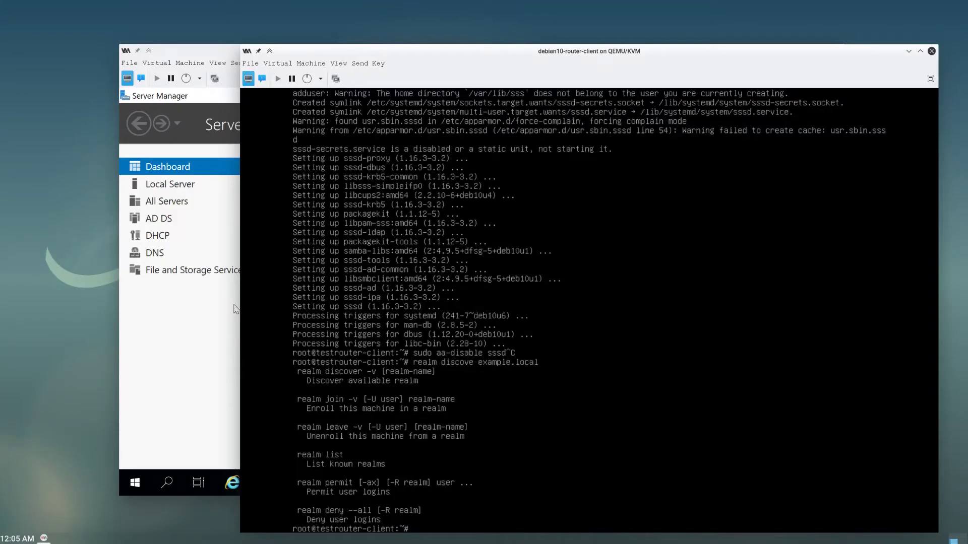
key("Up")
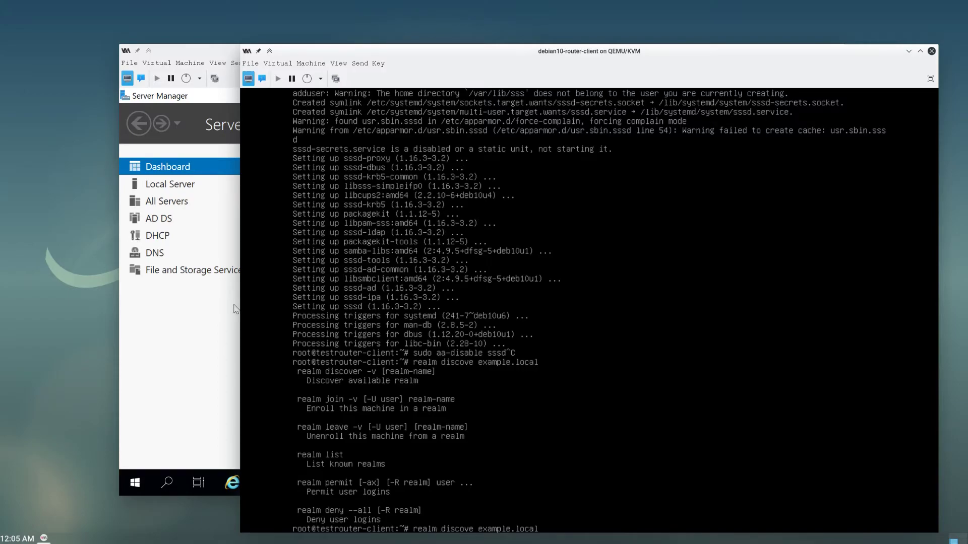
key("Right")
key("Right")
key("Right")
key("Right")
type("r")
key("Return")
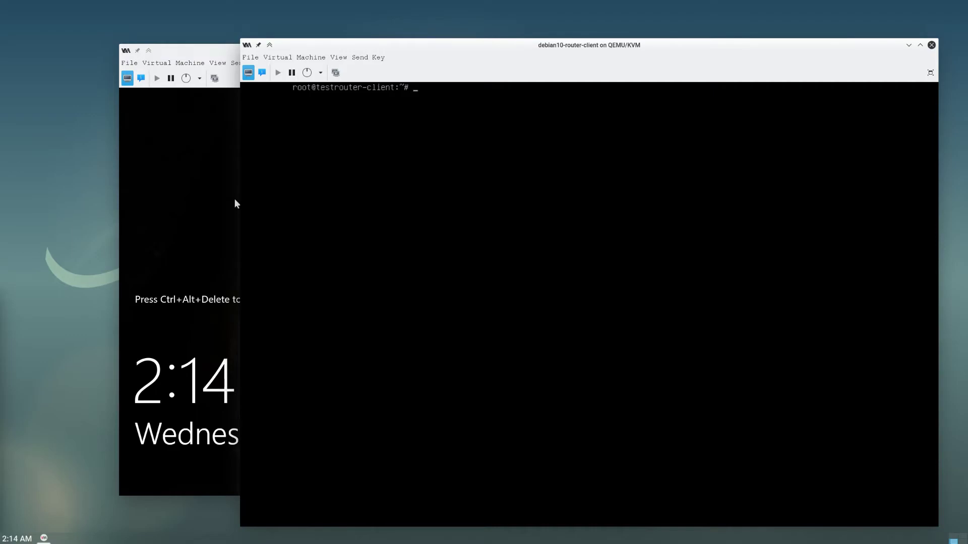
- Install samba-common-bin with sudo apt, answering No to taking WINS settings from DHCP
type("sudo apt install samba-common-")
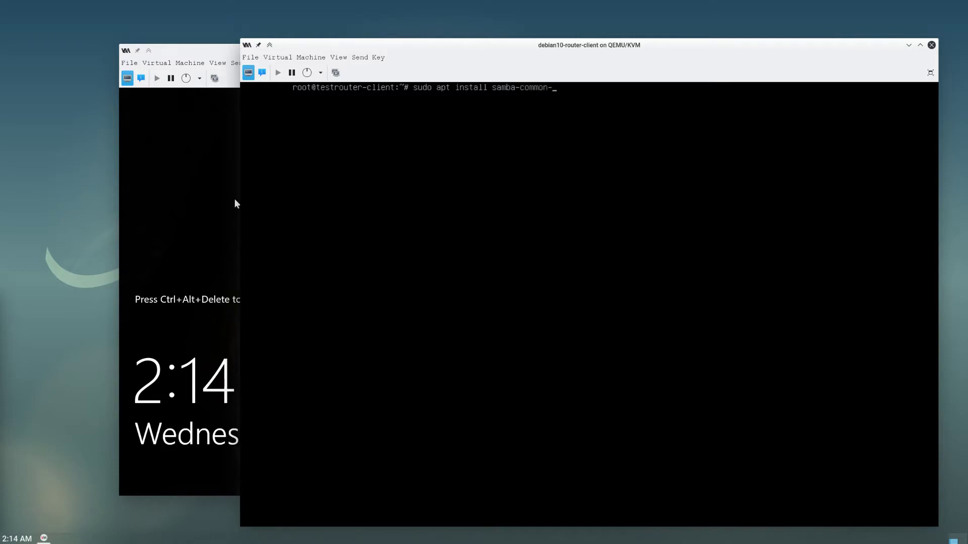
type("bin")
key("Return")
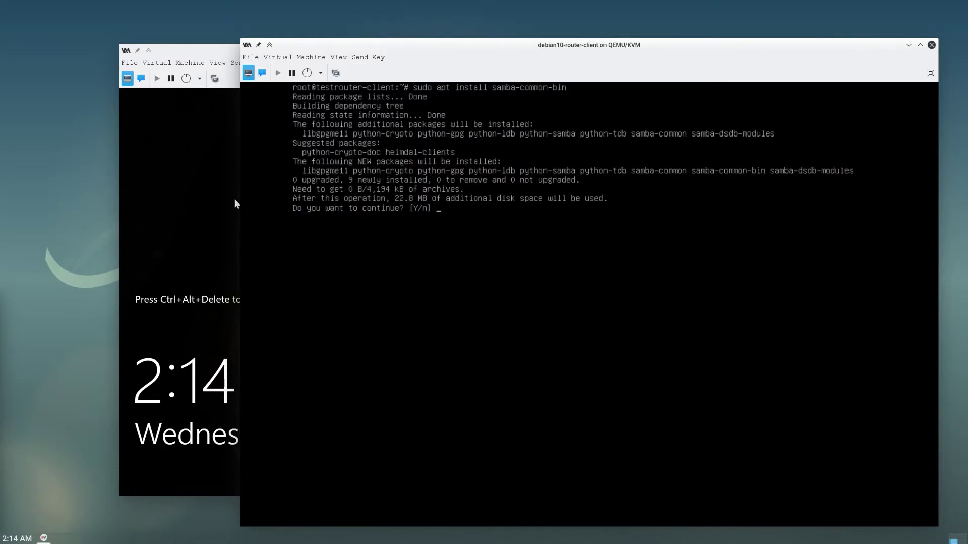
type("y")
key("Return")
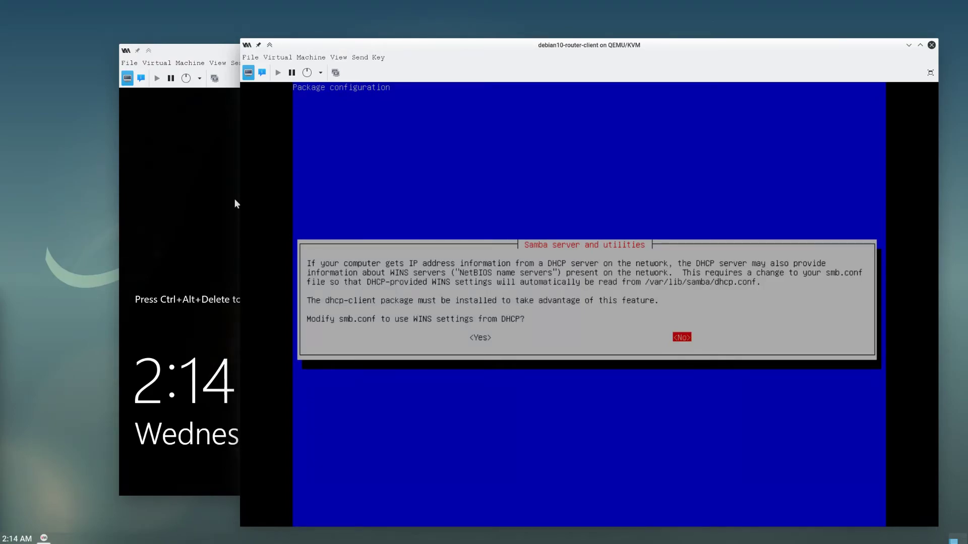
key("Return")
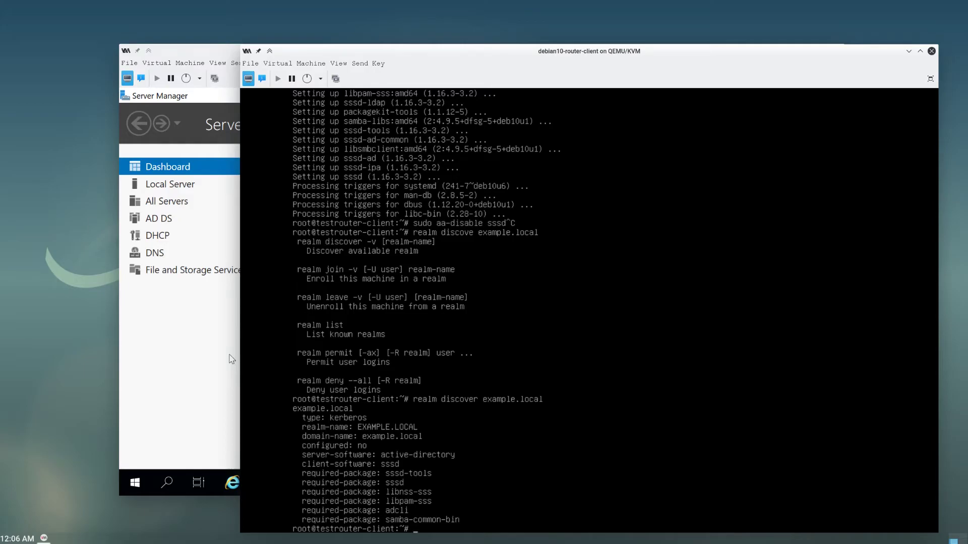
- Run realm join --user=joe example.local and enter joe's password at the prompt
type("realm join")
type("--user=")
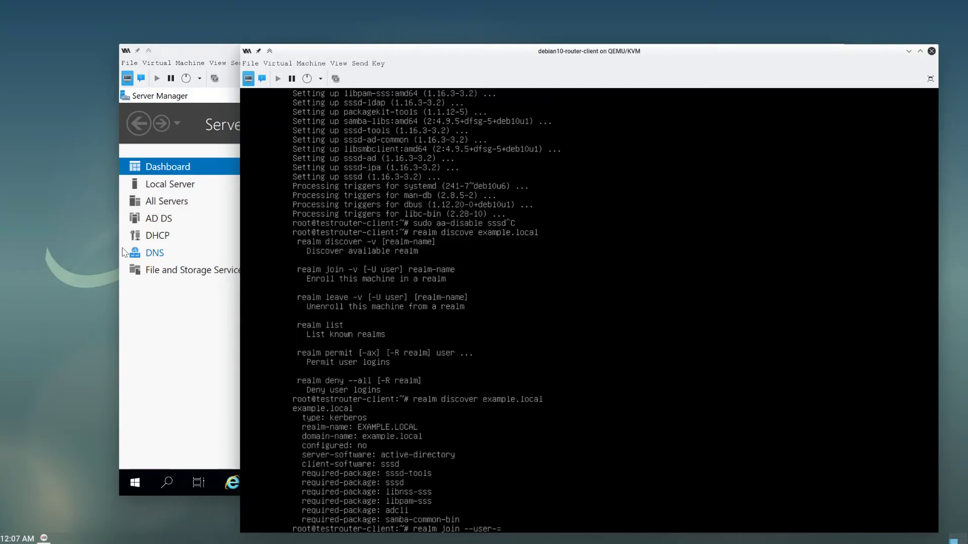
type("joe example.local")
key("Return")
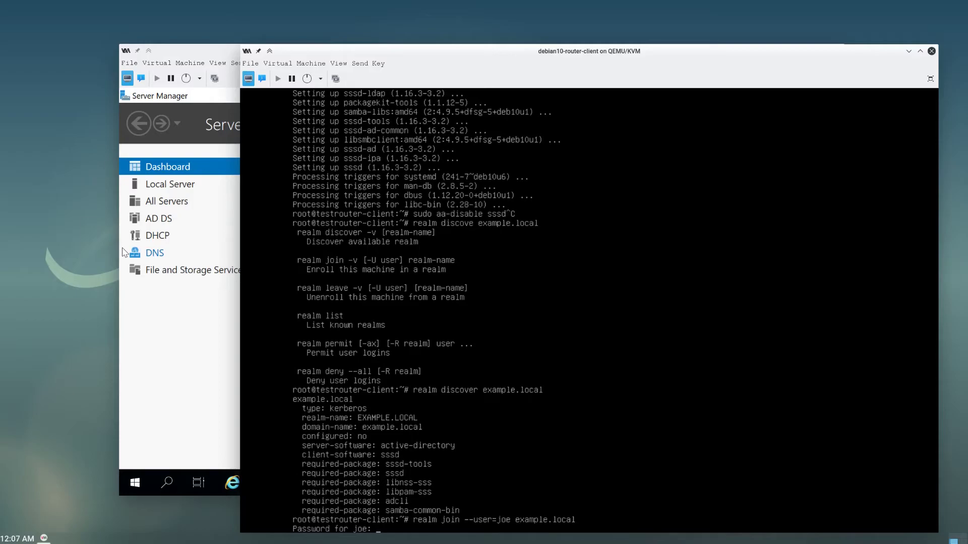
key("Return")
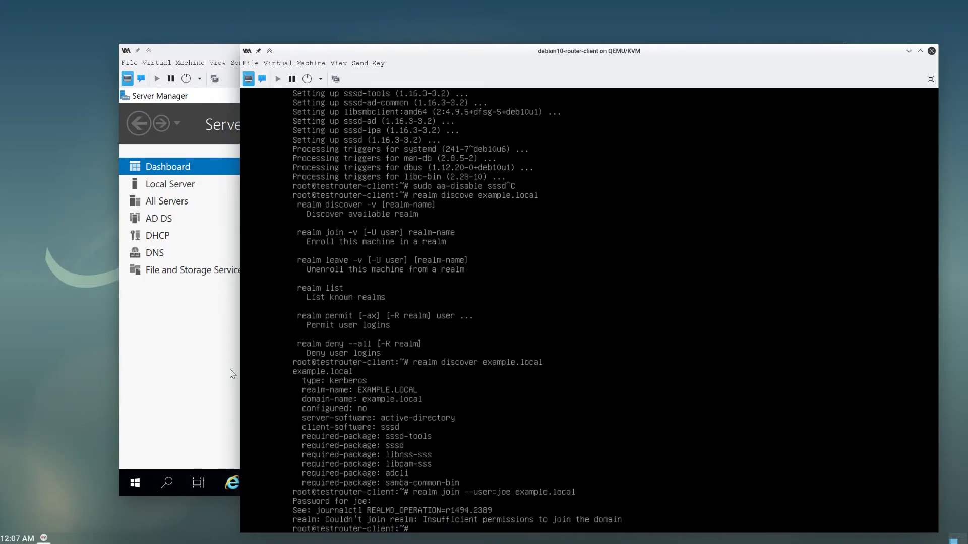
- On the Windows Server VM, open joe's Member Of tab in Active Directory Users and Computers
left_click(134, 401)
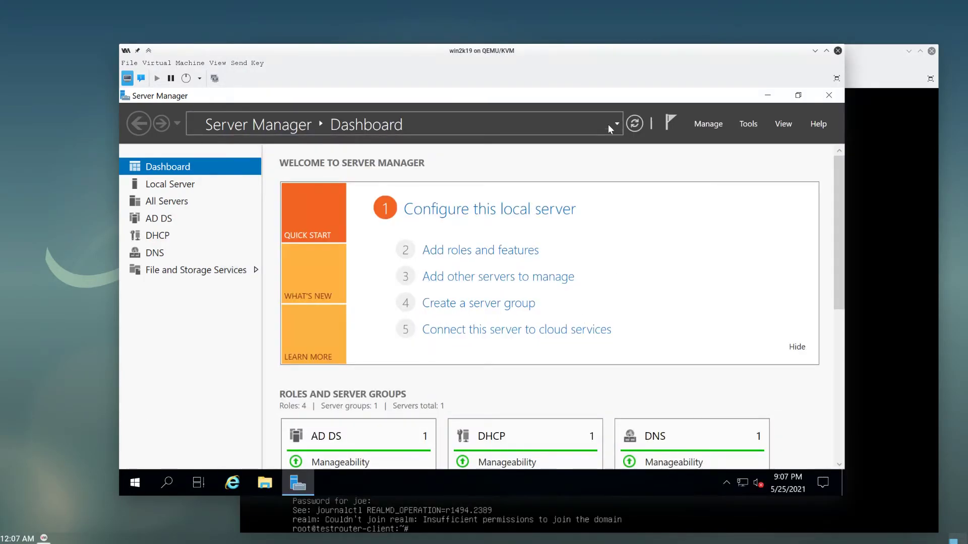
left_click(749, 124)
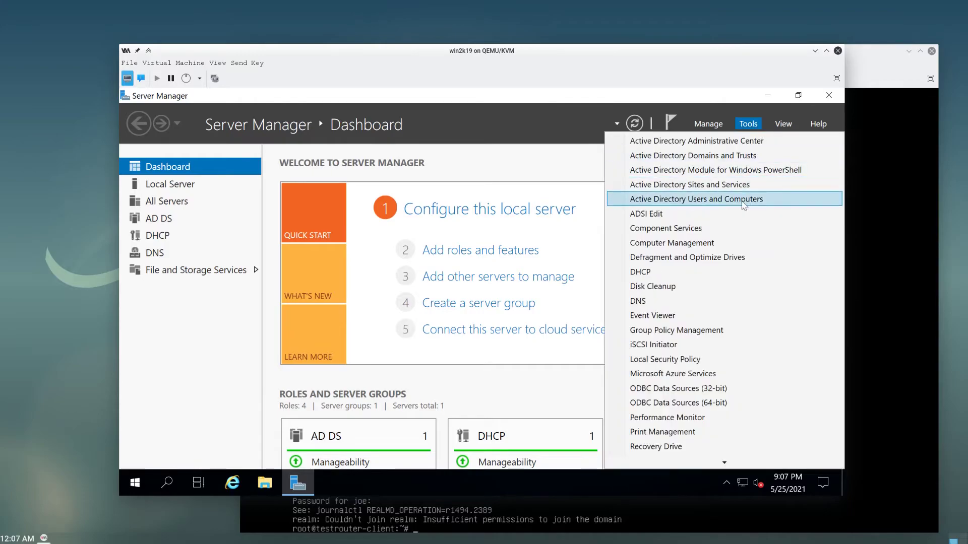
left_click(706, 199)
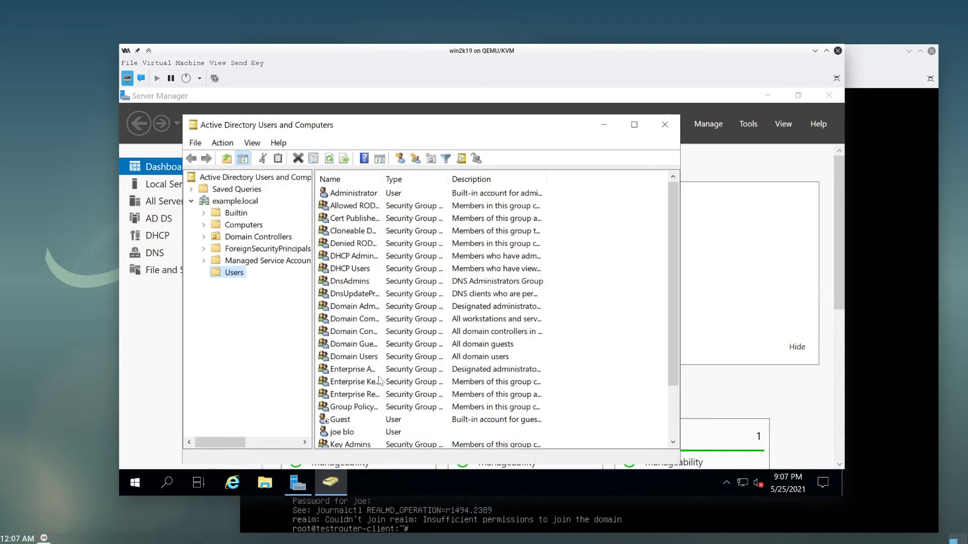
double_click(359, 432)
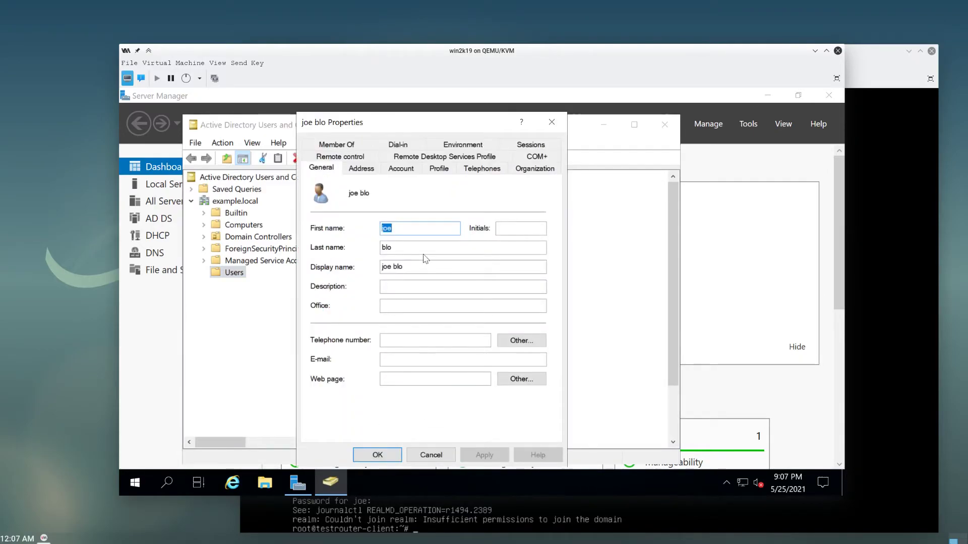
left_click(401, 169)
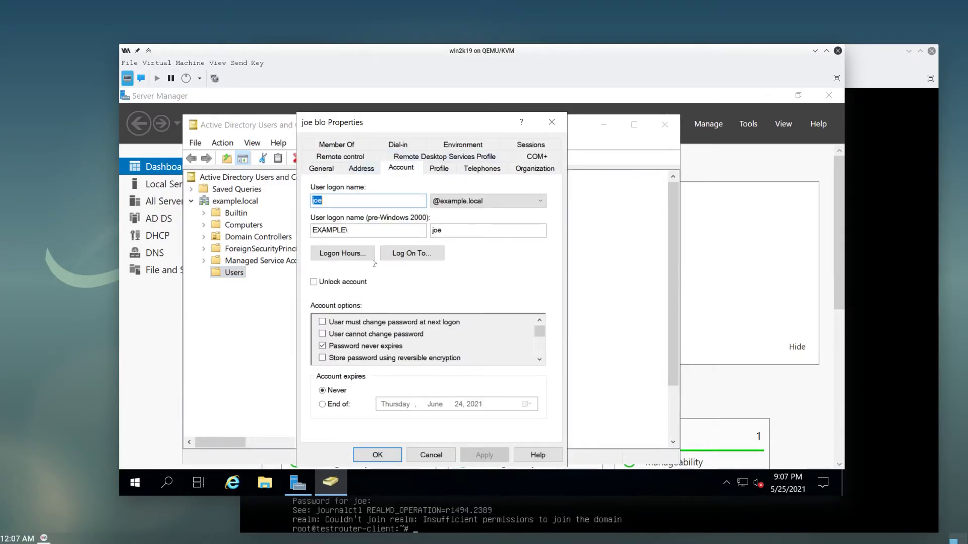
left_click(369, 147)
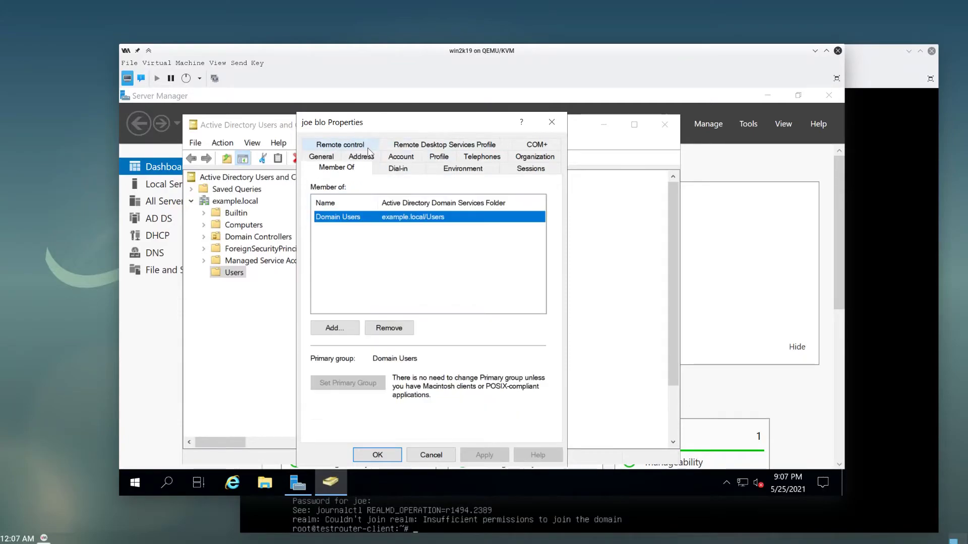
- Add joe to Domain Admins, make it his primary group, and apply the change
left_click(343, 333)
type("domain admins")
key("Return")
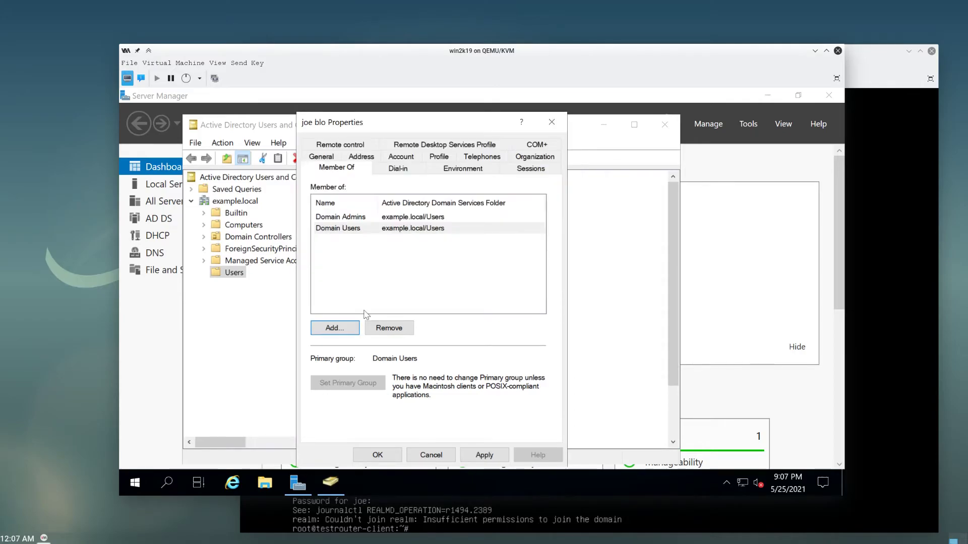
left_click(353, 218)
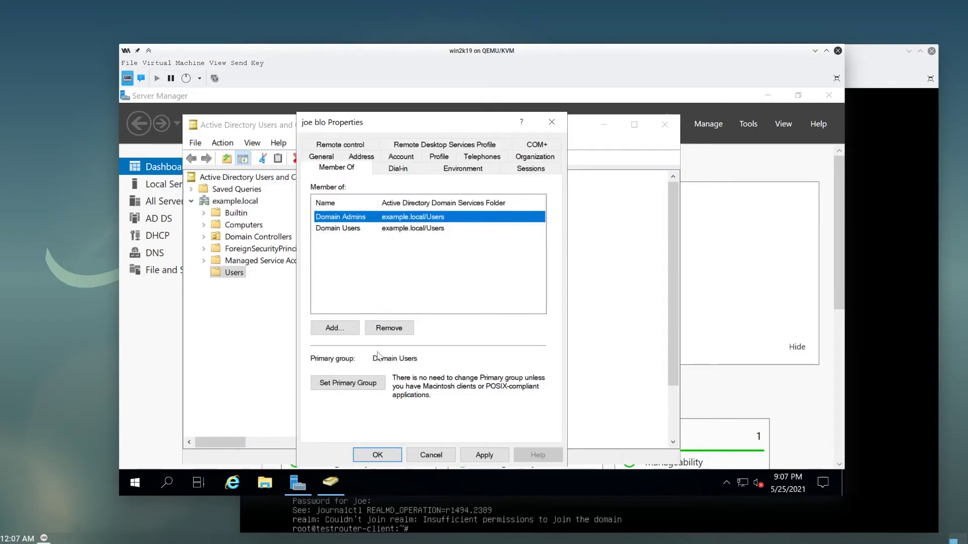
left_click(357, 384)
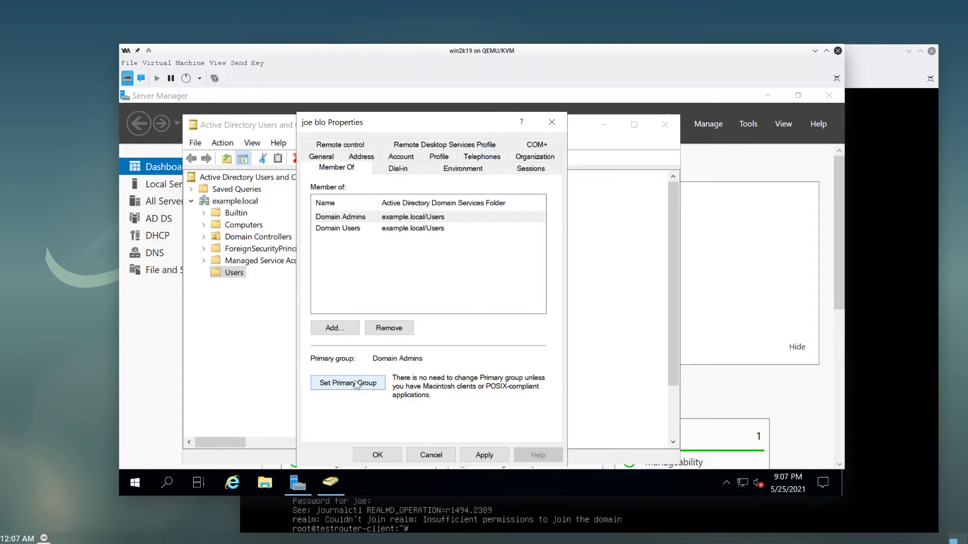
left_click(351, 228)
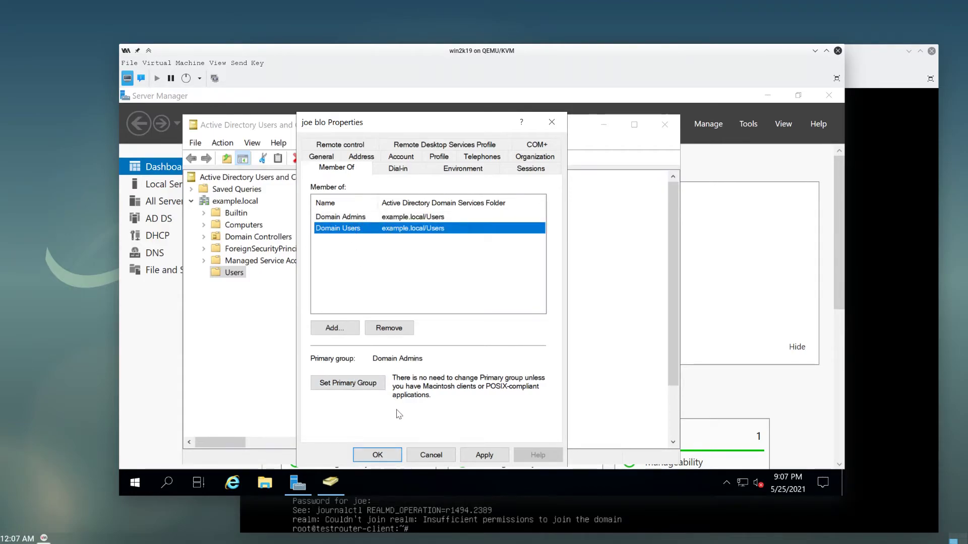
left_click(485, 455)
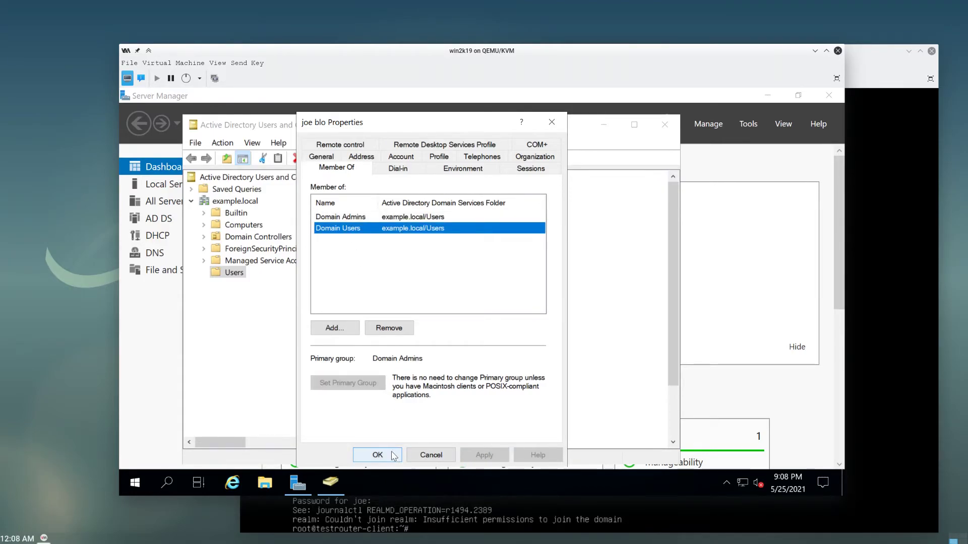
left_click(377, 455)
left_click(867, 434)
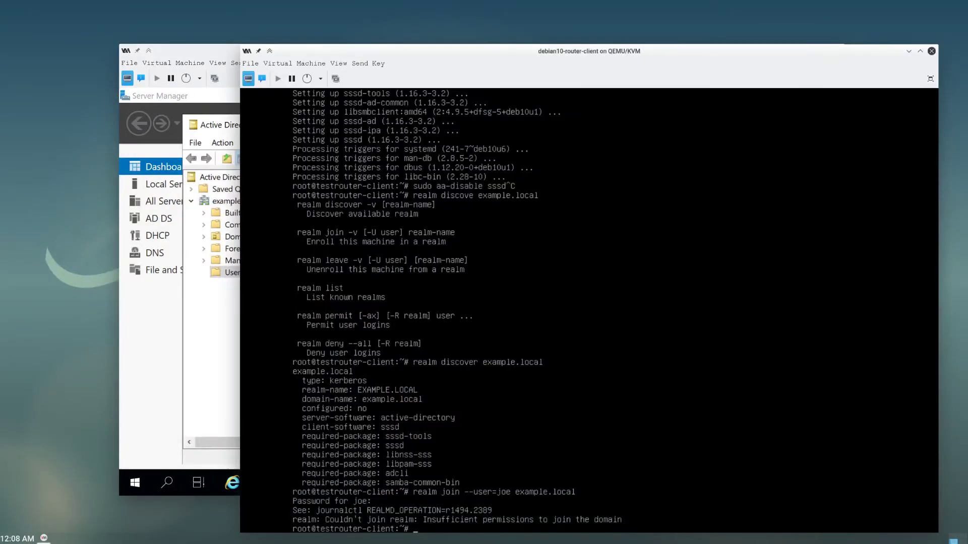
- Rerun realm join as joe for example.local and enter his password
key("Up")
key("Return")
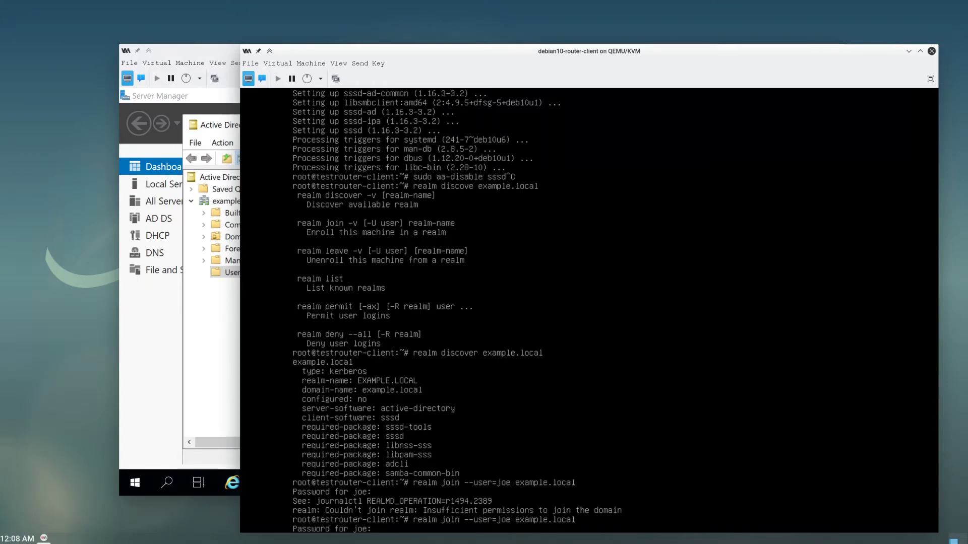
key("Return")
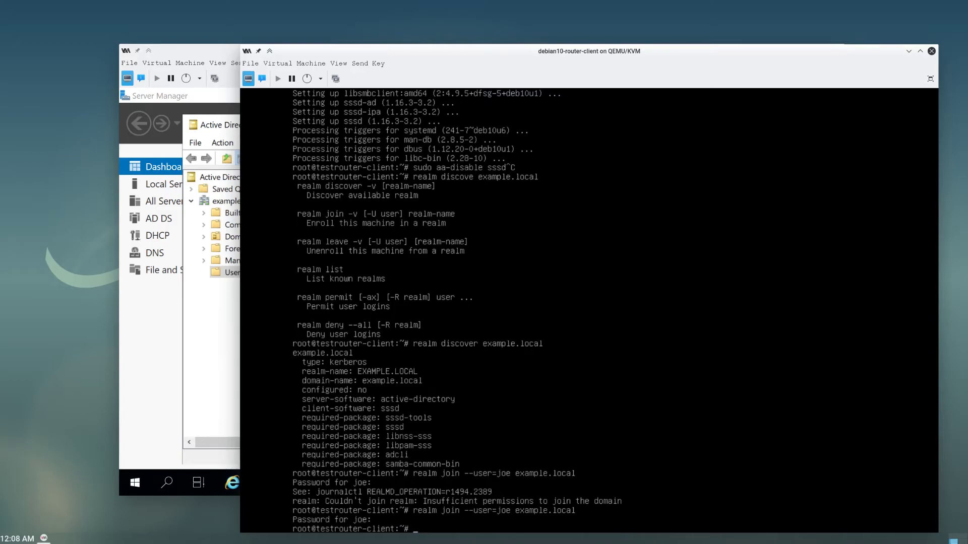
- Open /etc/sssd/sssd.conf in vi with sudo
type("udo ")
type("vi")
type(" /etc/")
type("d/sssd.con")
type("f")
key("Return")
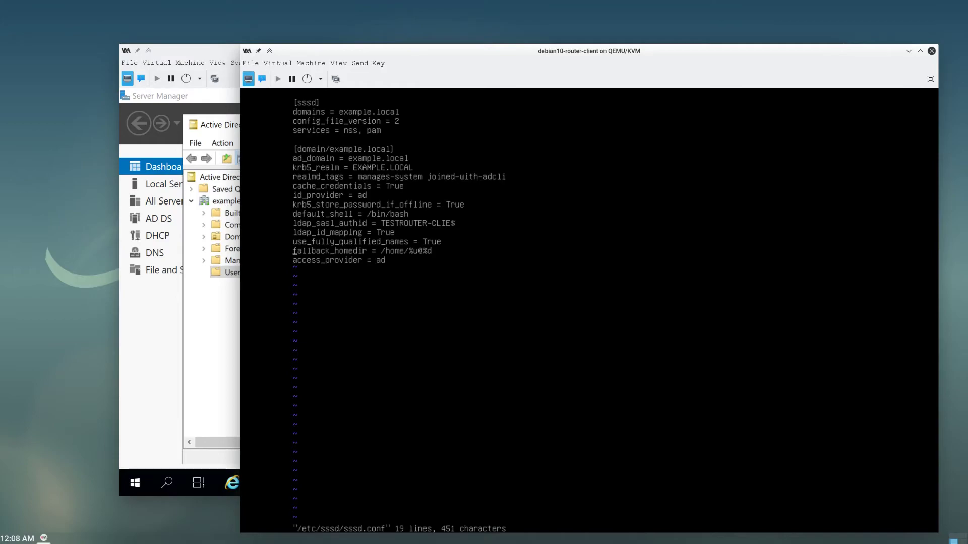
- Discard the trial fallback_homedir edits and quit vi without saving using :q!
key("u")
key("p")
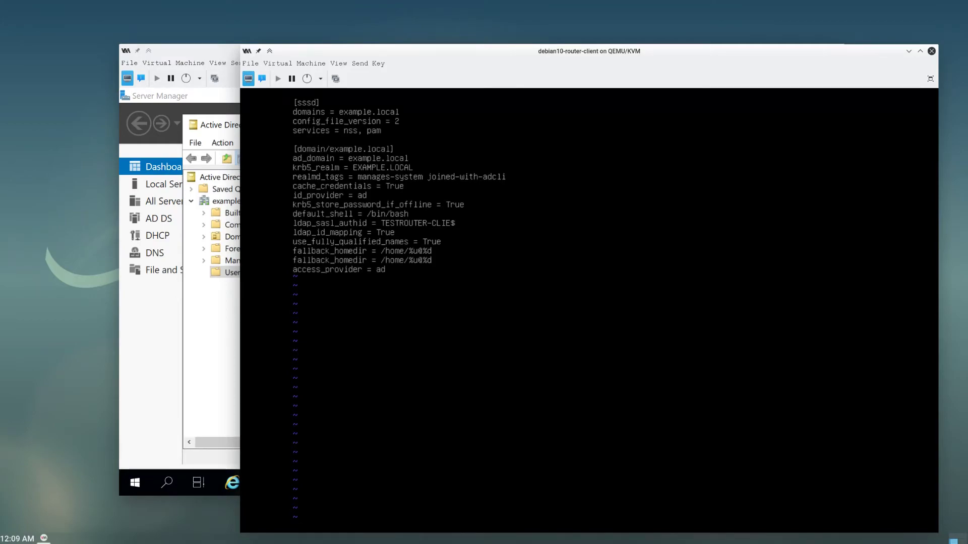
key("asciitilde")
key("x")
key("x")
key("x")
key("x")
key("x")
key("x")
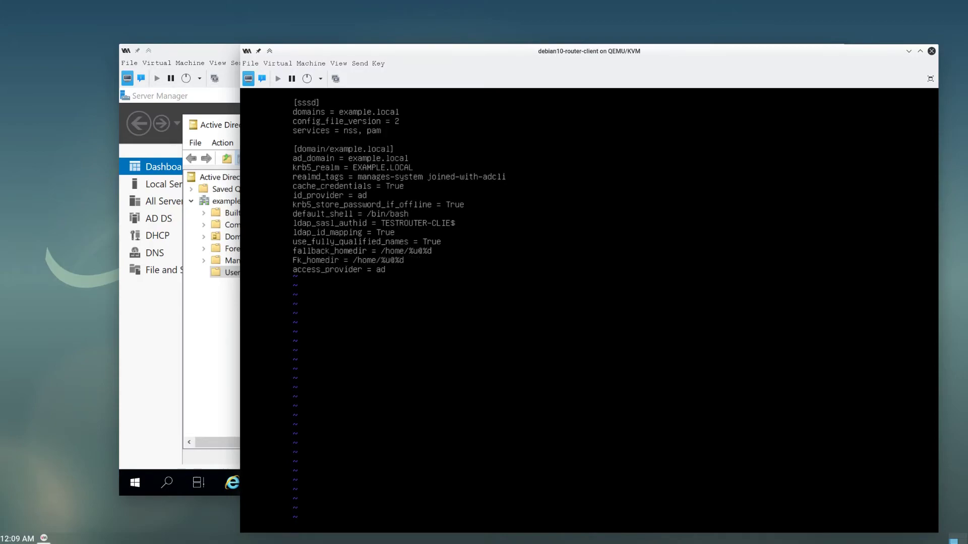
type("x:")
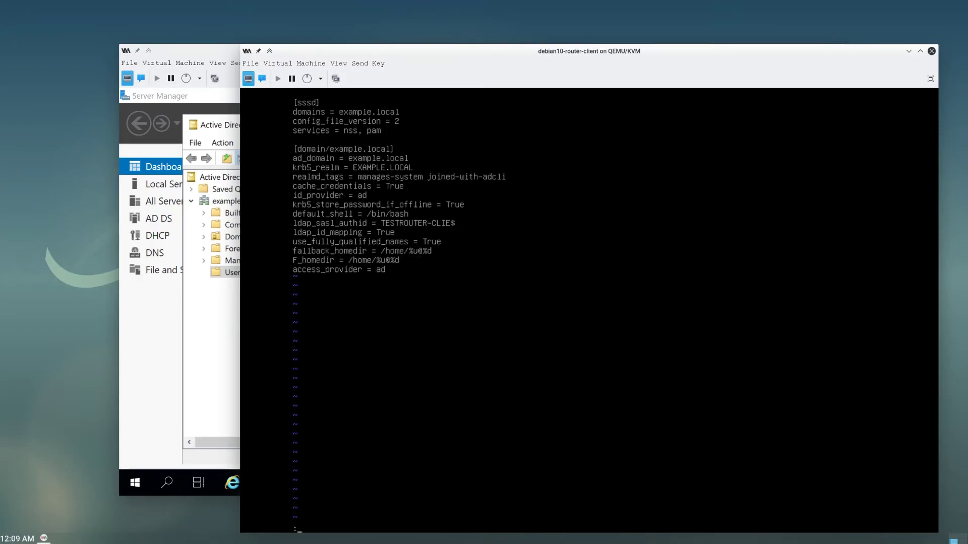
type("q!")
key("Return")
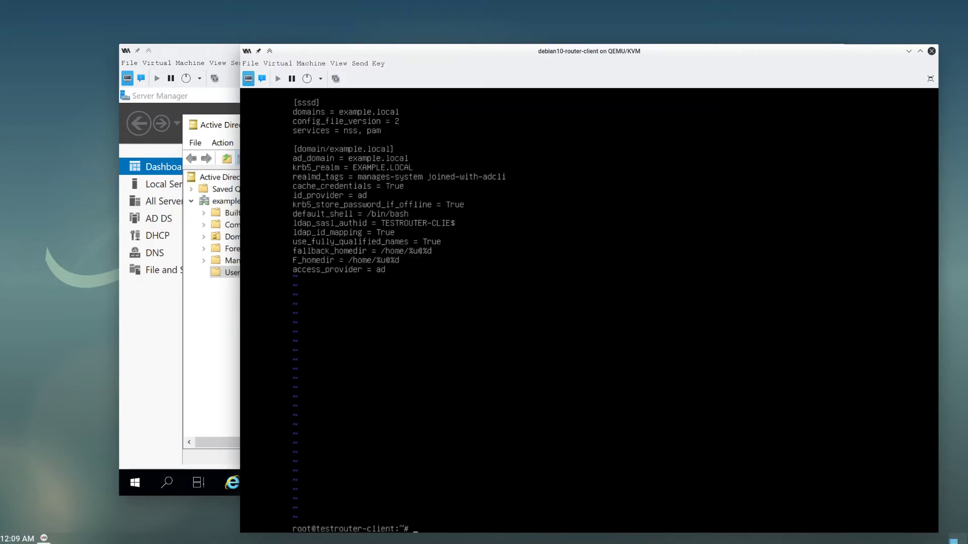
- Run apt install vim and confirm the package installation with y
type("apt install vim")
key("Return")
type("y")
key("Return")
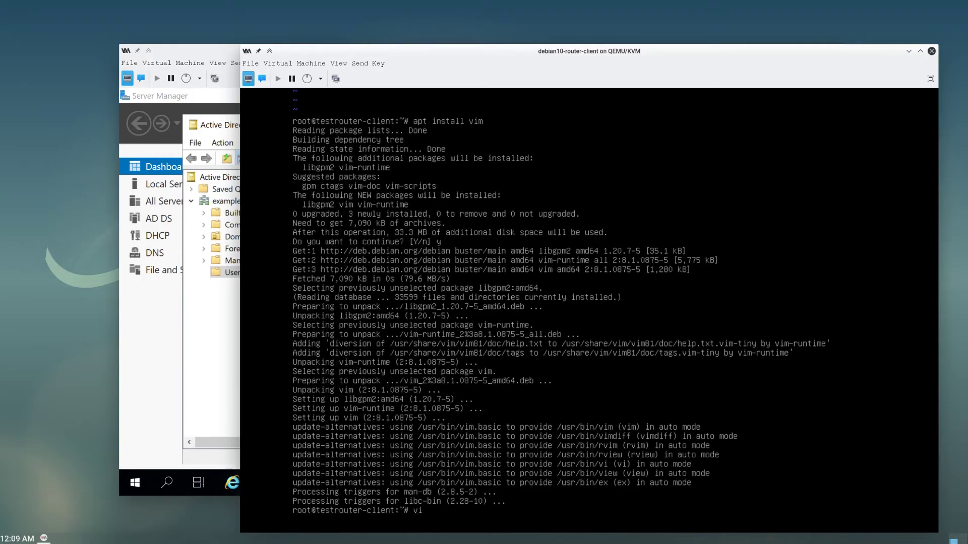
- Enter the /etc/sssd/sssd.conf path to reopen the config in the new vim
type("/etc/sssd/sssd.conf")
- Duplicate the fallback_homedir line in sssd.conf and rename the copy to override_homedir
key("Return")
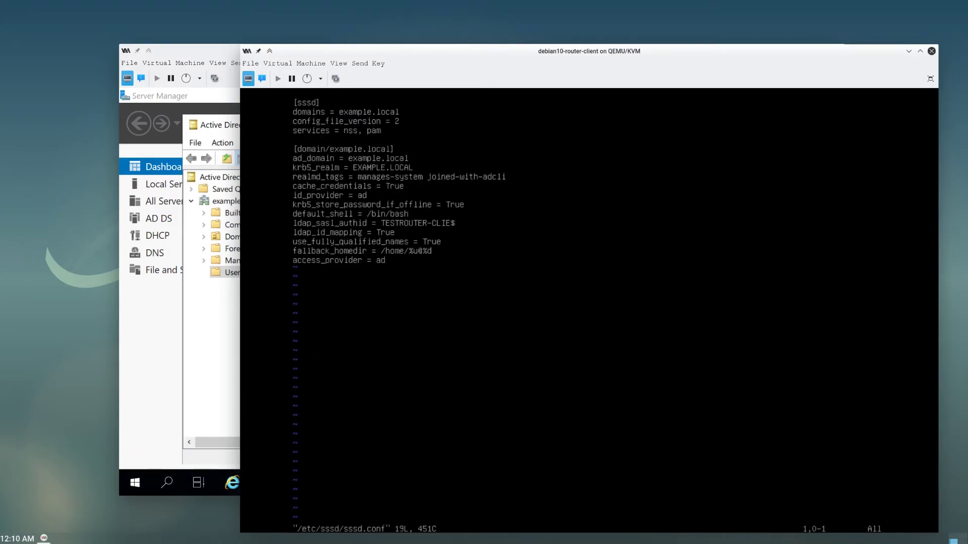
key("Down")
key("Down")
key("Down")
key("Down")
key("Down")
key("Down")
key("Down")
key("Down")
key("Down")
key("Down")
key("Down")
key("Down")
key("Down")
key("Down")
key("y")
key("y")
key("p")
key("x")
key("x")
key("x")
key("x")
key("x")
key("x")
key("x")
key("x")
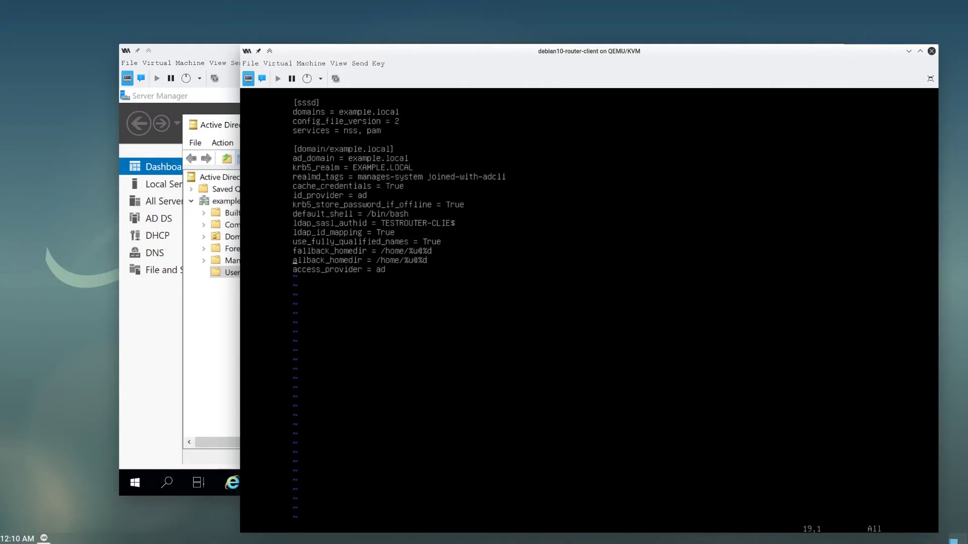
type("io")
type("verwrite")
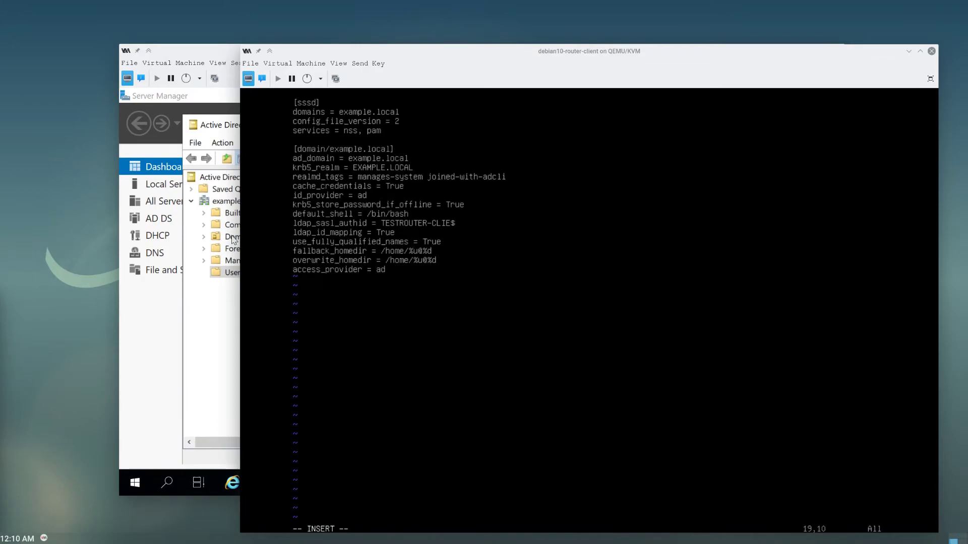
key("BackSpace")
key("BackSpace")
key("BackSpace")
key("BackSpace")
key("BackSpace")
type("ride")
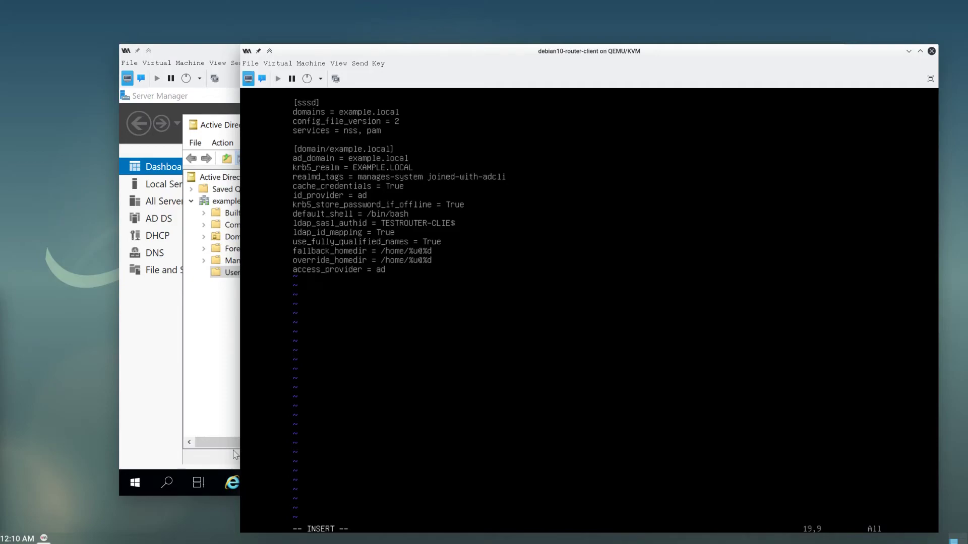
- Start erasing True at the end of the use_fully_qualified_names line
key("Right")
key("End")
key("BackSpace")
key("BackSpace")
key("BackSpace")
key("BackSpace")
- Type 'Fa' to begin changing use_fully_qualified_names to False
type("Fa")
- Undo the accidental %d deletion in fallback_homedir and open a new line after access_provider = ad
key("BackSpace")
key("BackSpace")
key("Escape")
key("u")
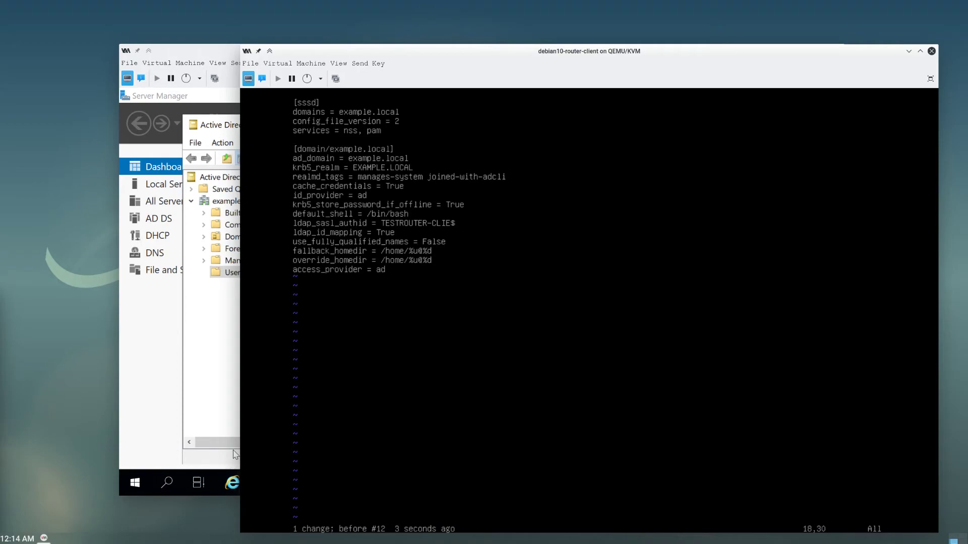
key("Down")
key("Down")
key("Down")
key("o")
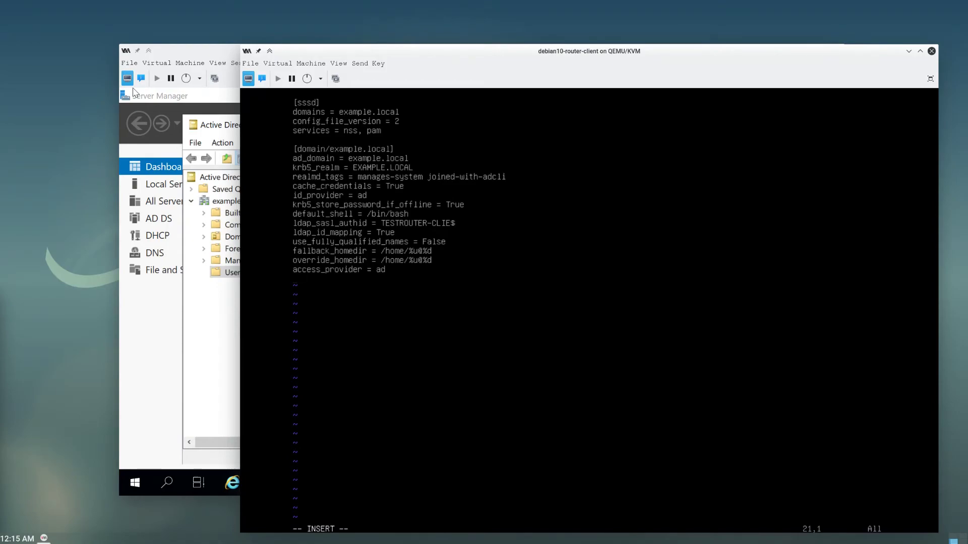
- Add 'ad_gpo_access_control = permissive' below access_provider and save sssd.conf with :w
type("ad_gpo_access_control")
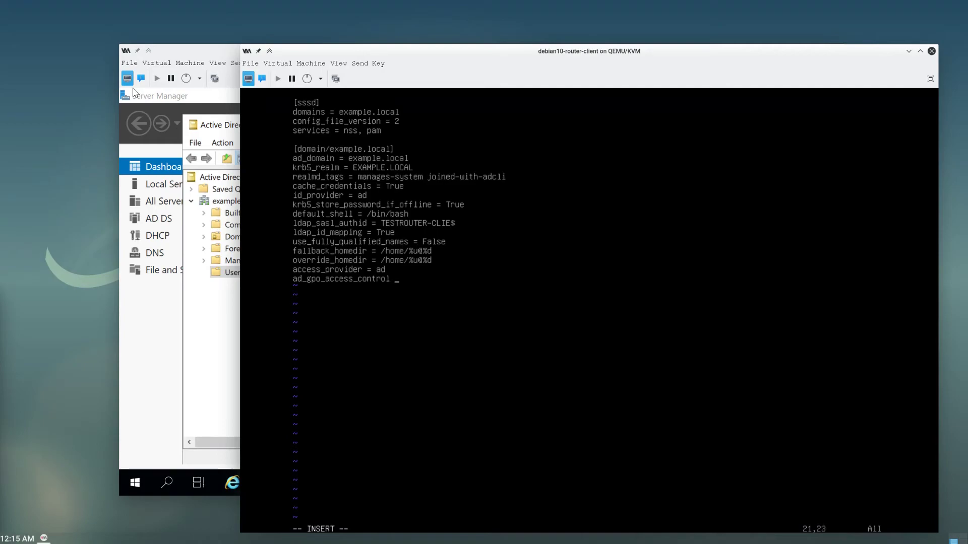
type(" = permissive")
key("Escape")
type(":w")
key("Return")
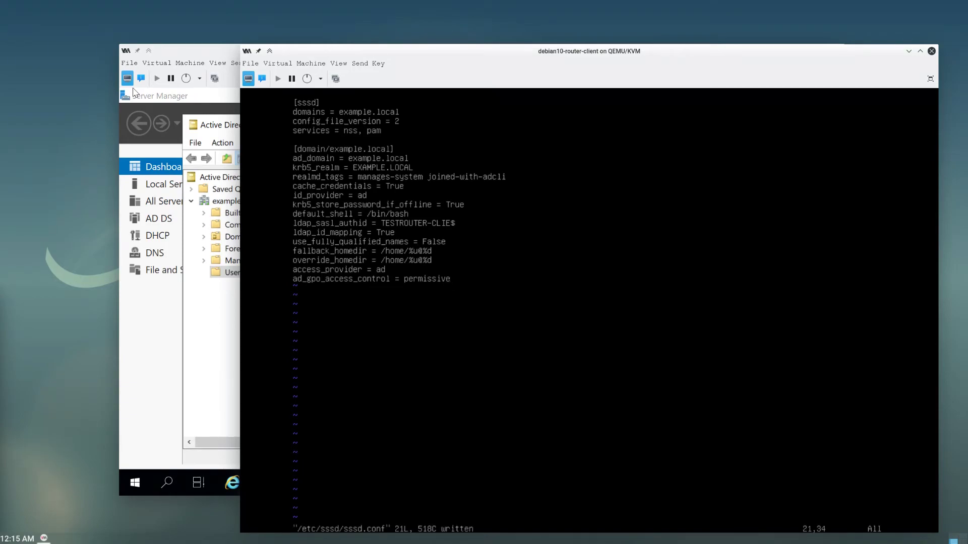
type(":q")
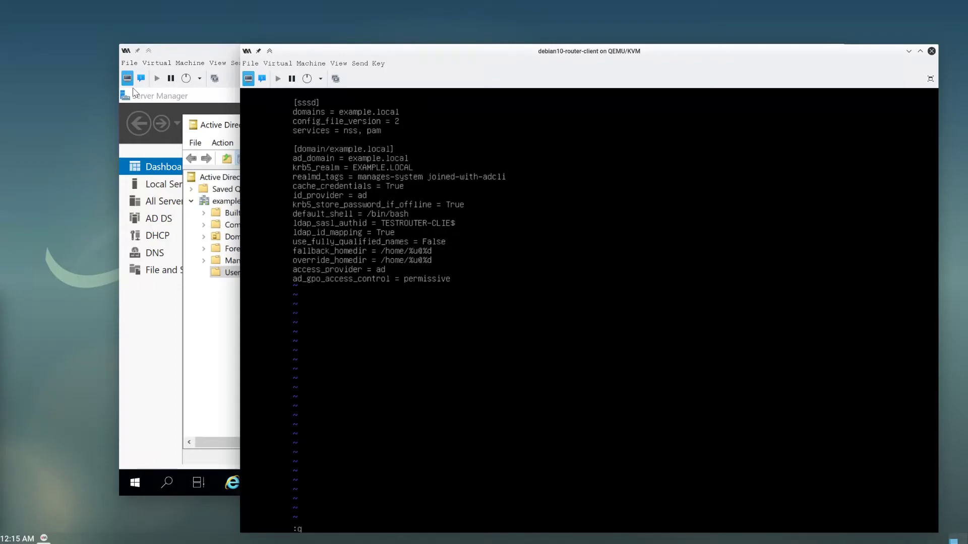
key("Escape")
key("Up")
key("Up")
key("Up")
- Save and exit sssd.conf with :wq, then restart the sssd service with systemctl
type(":wq")
key("Return")
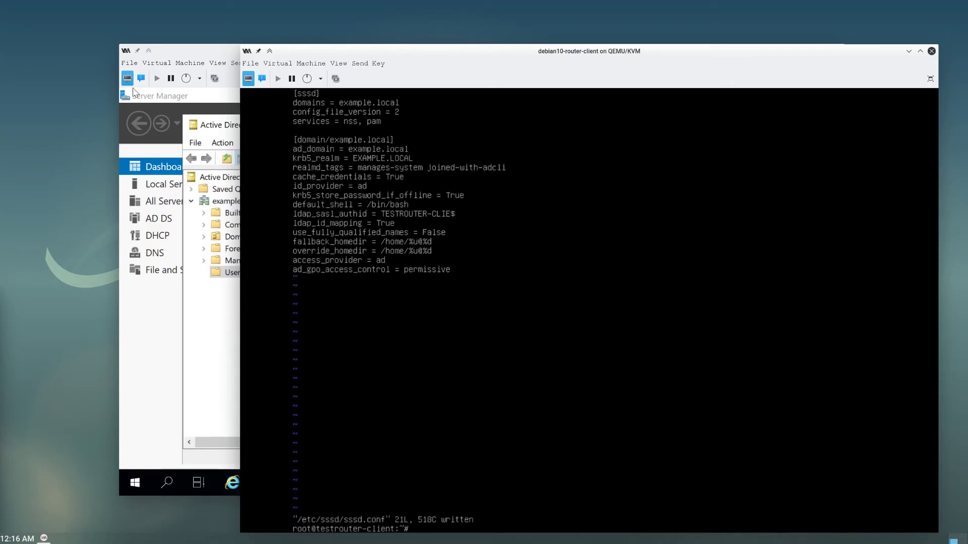
type("sudo")
key("BackSpace")
key("BackSpace")
key("BackSpace")
key("BackSpace")
type("mctl restart sssd")
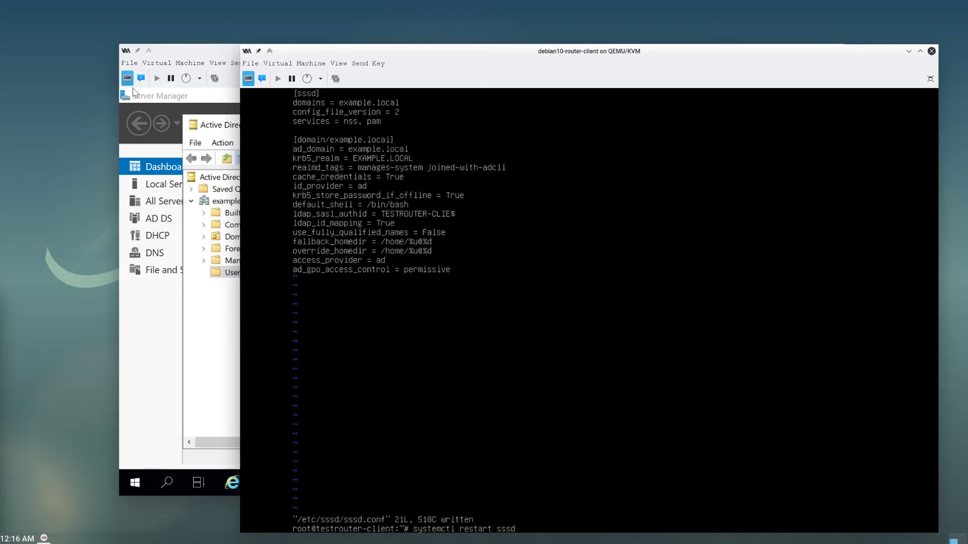
key("Return")
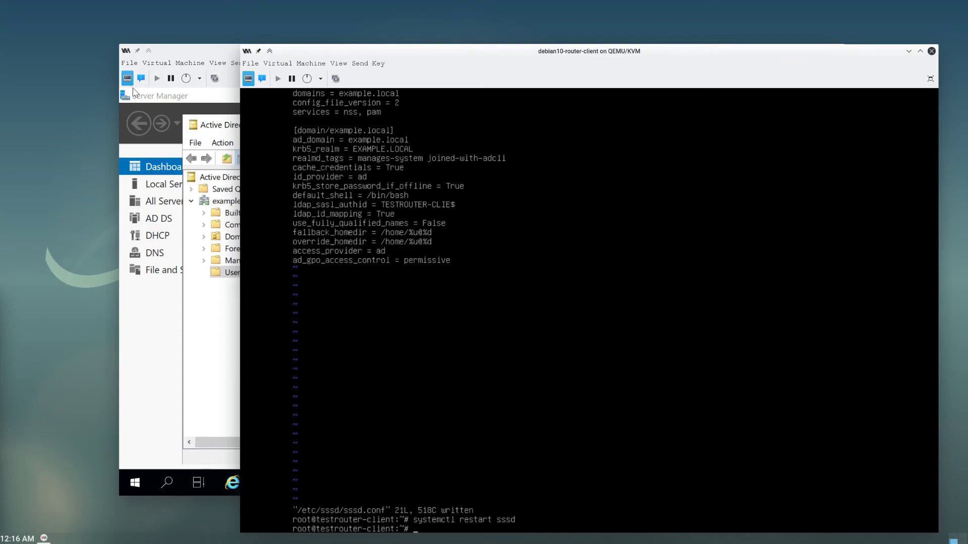
- Run id joe to confirm domain admins membership, then change to /etc/sudoers.d
type("id joe")
key("Return")
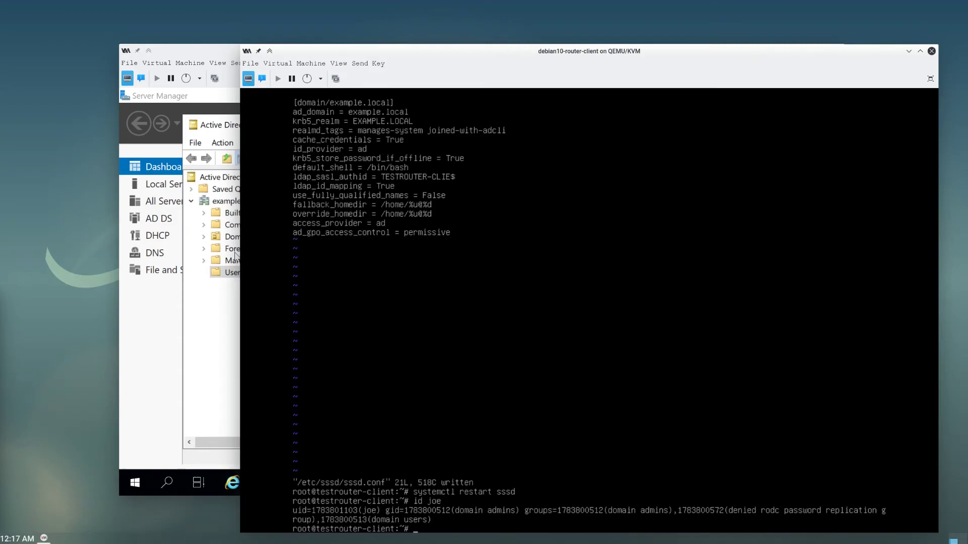
type("cd /etc/sudoers.d/")
- List /etc/sudoers.d and create a new domain_admins file in vi
key("Return")
type("ls")
key("Return")
type("mk")
key("BackSpace")
key("BackSpace")
type("sudo")
key("BackSpace")
key("BackSpace")
key("BackSpace")
key("BackSpace")
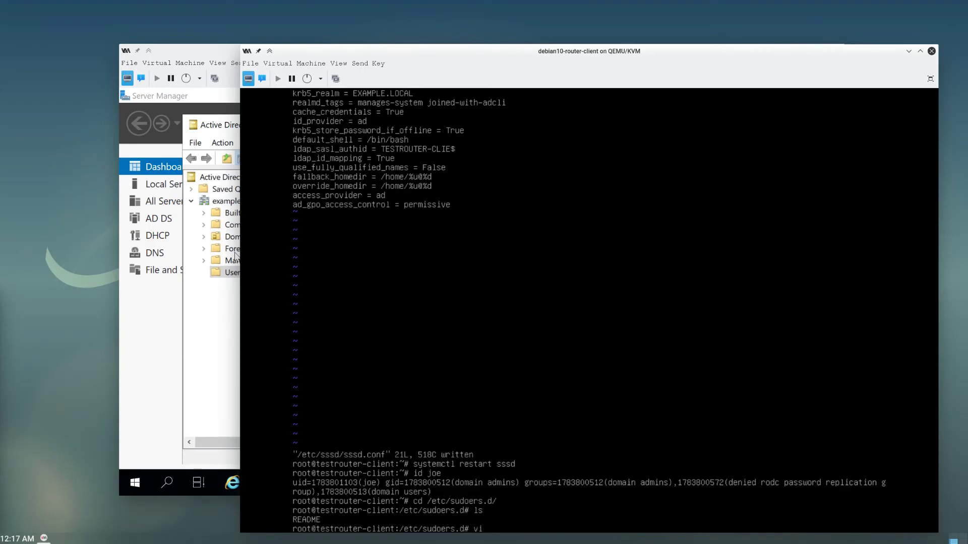
type("vi domaina")
key("BackSpace")
type("_admins")
key("Return")
key("i")
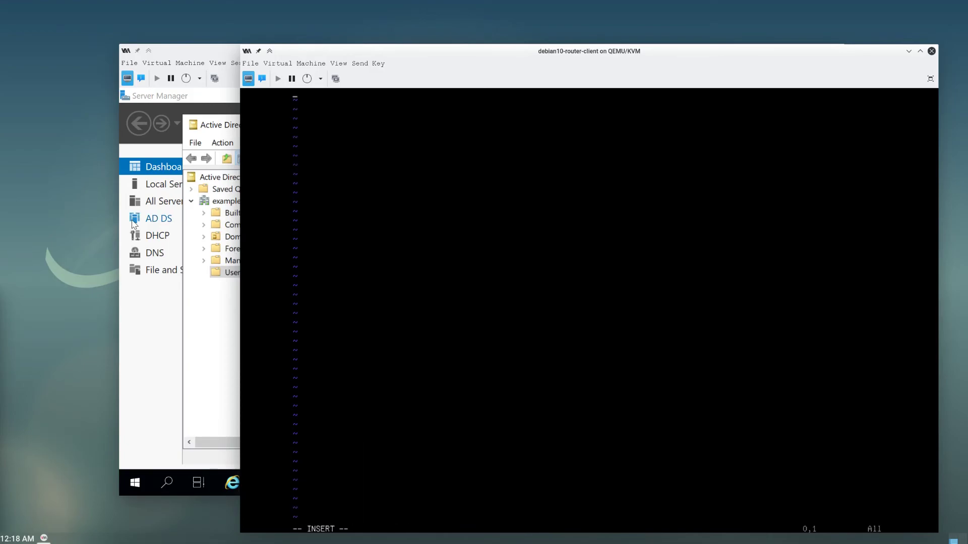
type("%domain\\ adminis")
key("BackSpace")
type("@exa")
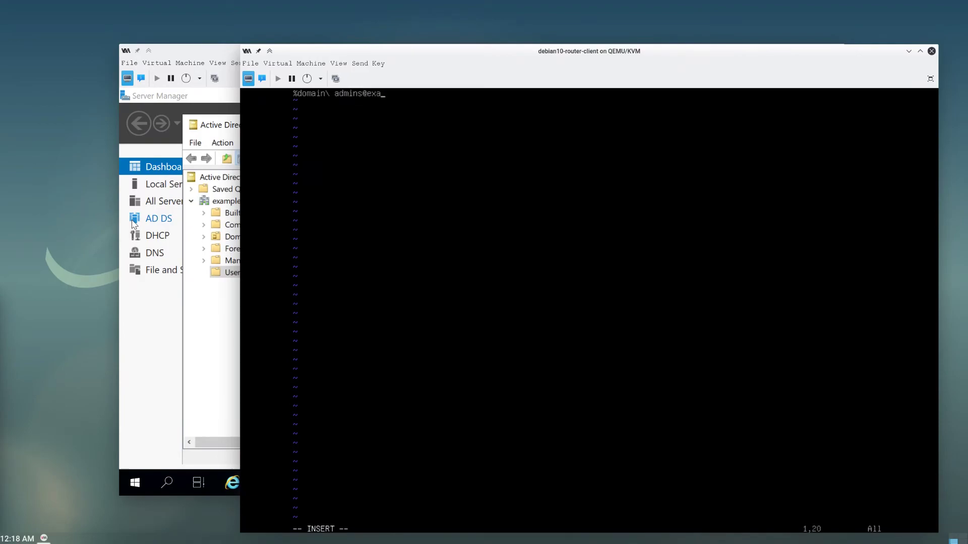
type("mple.local ALLL")
key("BackSpace")
type("=(ALL) ALL")
key("Escape")
type(":wq")
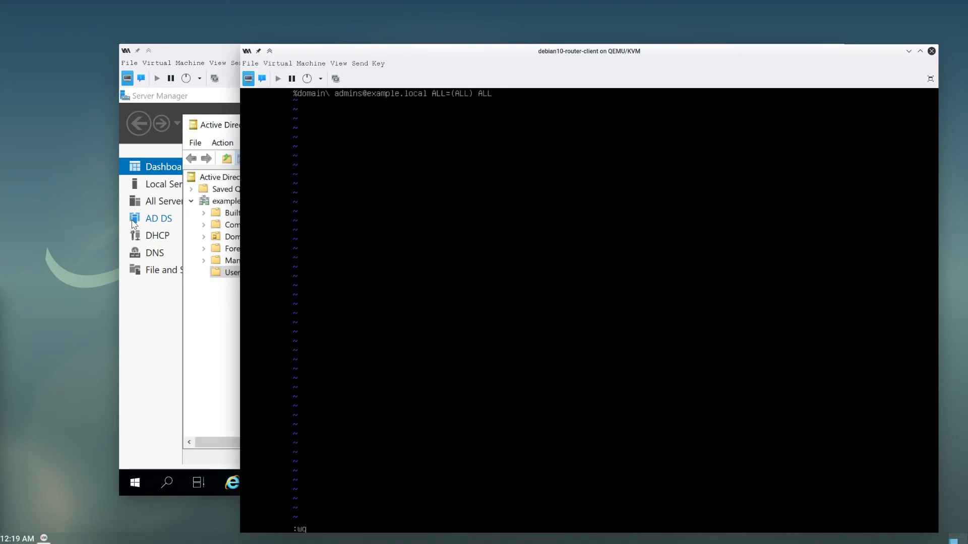
key("Return")
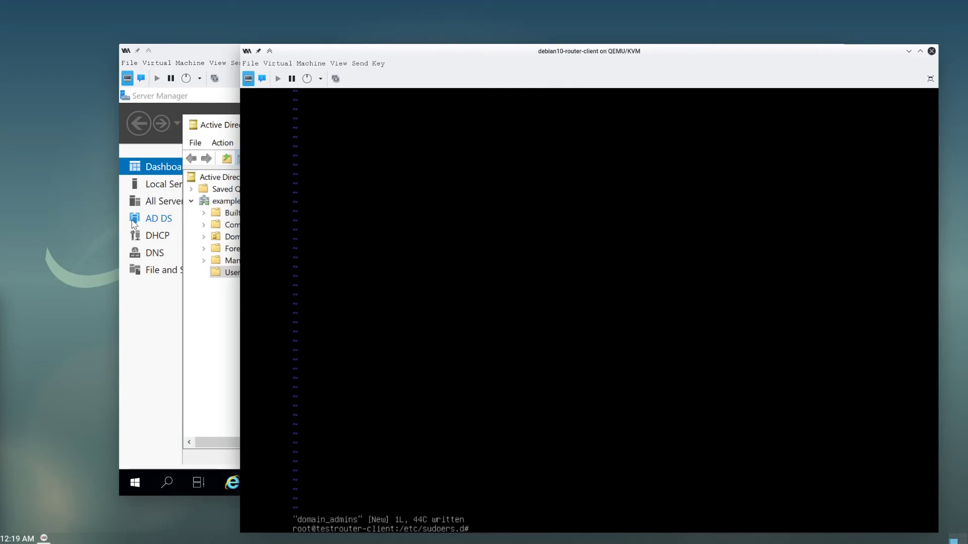
- Exit the root session and log in at tty1 as joe, retrying after a failed attempt
type("exit")
key("Return")
type("joe")
key("Return")
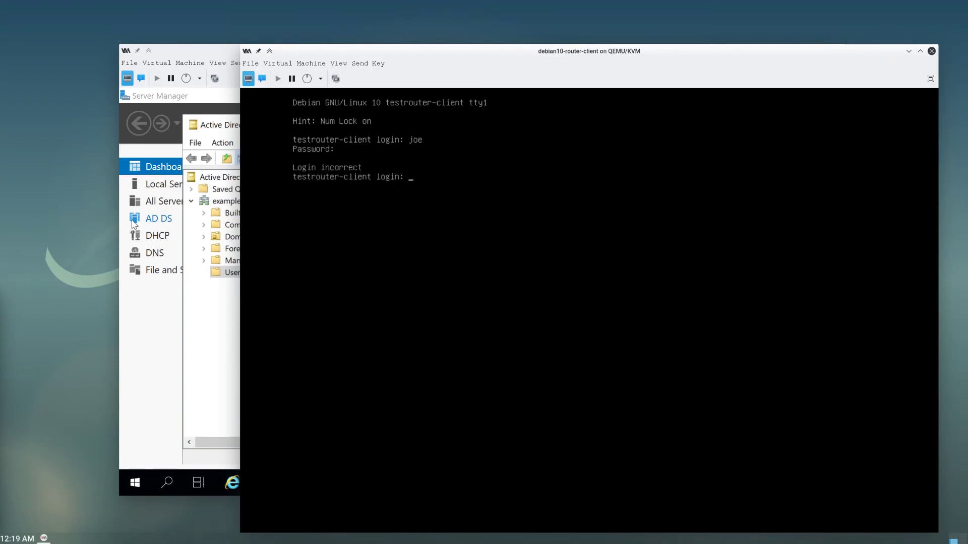
type("joe")
key("BackSpace")
key("BackSpace")
key("BackSpace")
type("joe")
key("Return")
key("Return")
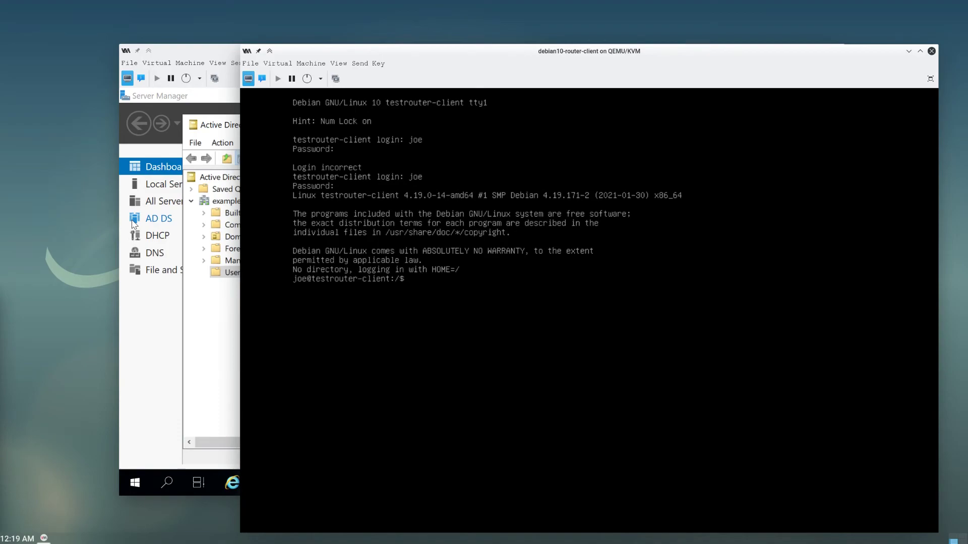
- List / and /home, showing joe has no home folder
type("ls")
key("Return")
type("cd")
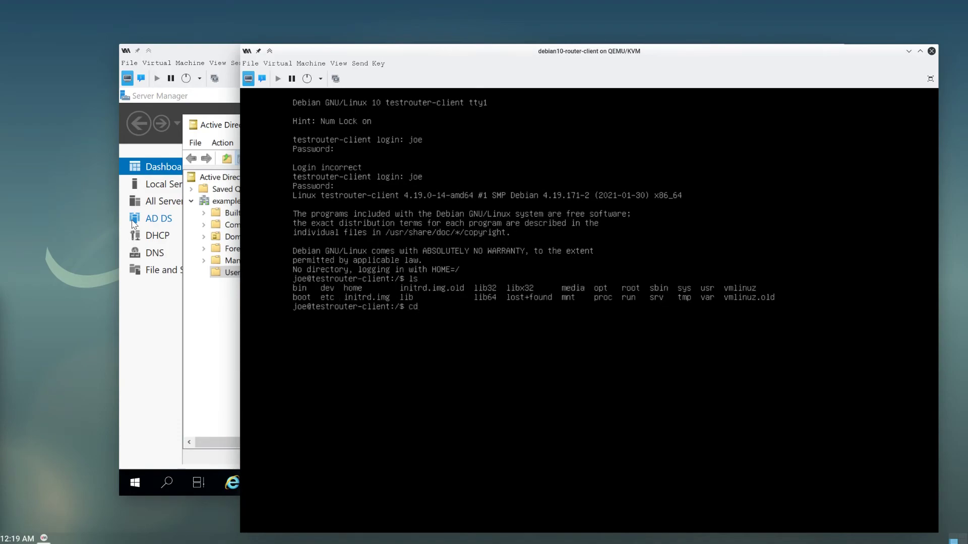
type(" /home")
key("Return")
type("ls")
key("Return")
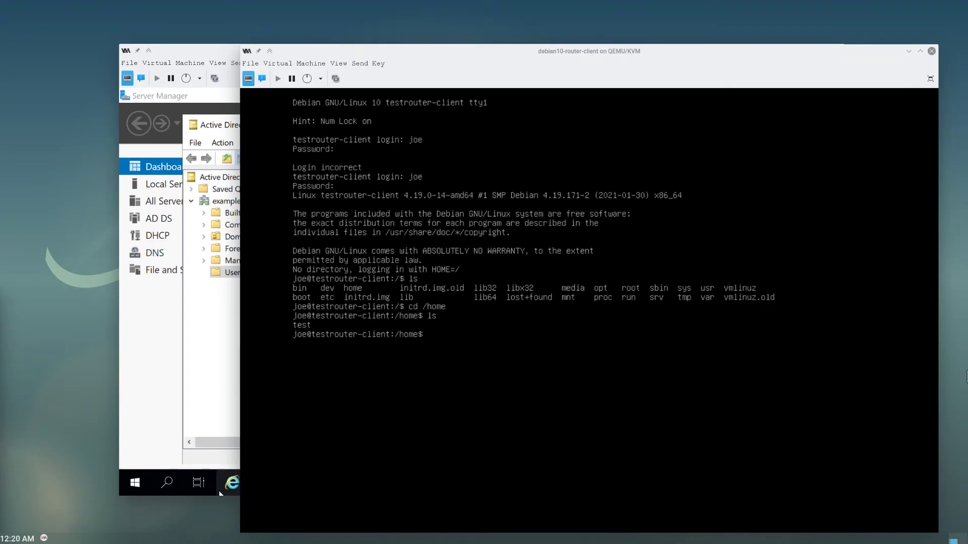
- Attempt sudo -i with joe's password, which is refused, and show his ids with id
type("sudo -i")
key("Return")
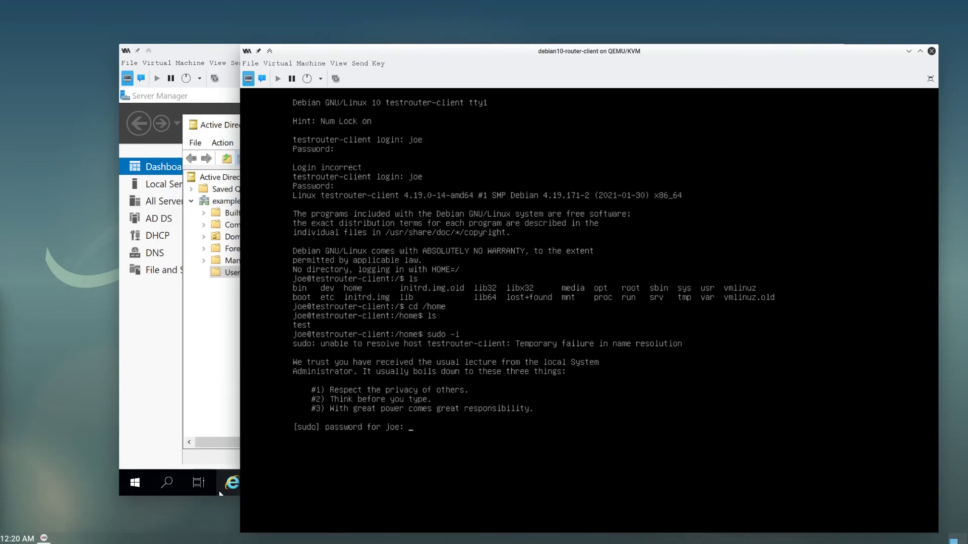
key("Return")
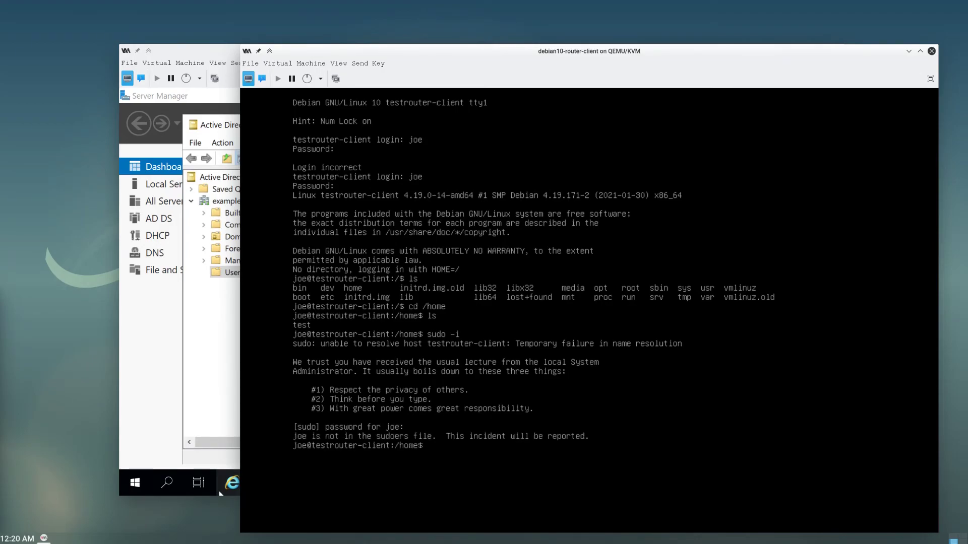
type("id")
key("Return")
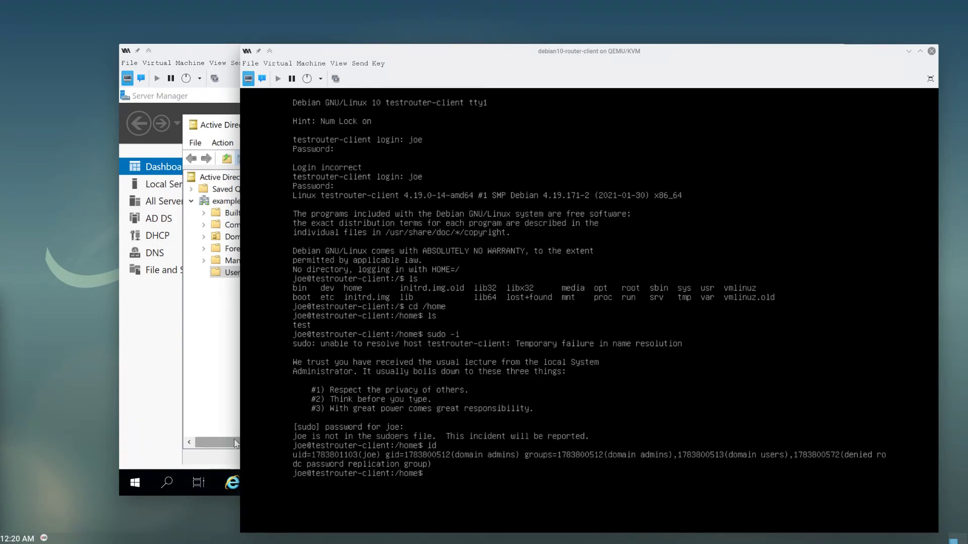
- Log joe out and enter root at the login prompt
type("exit")
key("Return")
type("root")
key("Return")
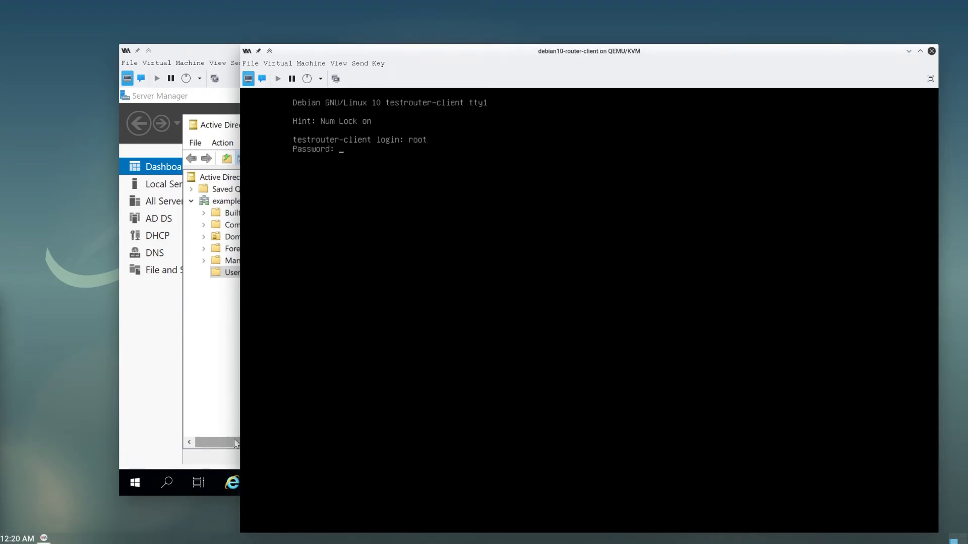
- Submit the root password and open /etc/sudoers.d/domain_admins in vi
key("Return")
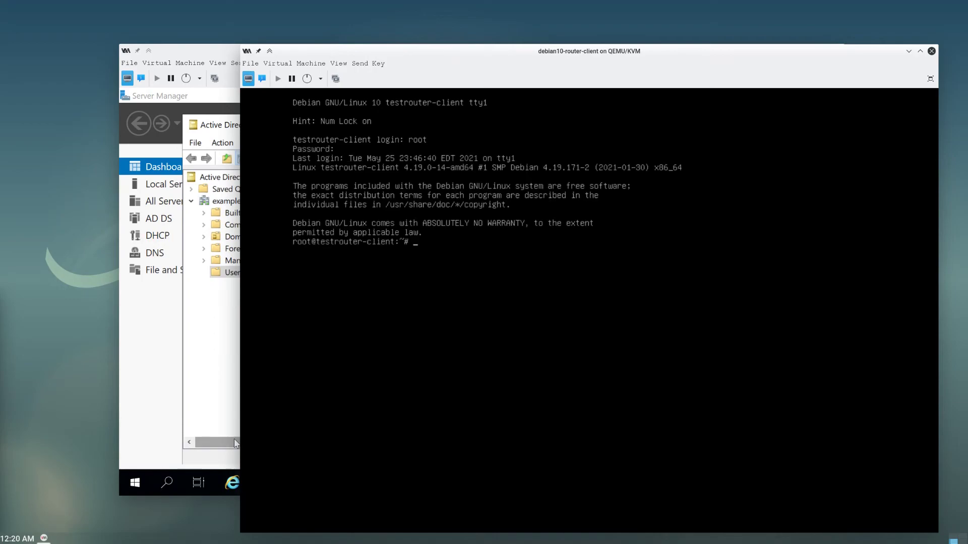
type("vi /etc/do")
key("BackSpace")
key("BackSpace")
type("sud")
key("Tab")
type(".")
key("Tab")
type("d")
key("Tab")
key("Return")
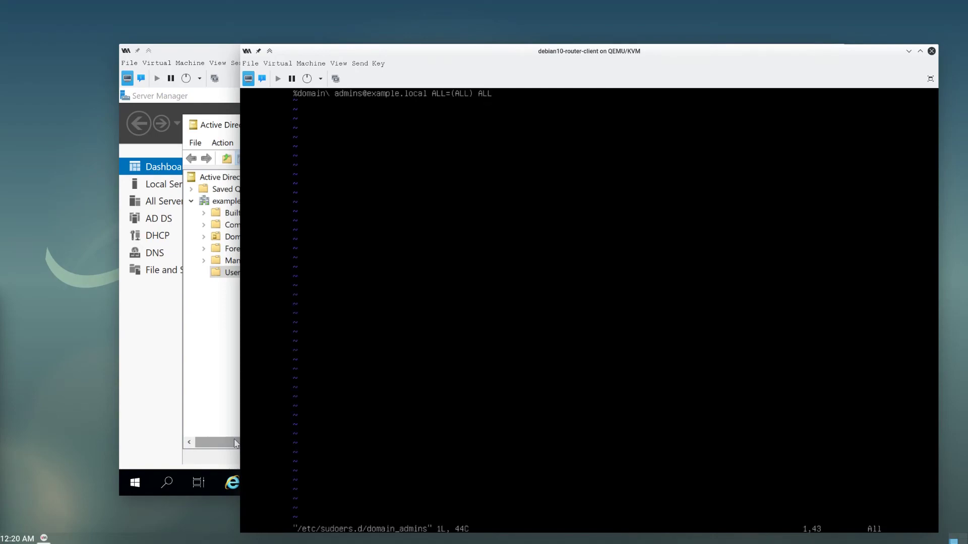
- Try deleting the domain suffix from the rule, then undo that edit
key("Left")
key("Left")
key("Left")
key("Left")
key("Left")
key("Left")
key("Left")
key("Left")
key("Left")
key("Left")
key("Left")
key("Left")
key("i")
key("BackSpace")
key("BackSpace")
key("BackSpace")
key("BackSpace")
key("BackSpace")
key("BackSpace")
key("BackSpace")
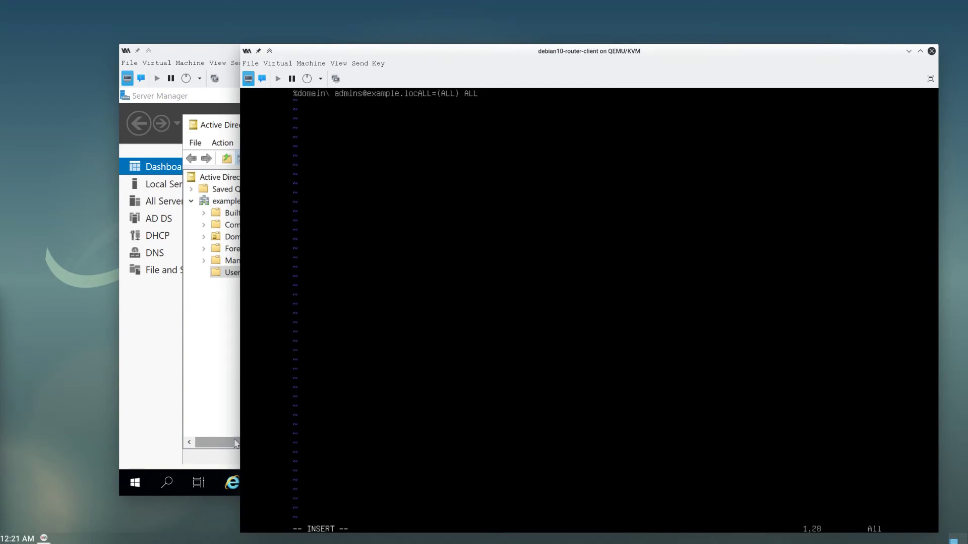
key("BackSpace")
key("BackSpace")
key("BackSpace")
key("BackSpace")
key("BackSpace")
key("BackSpace")
key("BackSpace")
key("BackSpace")
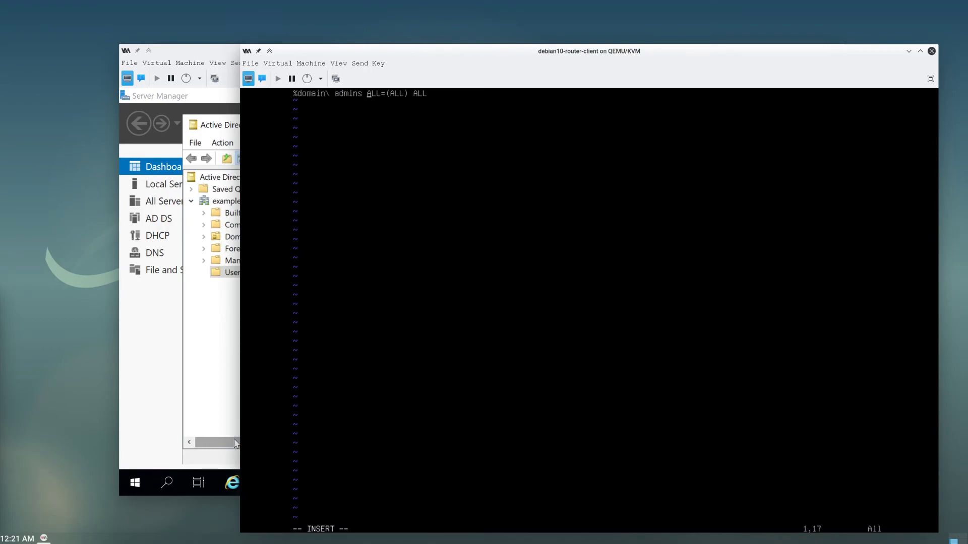
key("Escape")
key("u")
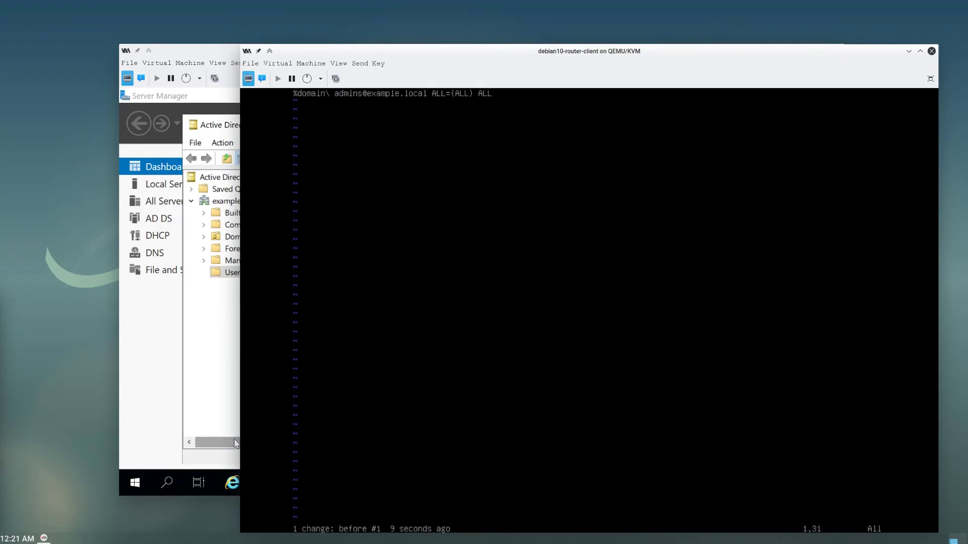
key("y")
key("y")
key("p")
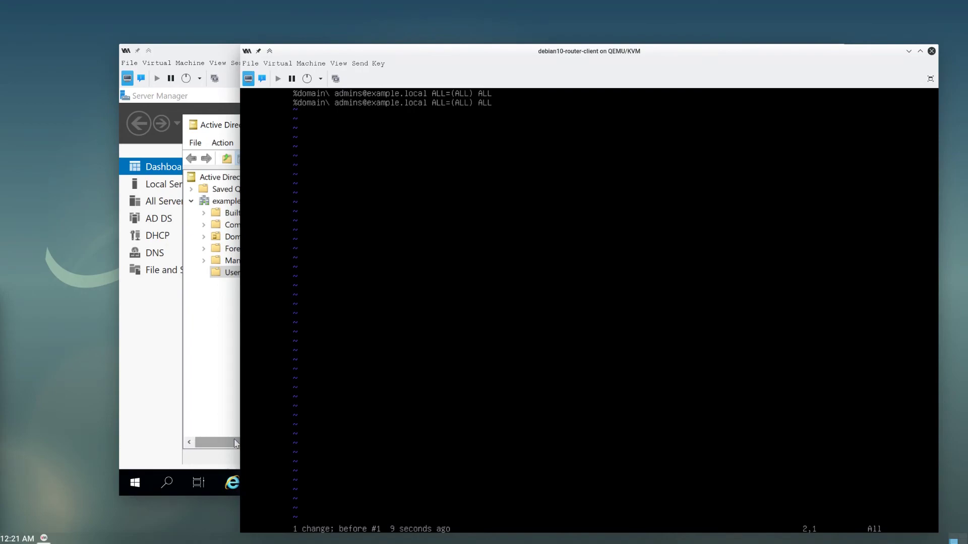
key("k")
key("$")
key("b")
key("b")
key("b")
key("h")
key("i")
key("BackSpace")
key("BackSpace")
key("BackSpace")
key("BackSpace")
key("BackSpace")
key("BackSpace")
key("BackSpace")
key("BackSpace")
key("BackSpace")
key("BackSpace")
key("BackSpace")
key("BackSpace")
key("BackSpace")
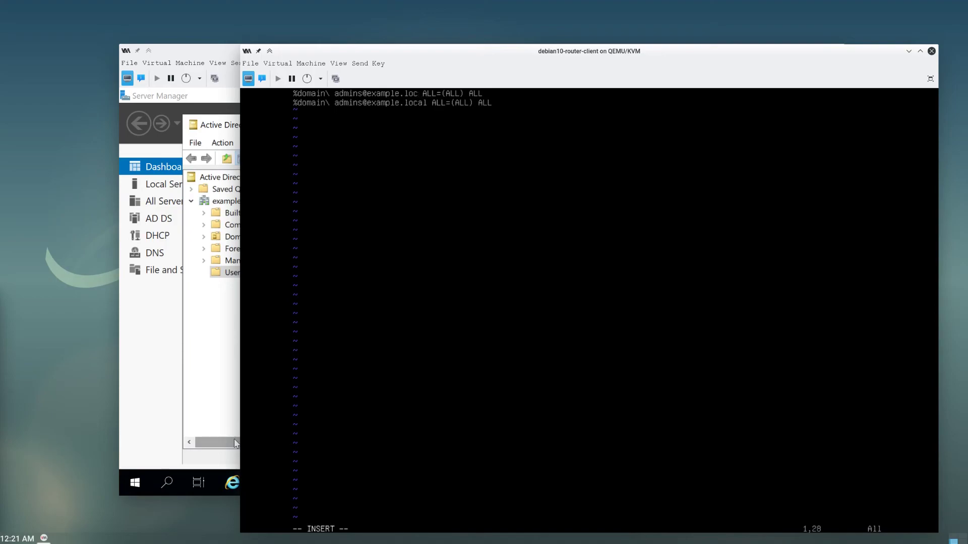
key("BackSpace")
key("Escape")
- Save the sudoers file with :w and quit vi with :q
type(":w")
key("Return")
type(":q")
key("Return")
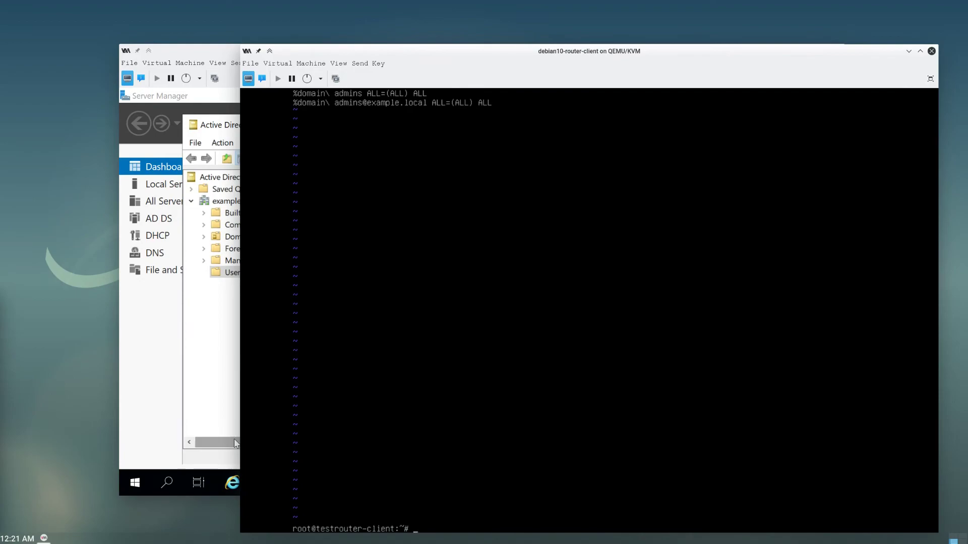
- Clear the stray ':q' at the shell and type 'sudo vi /etc/pam.d/common-session'
type(":q")
key("Return")
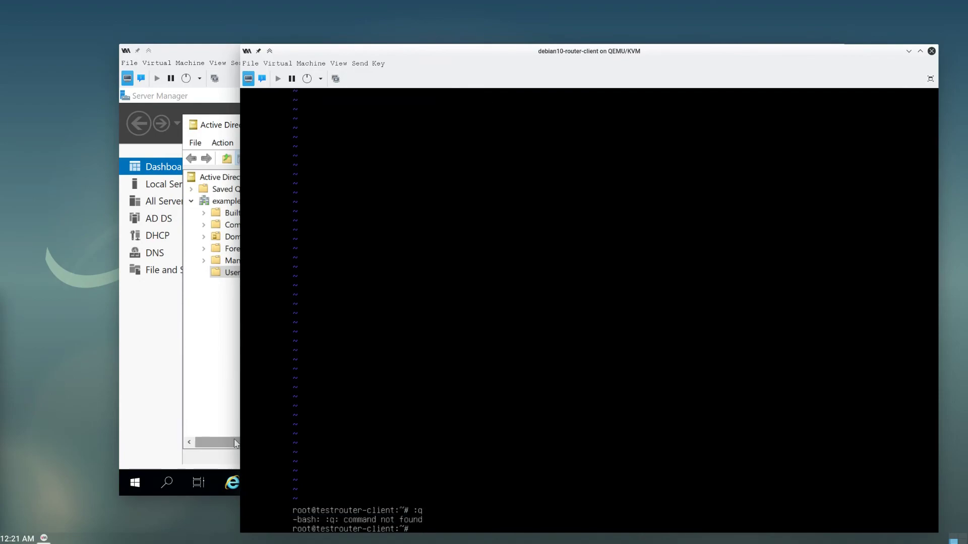
type("so")
key("BackSpace")
type("udo vi /etc/")
type("pam.d/common-session")
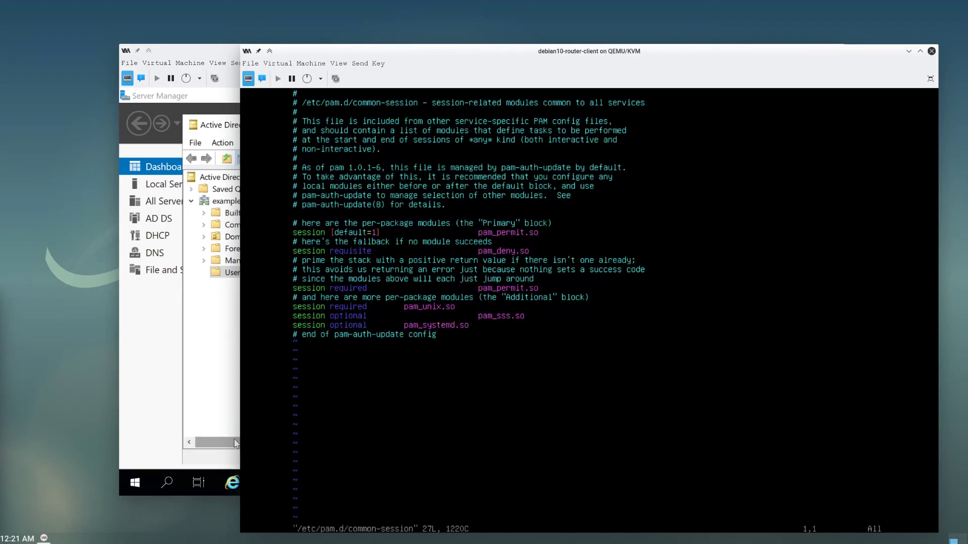
- Add 'session required pam_mkhomedir.so skel=/etc/skel/ umask=0022' below pam_systemd.so and save
key("Down")
key("Down")
key("Down")
key("Down")
key("Down")
key("Down")
key("Down")
key("Down")
key("Down")
key("Down")
key("Down")
key("Down")
key("Up")
key("o")
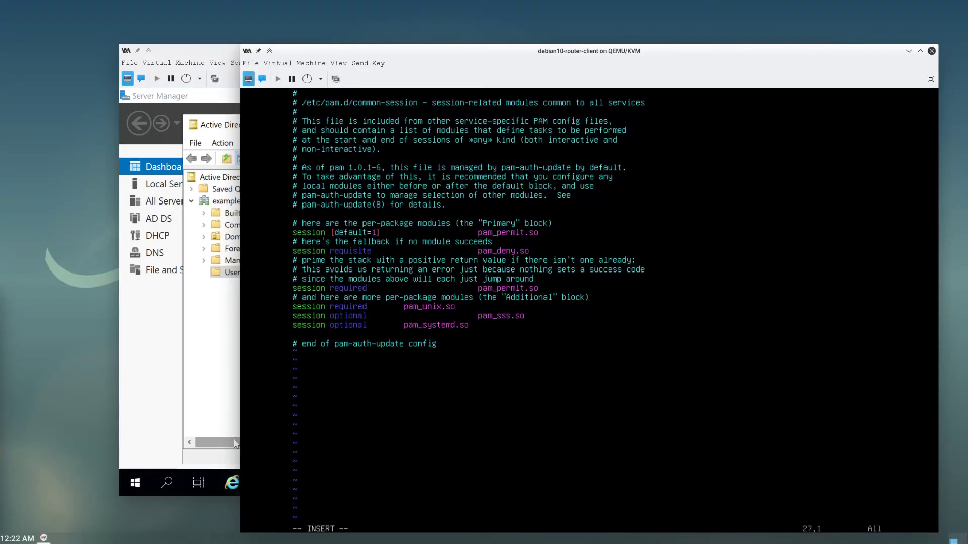
type("session required")
key("Tab")
type("pam_mkhomedir.so")
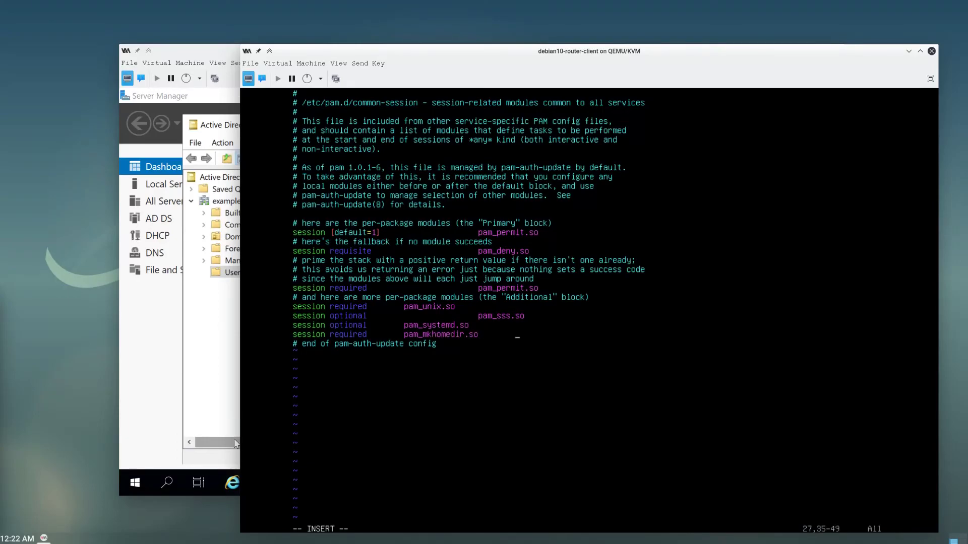
key("BackSpace")
key("BackSpace")
key("BackSpace")
type("so skel=/etc/skel/ umask")
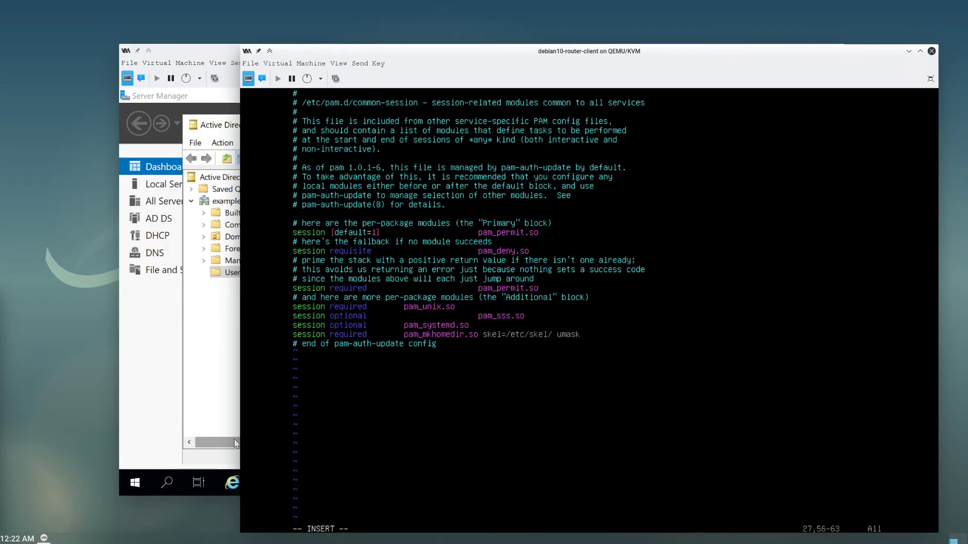
type("=0022")
key("Escape")
type(":wq")
key("Return")
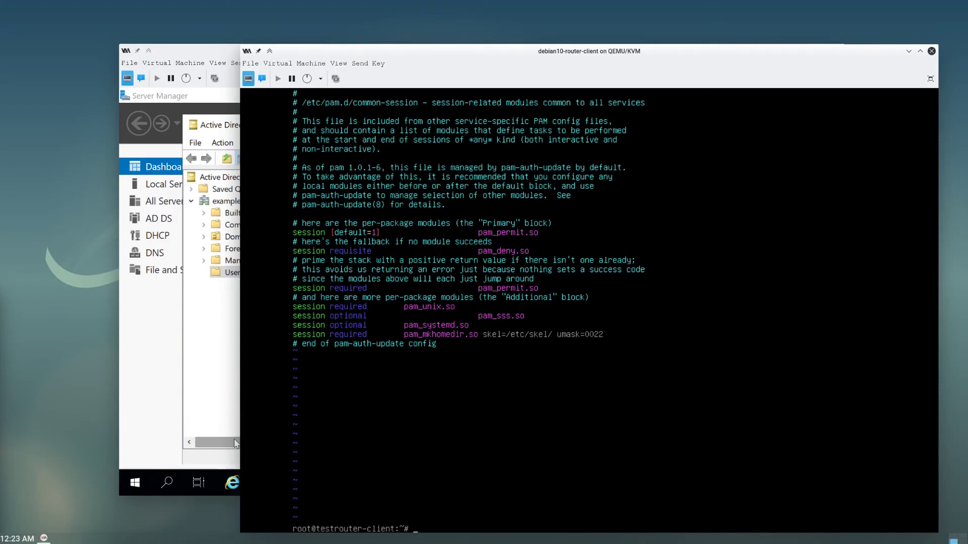
- Reopen common-session, change the umask to 0027, save, and log out of root
key("Up")
key("Return")
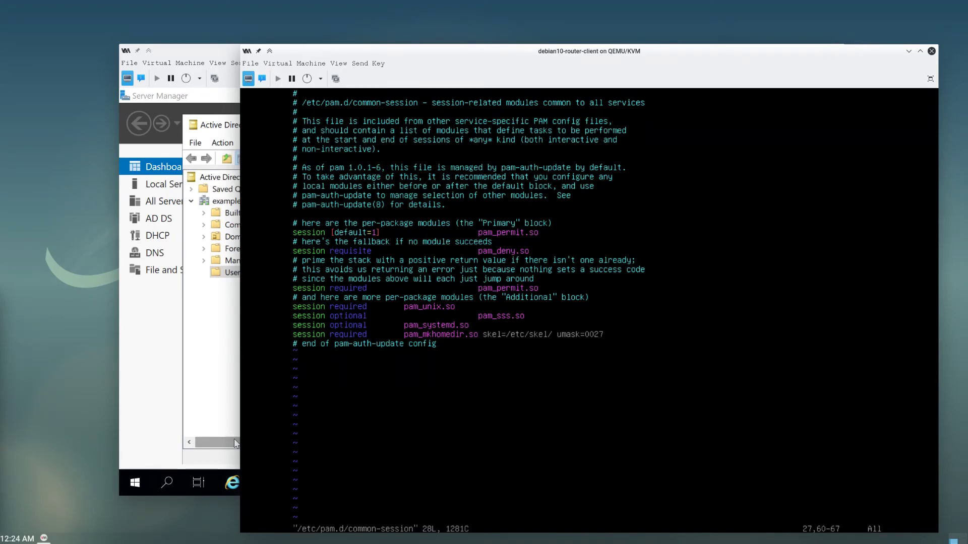
type(":")
type("q")
key("Return")
type(":wq")
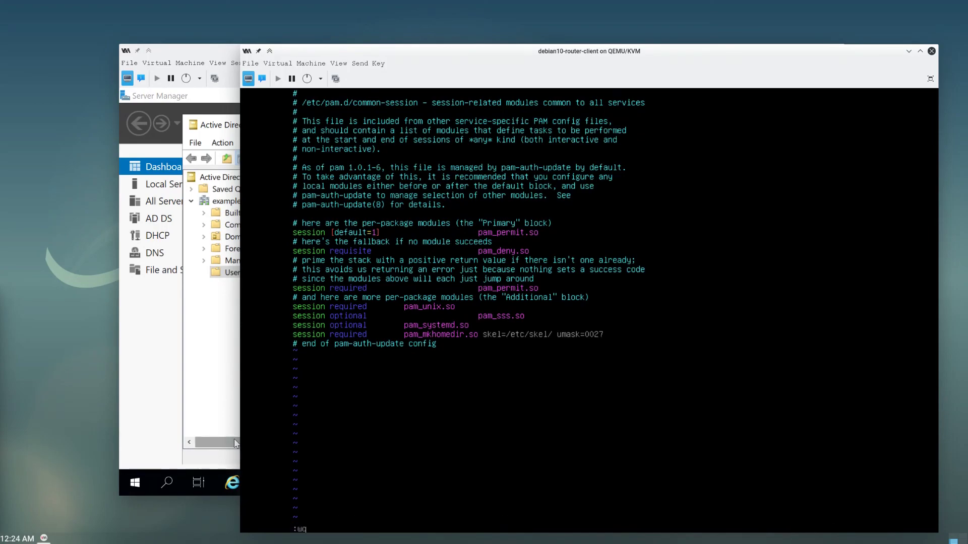
key("Return")
type("exit")
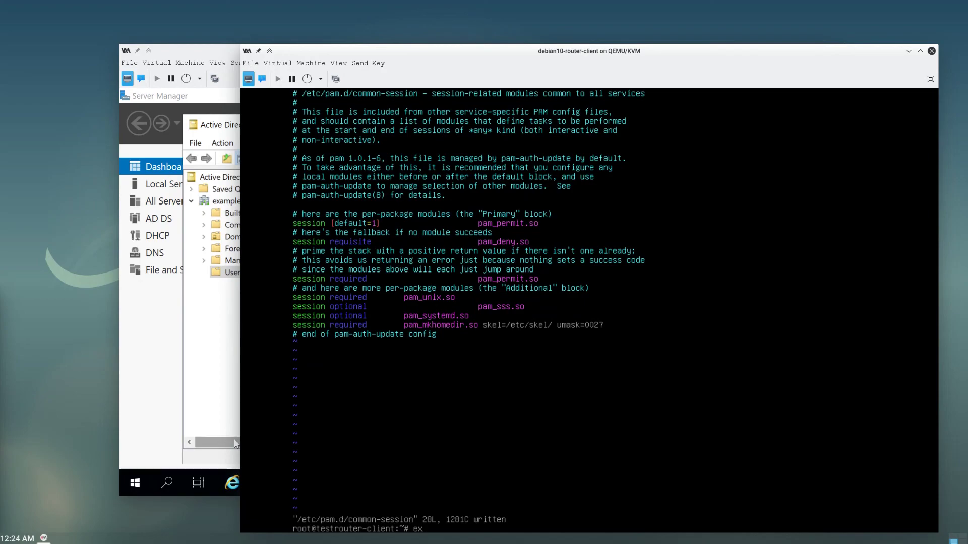
key("Return")
- Log in on the Debian console as the AD user with their password
type("joe")
key("Return")
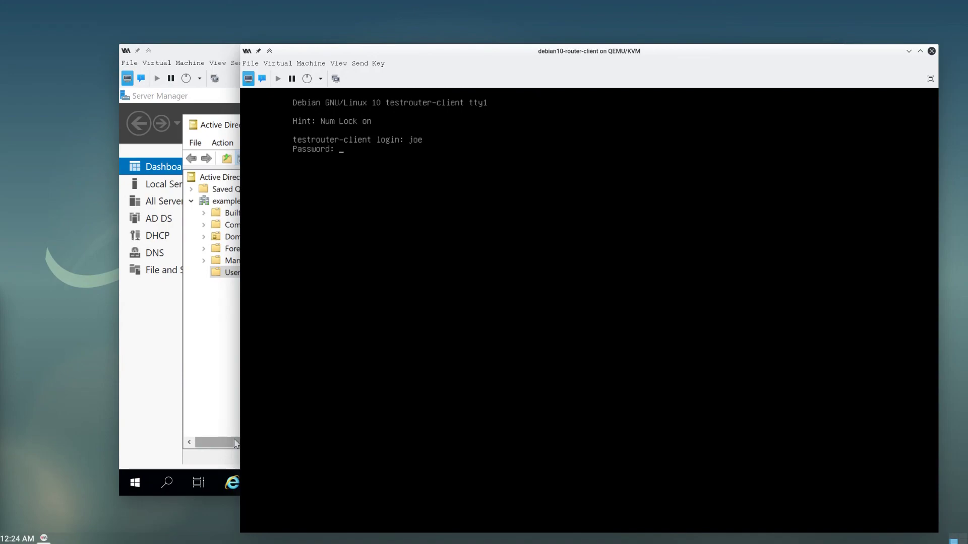
key("Return")
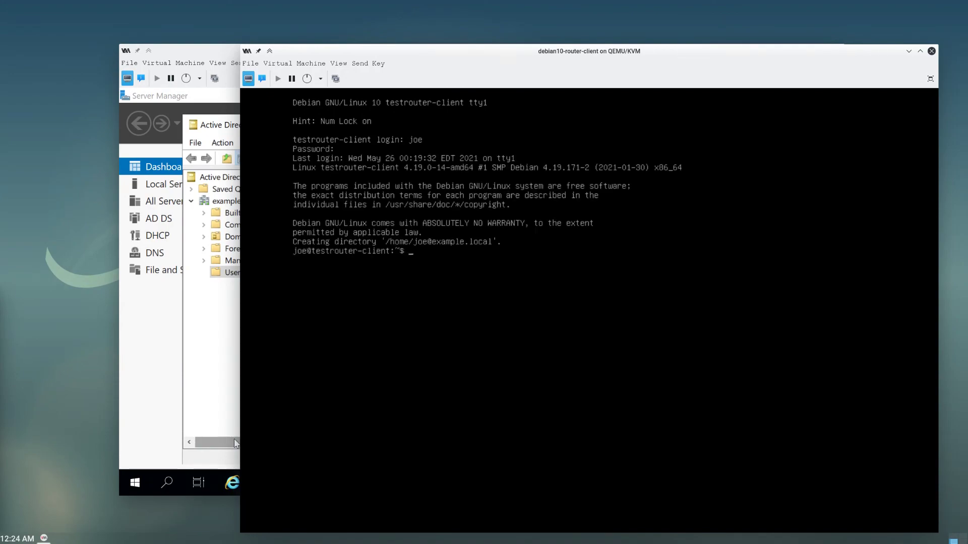
- Run ls /home, pwd and ls -al to confirm the auto-created home directory
type("ls /home")
key("Return")
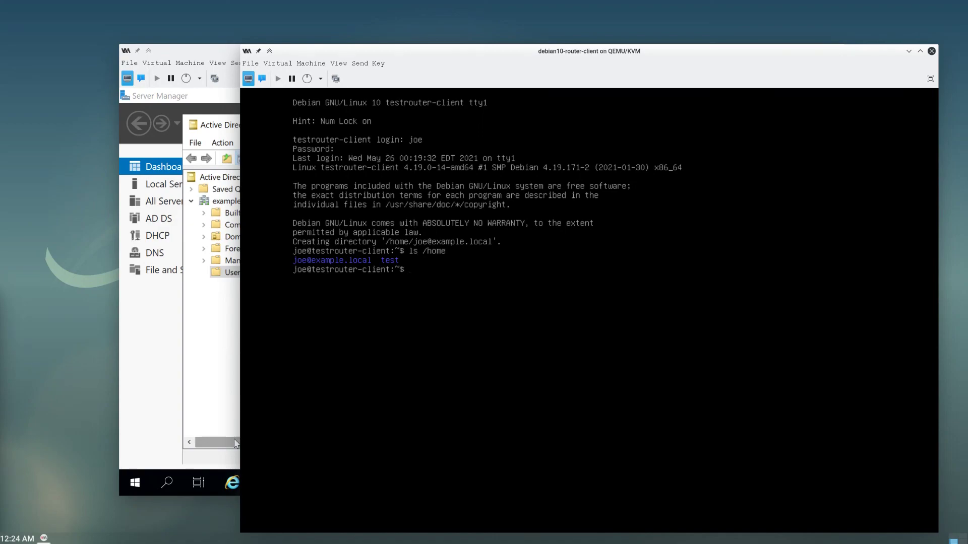
type("pwd")
key("Return")
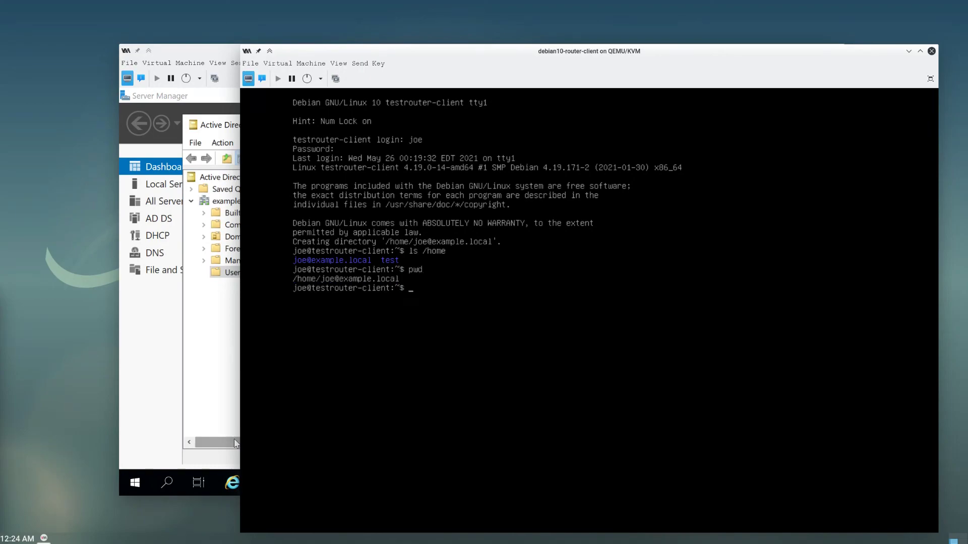
type("ls -al")
key("Return")
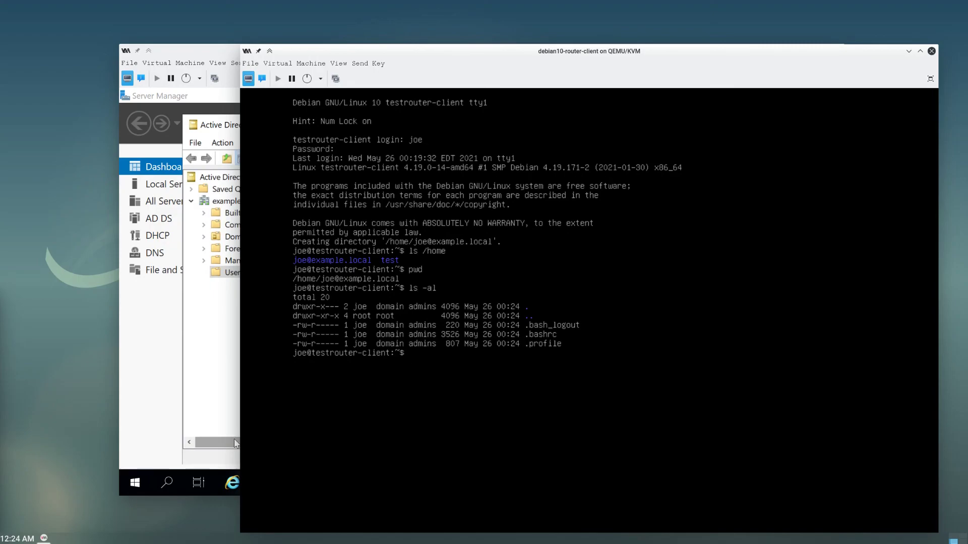